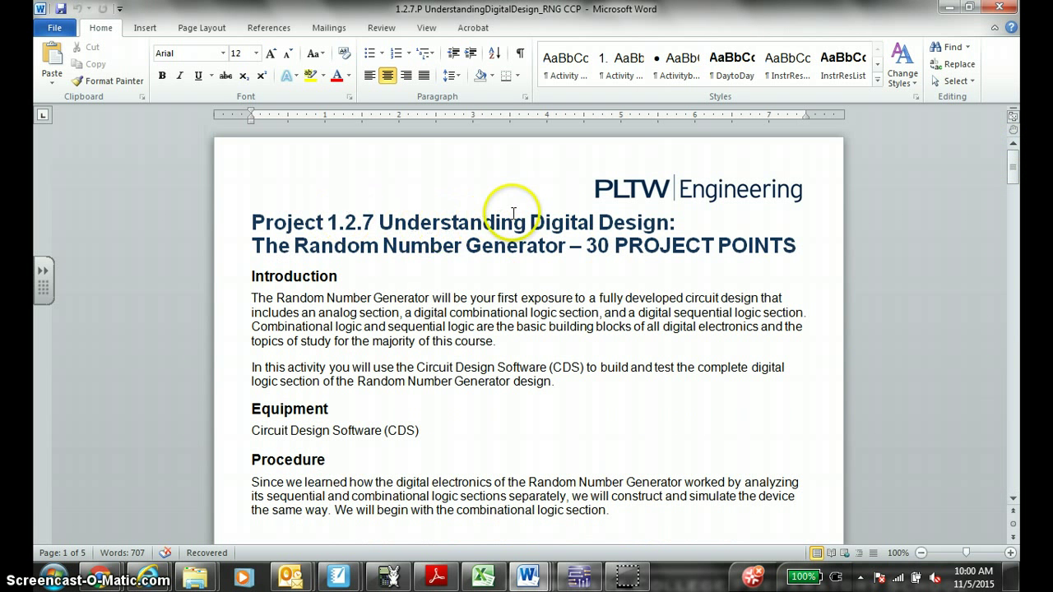
Step: Highlight the Random Number Generator title and the step 1 instruction text in the handout, then clear the highlight
left_click_drag(295, 246, 749, 244)
scroll(690, 345, "down", 6)
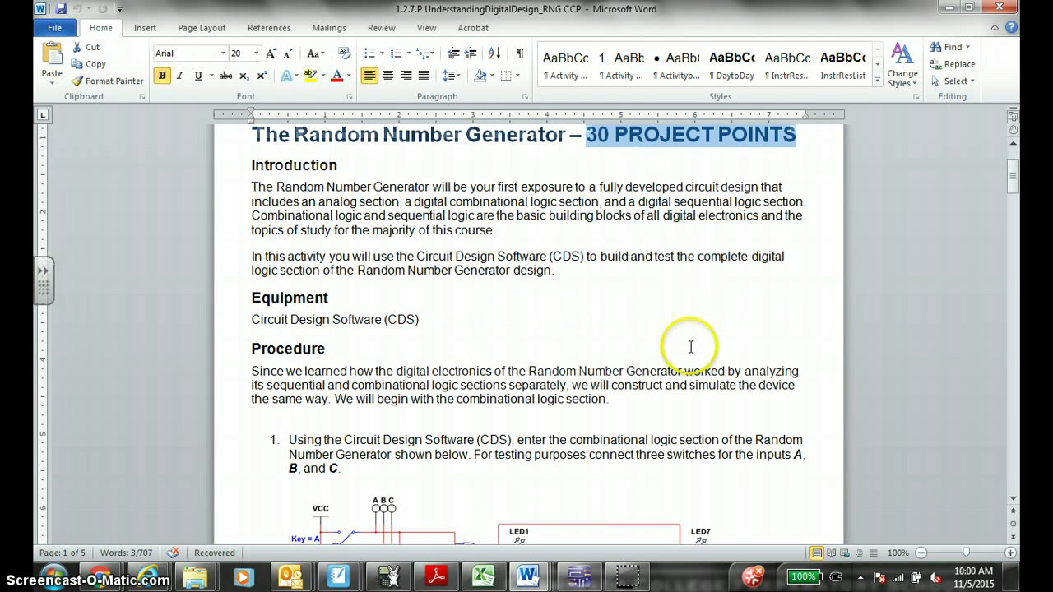
scroll(689, 347, "down", 1)
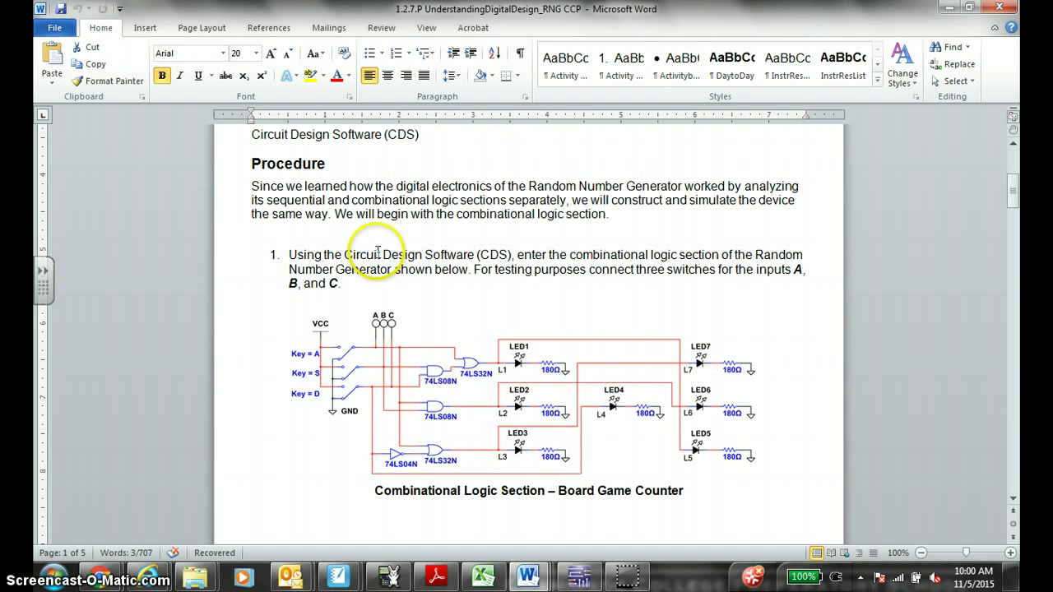
left_click_drag(378, 255, 517, 255)
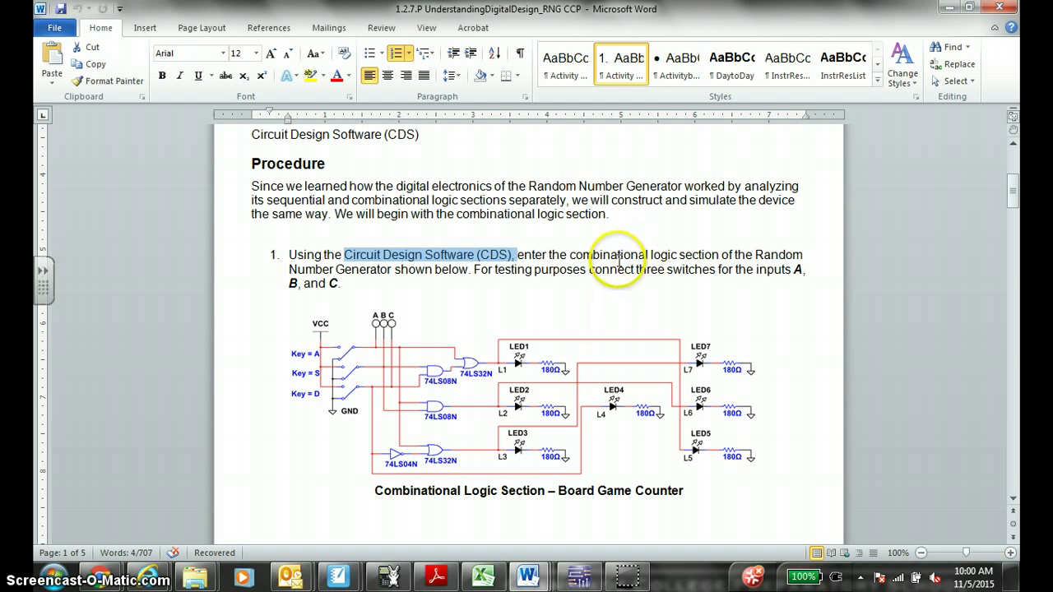
left_click_drag(569, 255, 682, 269)
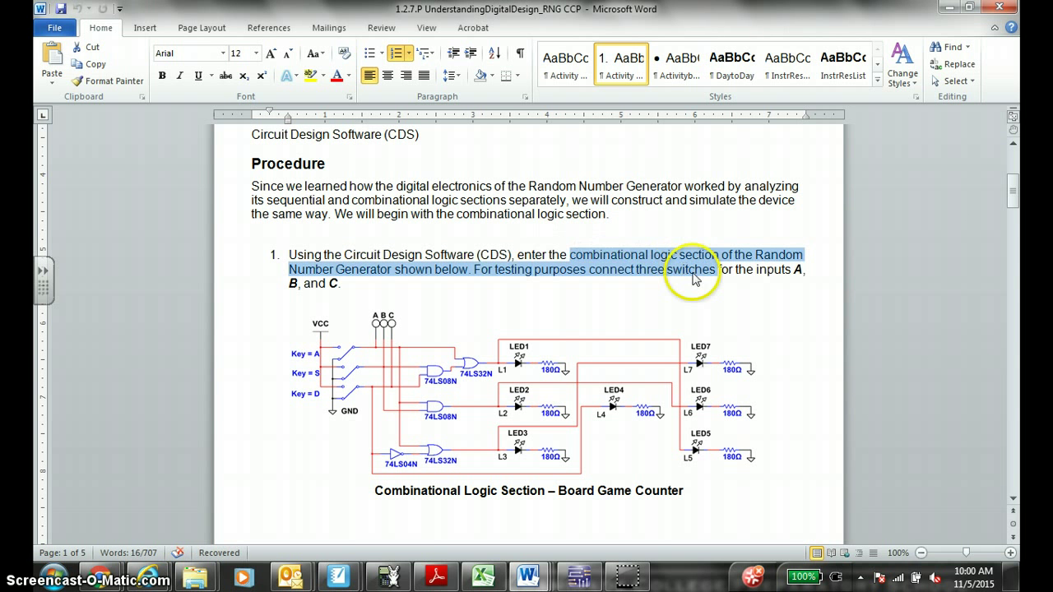
left_click(688, 269)
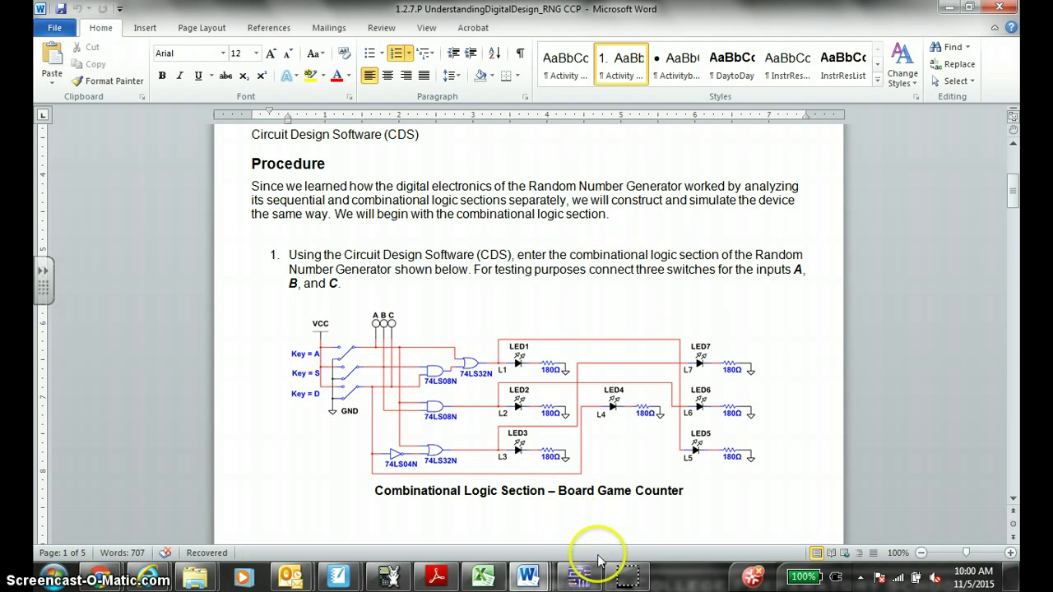
Step: In Multisim's Sheet Properties Workspace settings, try sheet size B, then apply size C
left_click(580, 576)
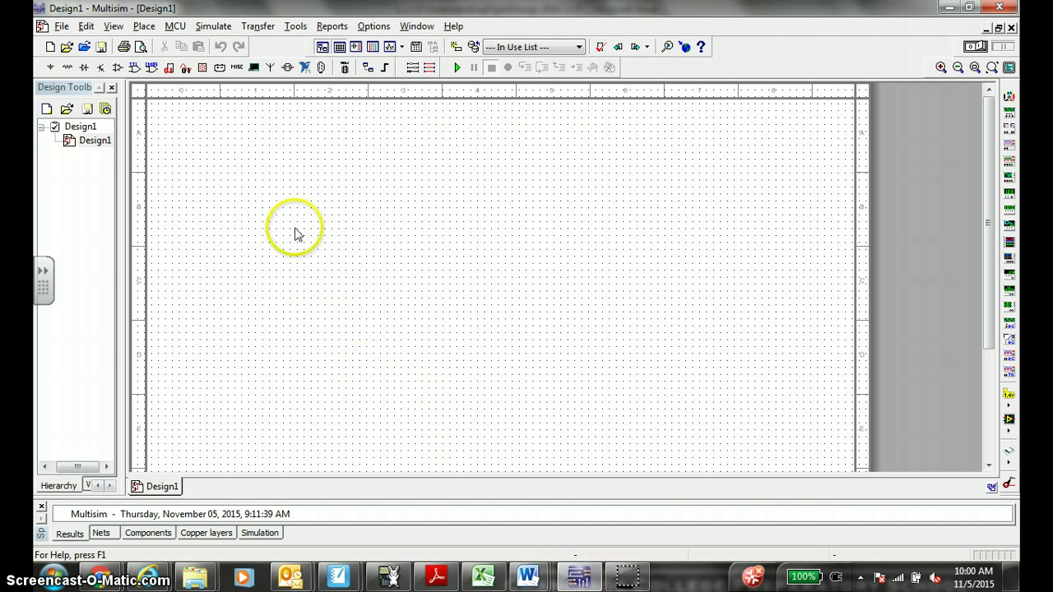
left_click(411, 28)
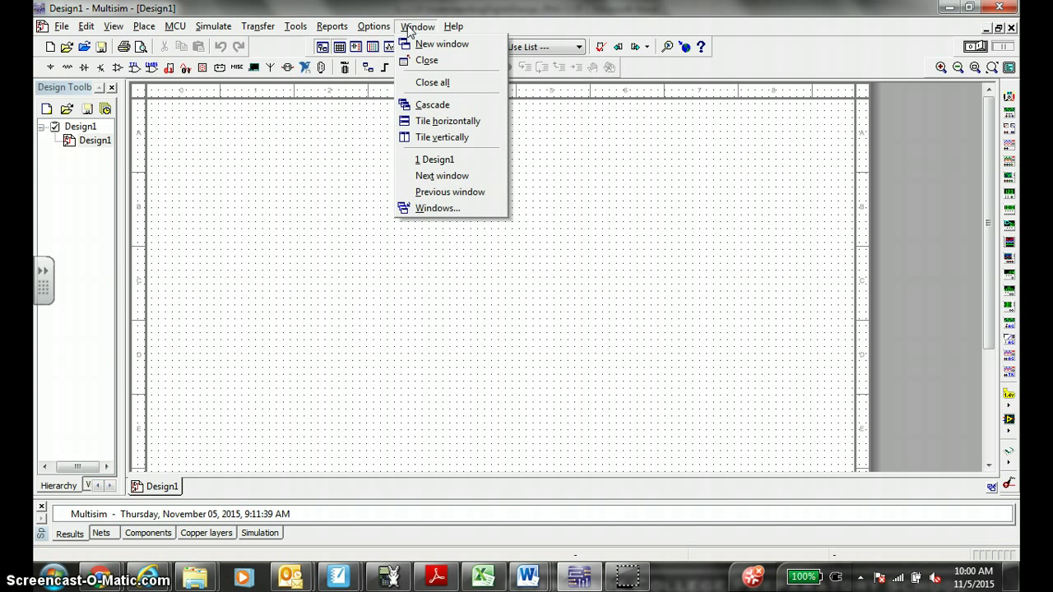
mouse_move(375, 33)
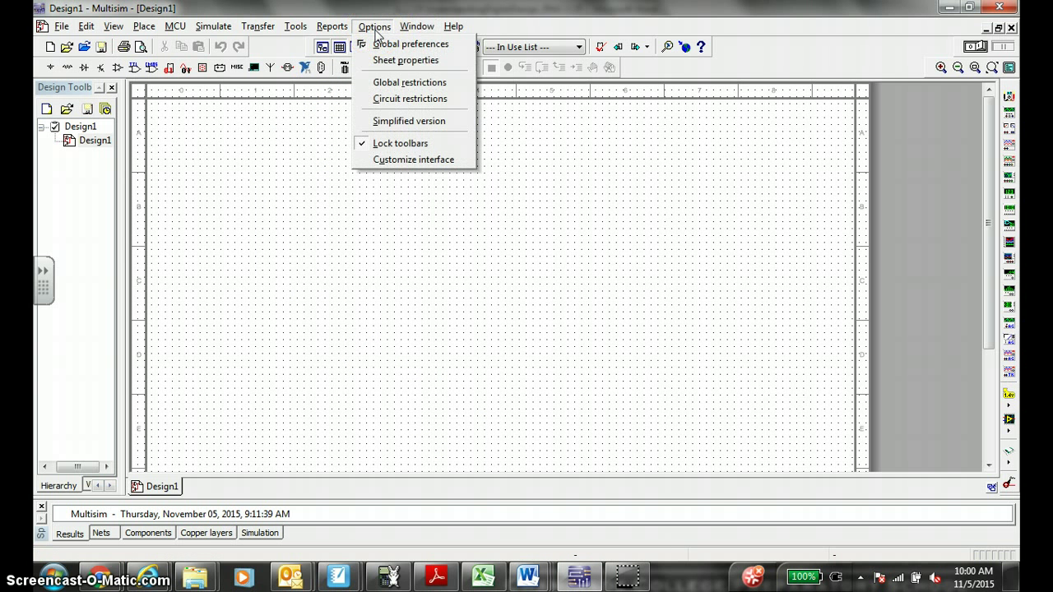
left_click(385, 60)
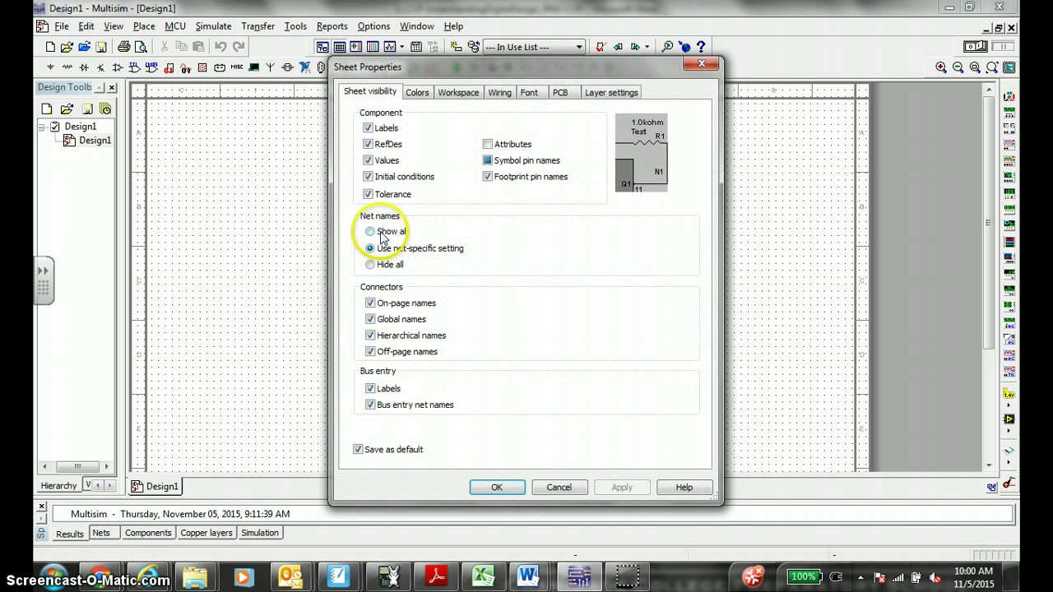
left_click(467, 94)
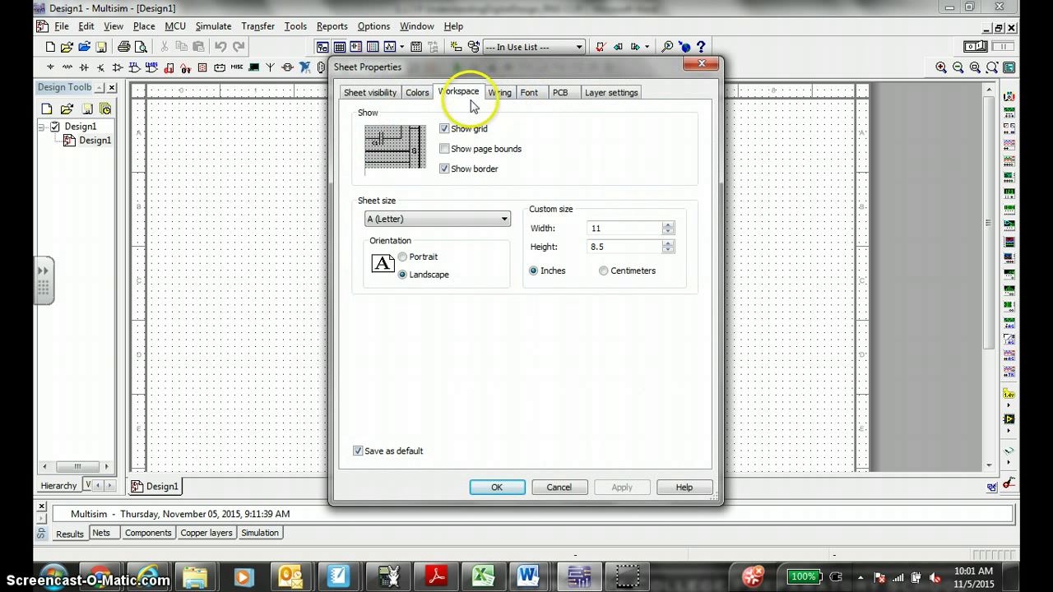
left_click(473, 218)
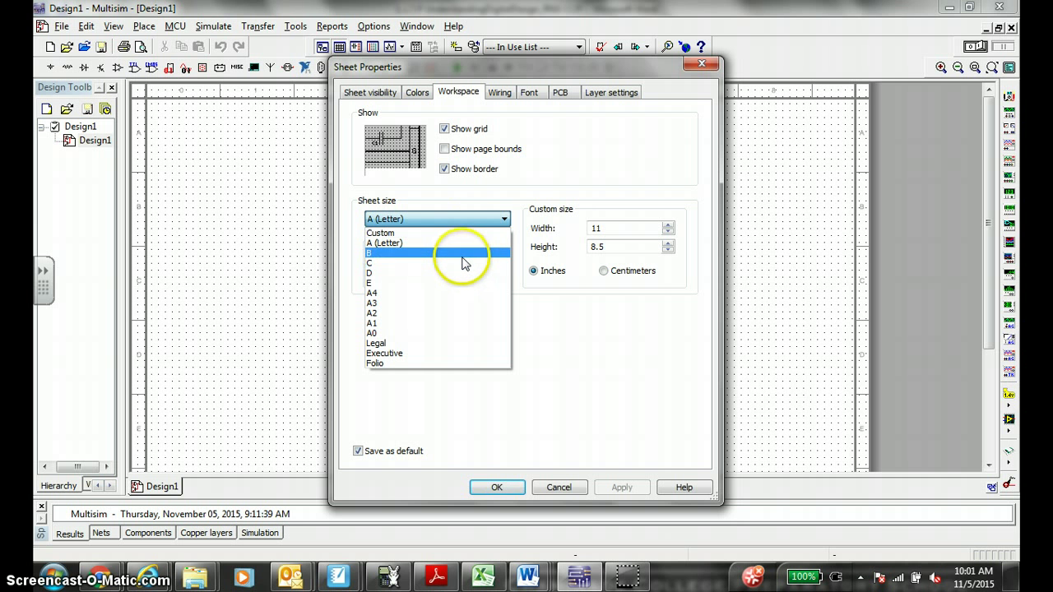
left_click(463, 255)
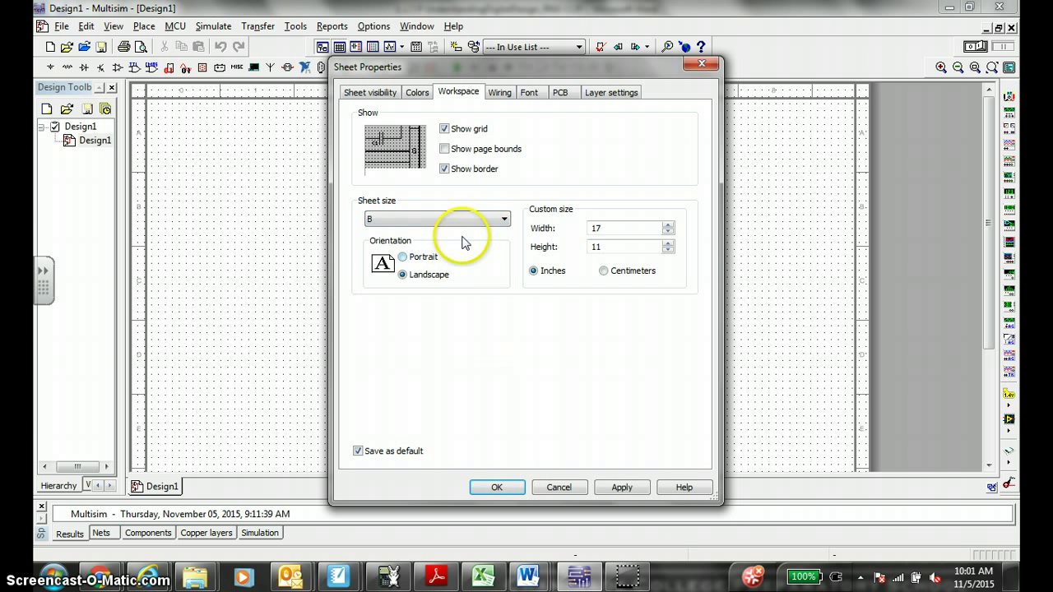
left_click(465, 218)
left_click(464, 263)
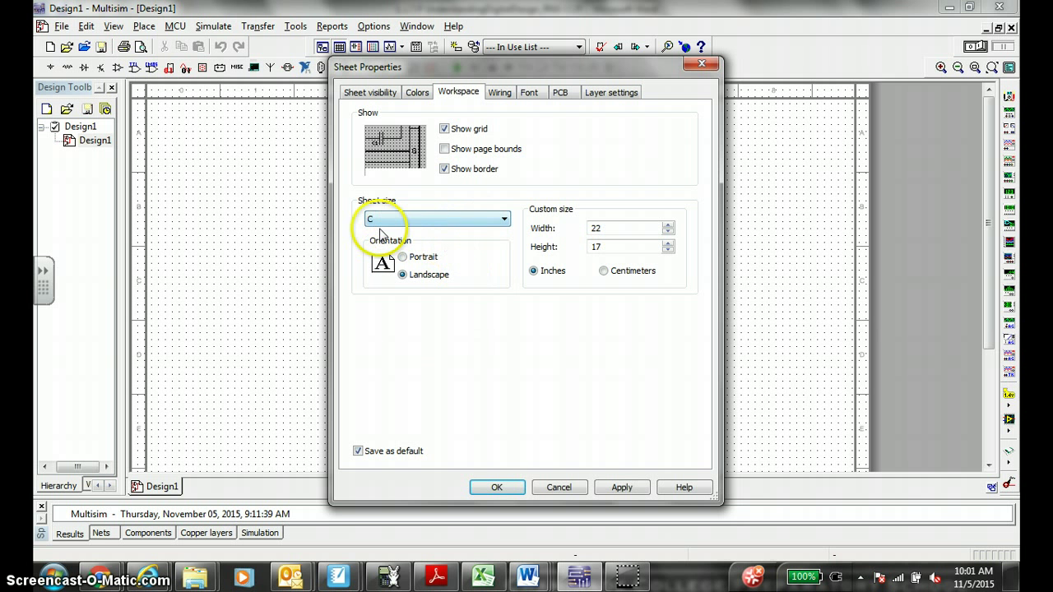
left_click(497, 488)
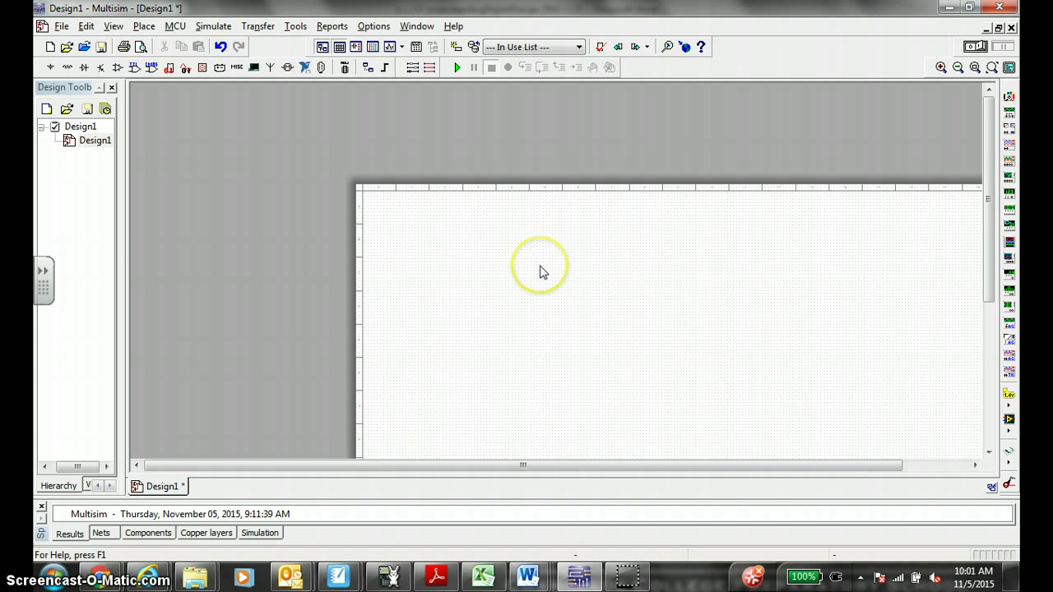
Step: Change the sheet size back to B and zoom to fit the whole sheet
scroll(539, 272, "down", 3)
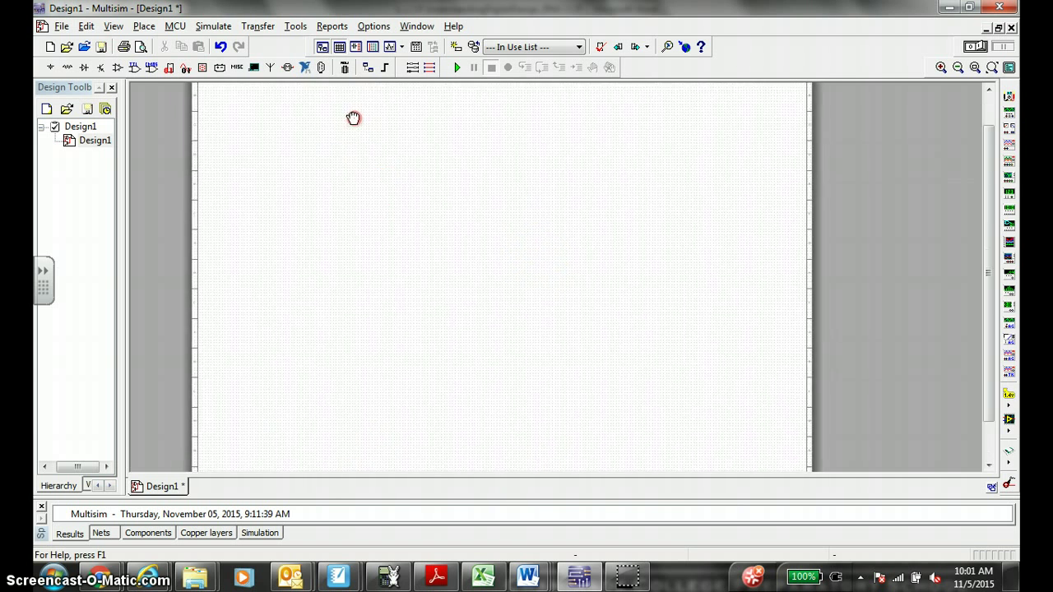
scroll(395, 203, "down", 1)
left_click_drag(395, 202, 395, 247)
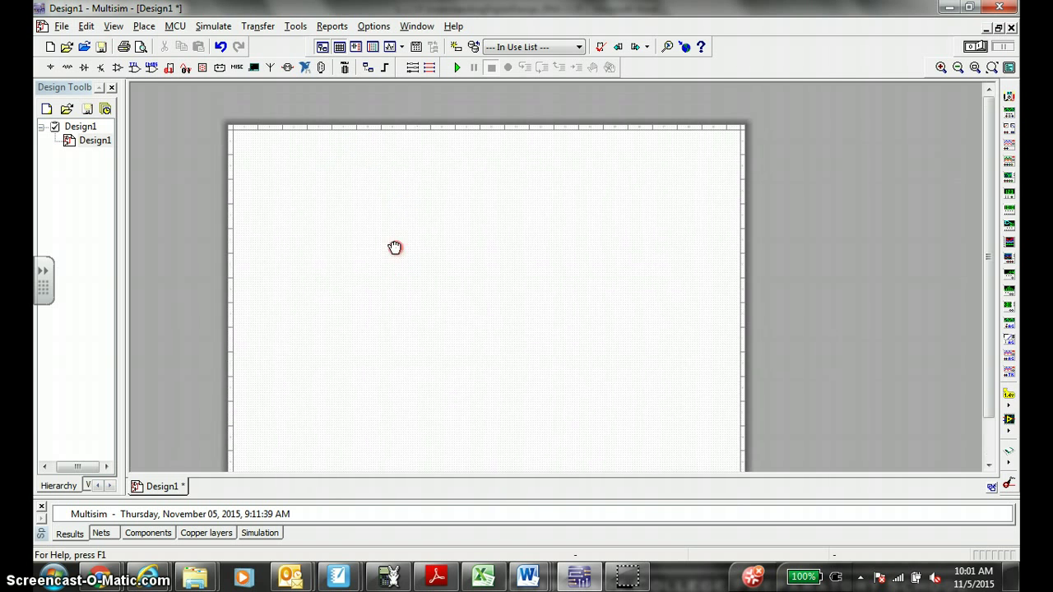
left_click(373, 26)
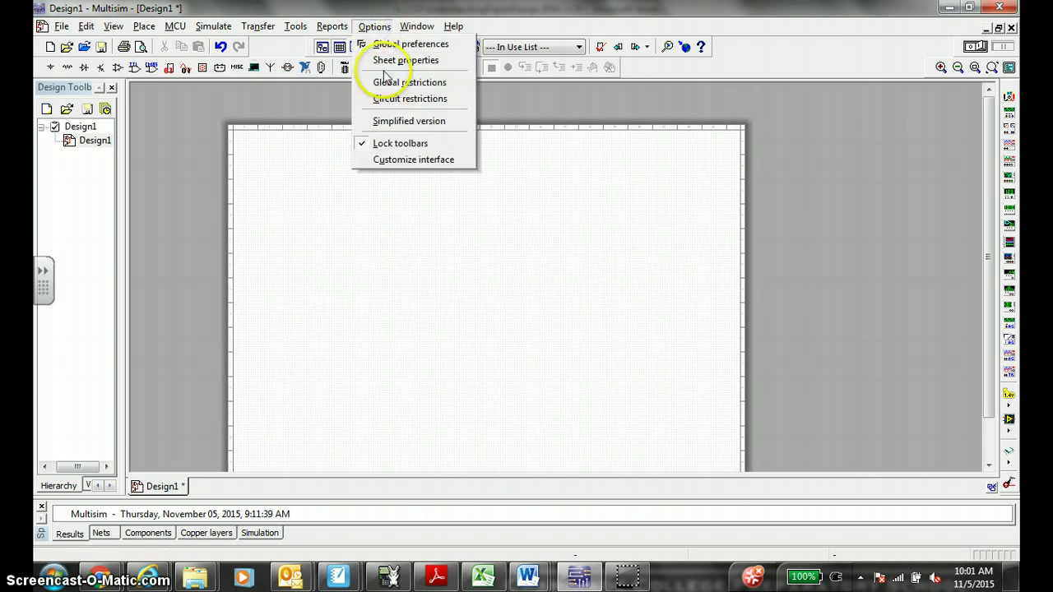
left_click(384, 65)
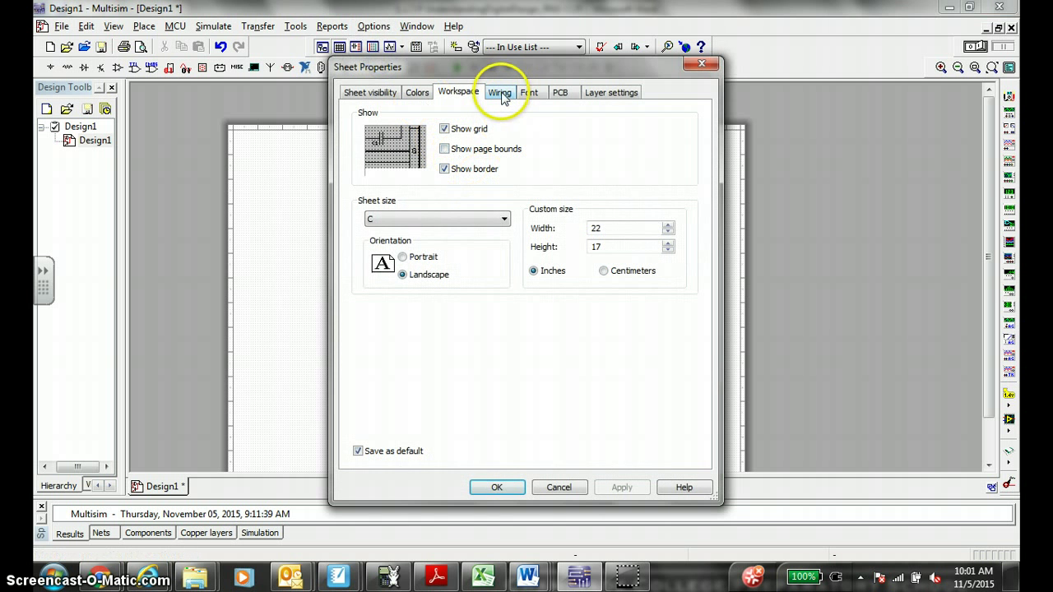
left_click(444, 218)
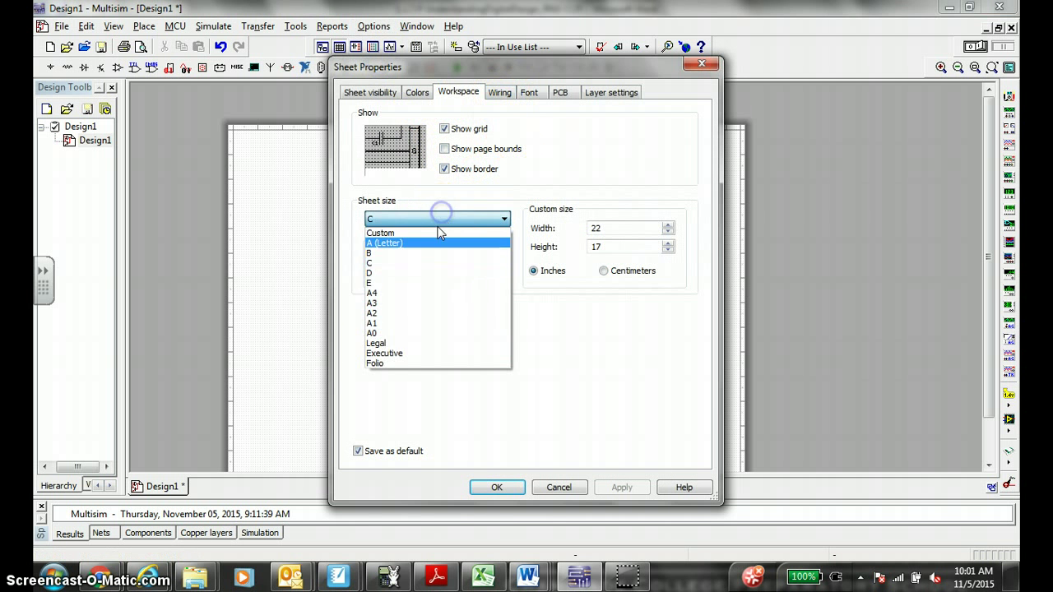
left_click(436, 248)
left_click(501, 488)
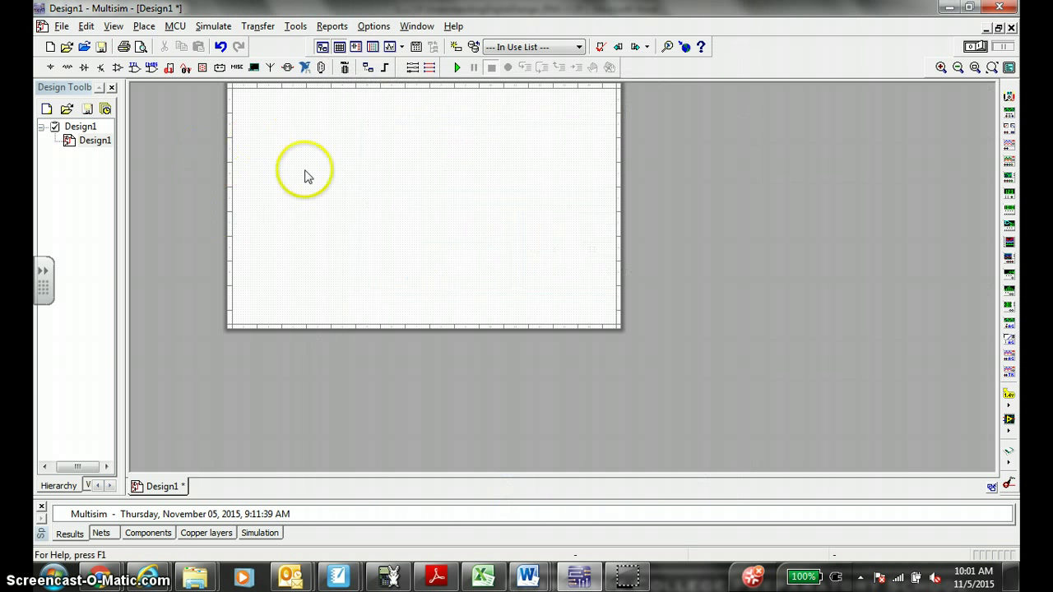
left_click(990, 69)
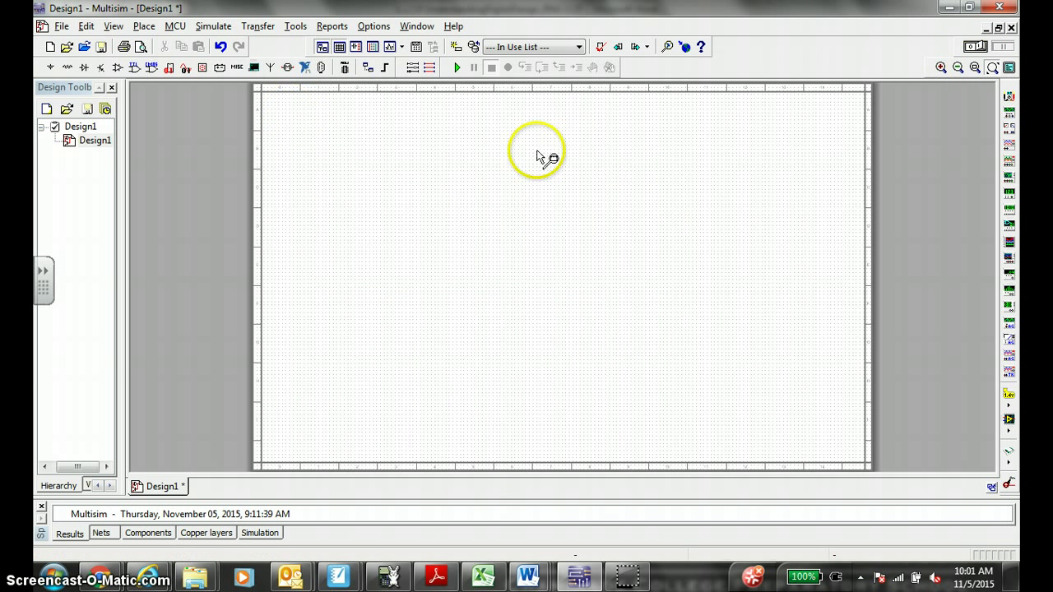
Step: Save the design as '1.2.7 [YOUR NAME] DICE ROLLER' in Desktop > DE - Digital Electronics Files
left_click(62, 26)
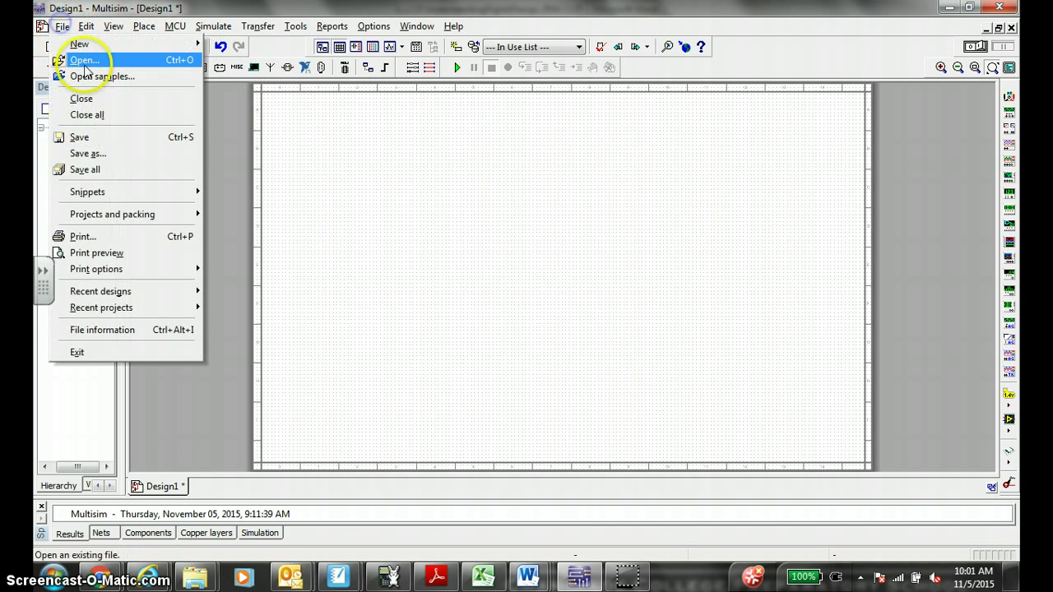
left_click(102, 154)
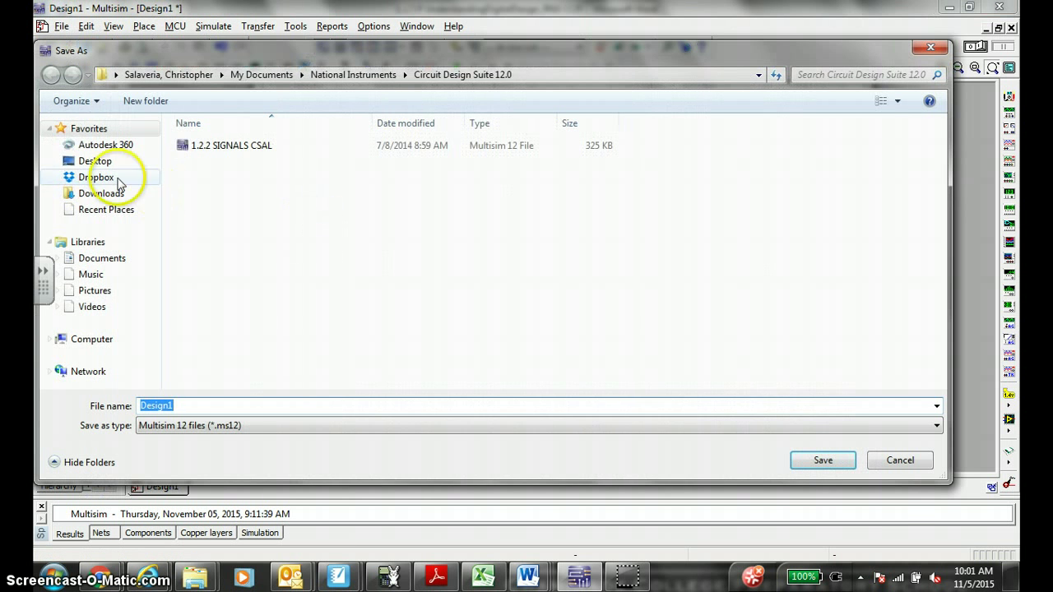
left_click(100, 165)
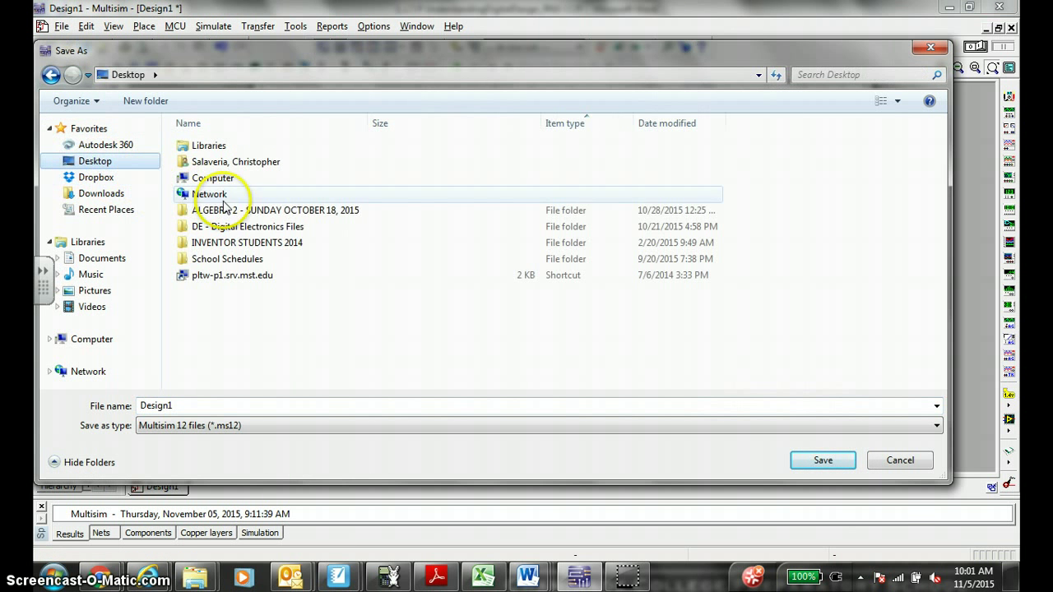
double_click(271, 228)
scroll(247, 247, "down", 2)
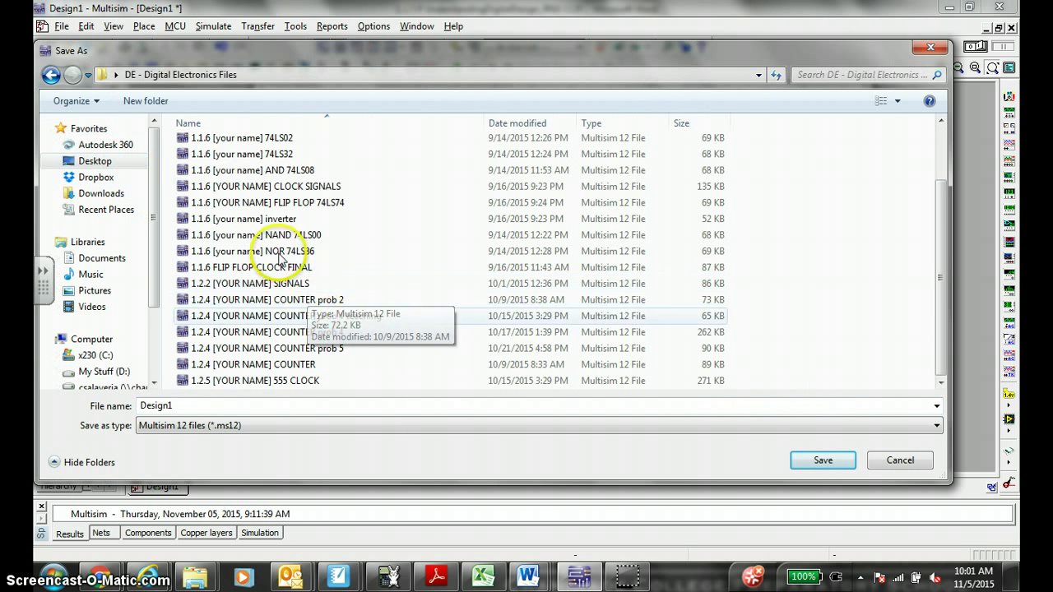
double_click(240, 403)
type("1.2.7")
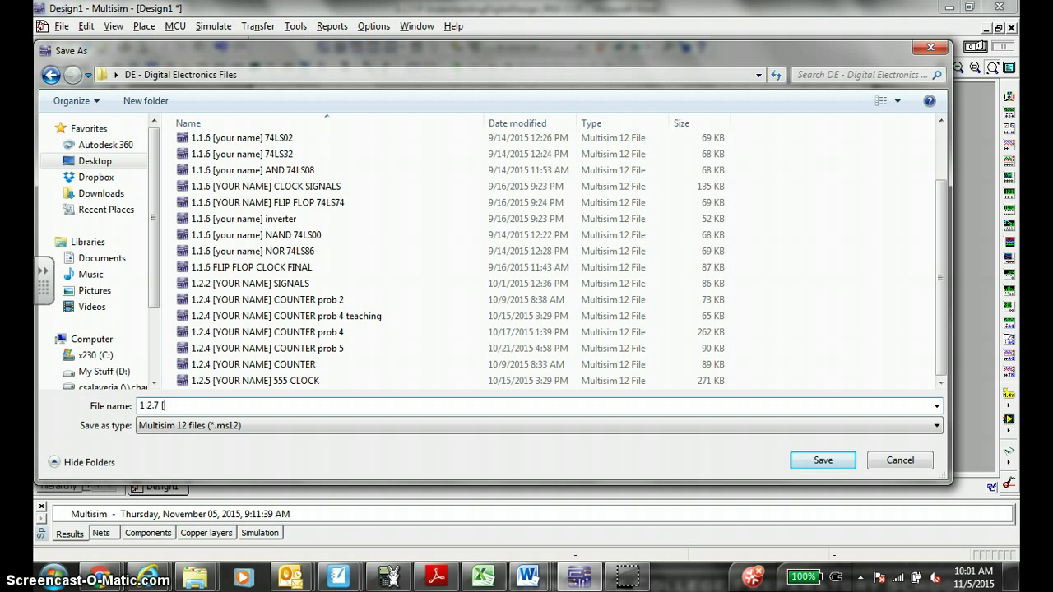
type(" [")
key("Caps_Lock")
type("YOUR NAME] DICE ROLLER")
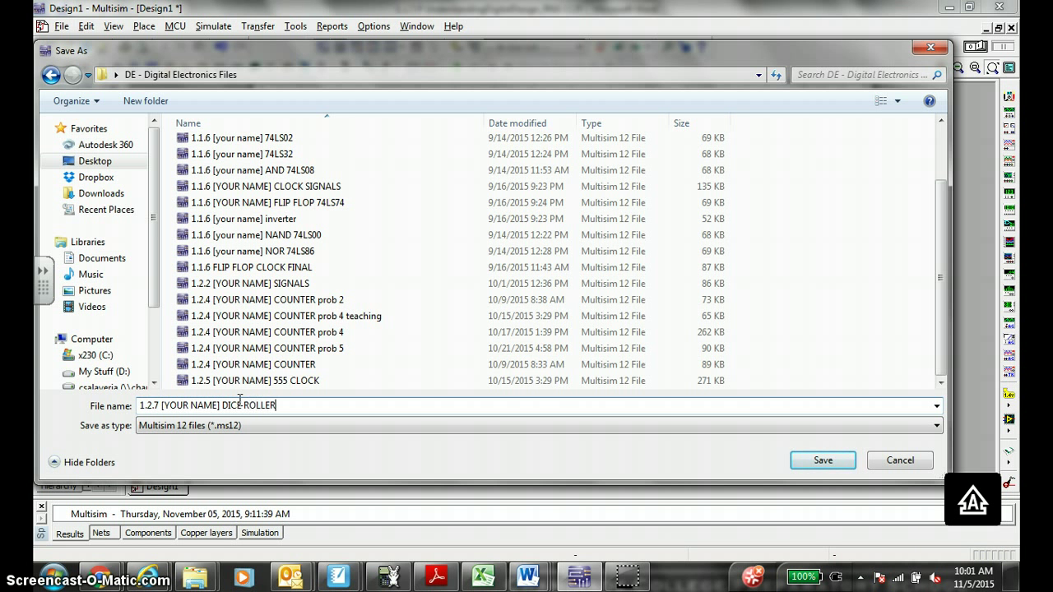
key("Return")
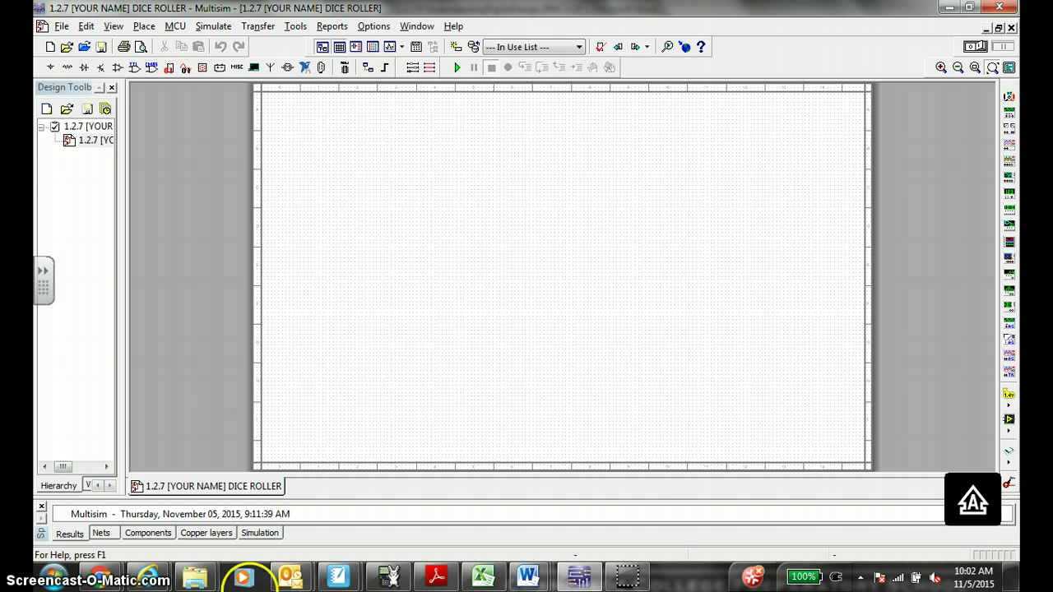
Step: Return to the Word handout and scroll to the Combinational Logic Section circuit diagram
mouse_move(528, 578)
left_click(814, 514)
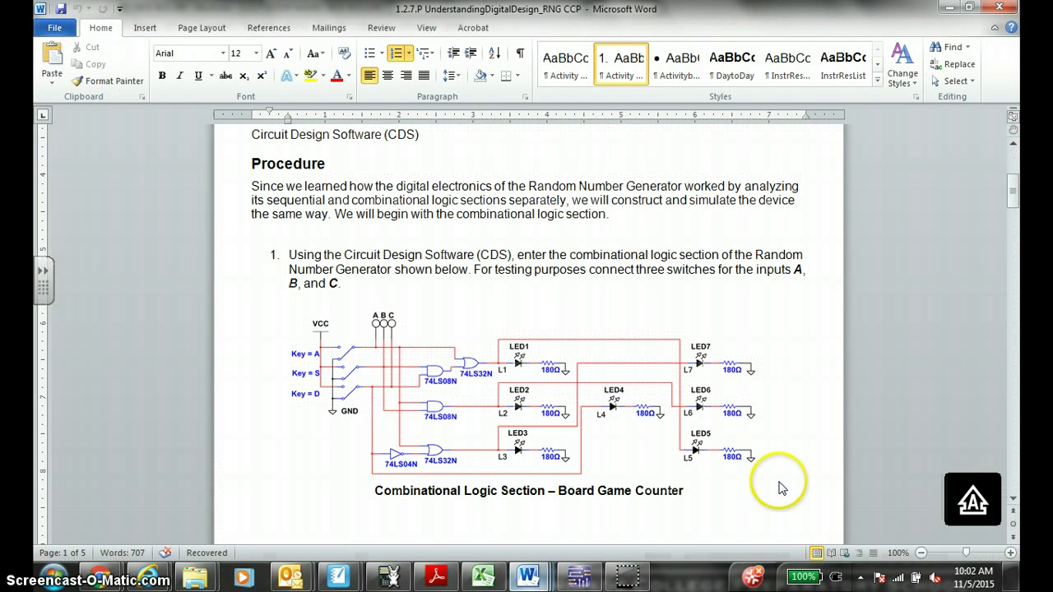
scroll(561, 426, "down", 2)
scroll(561, 427, "up", 3)
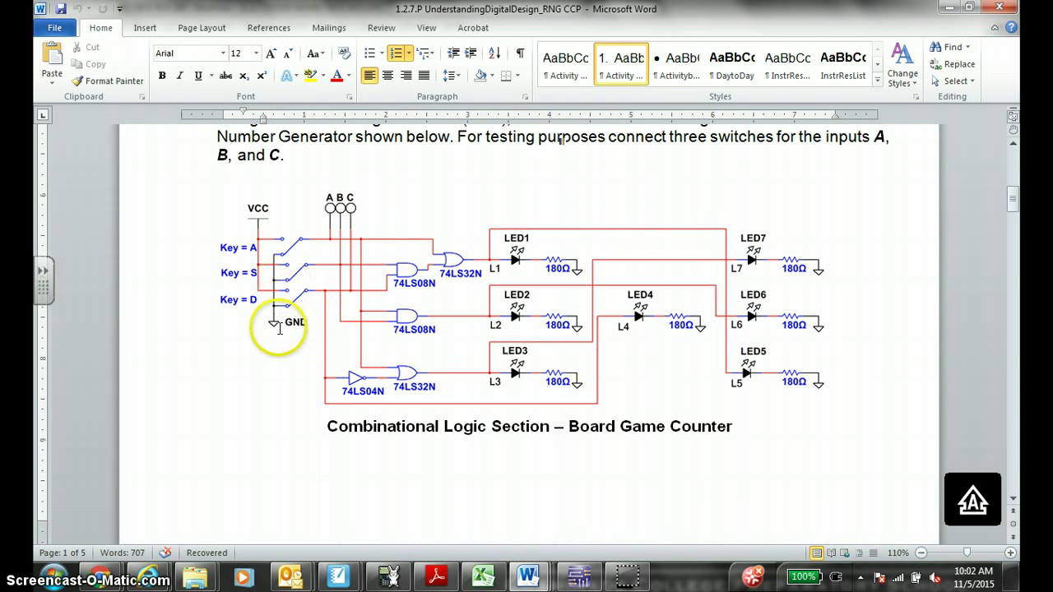
scroll(277, 324, "up", 2)
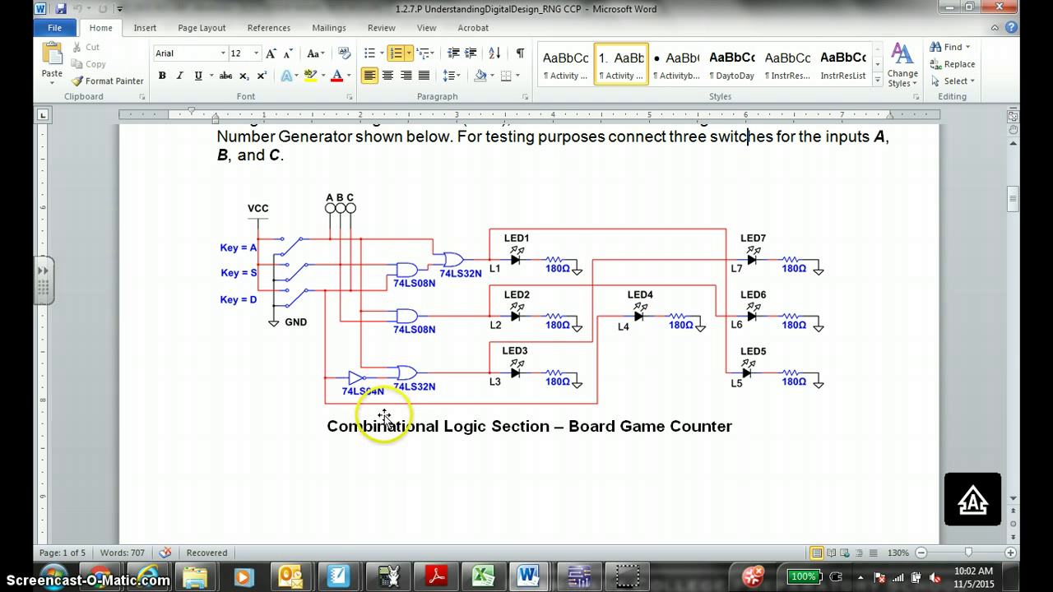
Step: Place a VCC supply and a digital ground (DGND) below it on the sheet
left_click(585, 571)
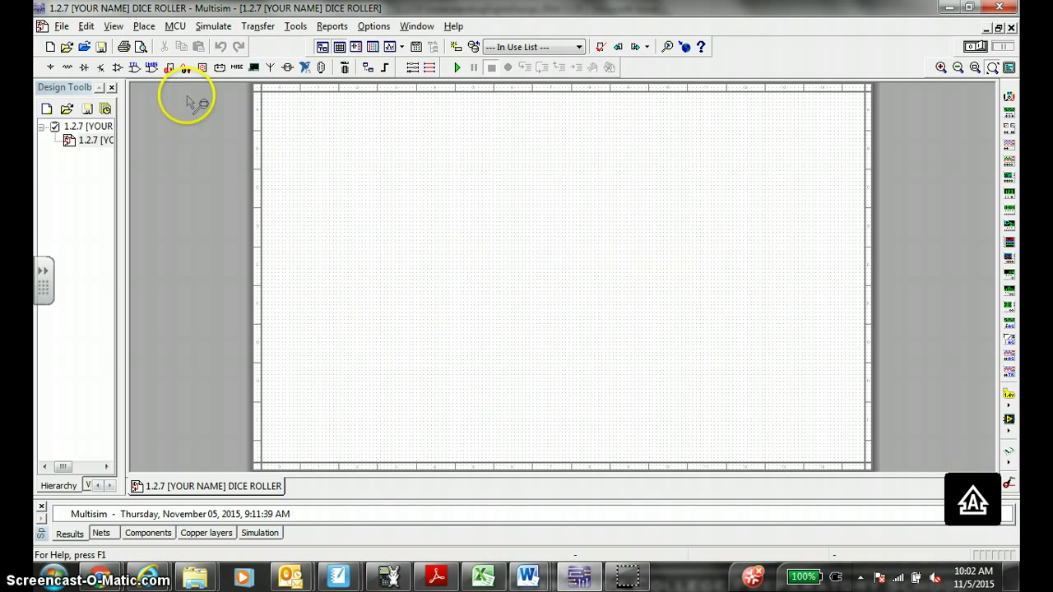
left_click(50, 67)
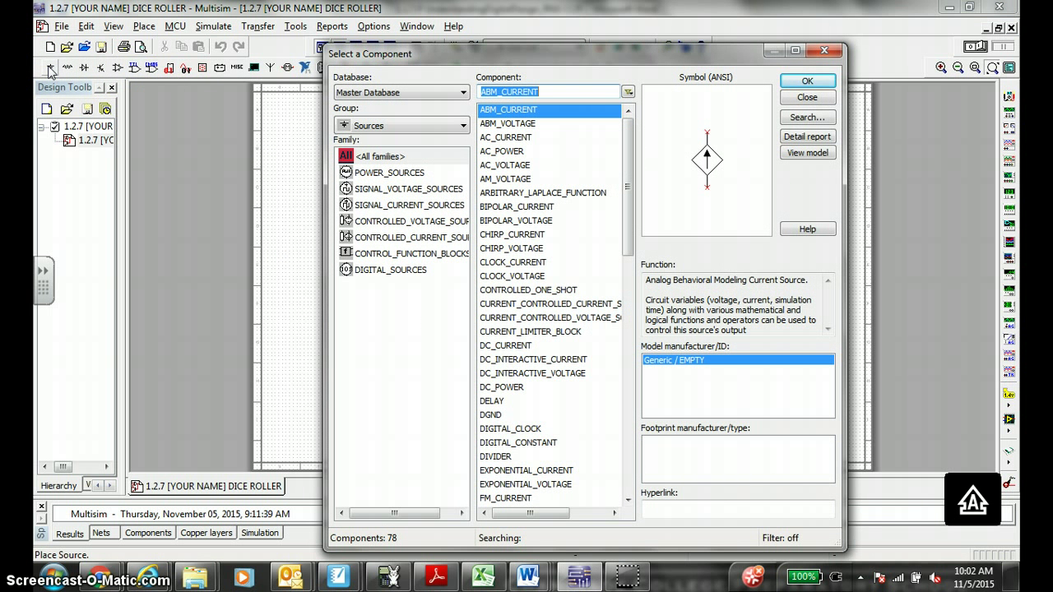
left_click(391, 174)
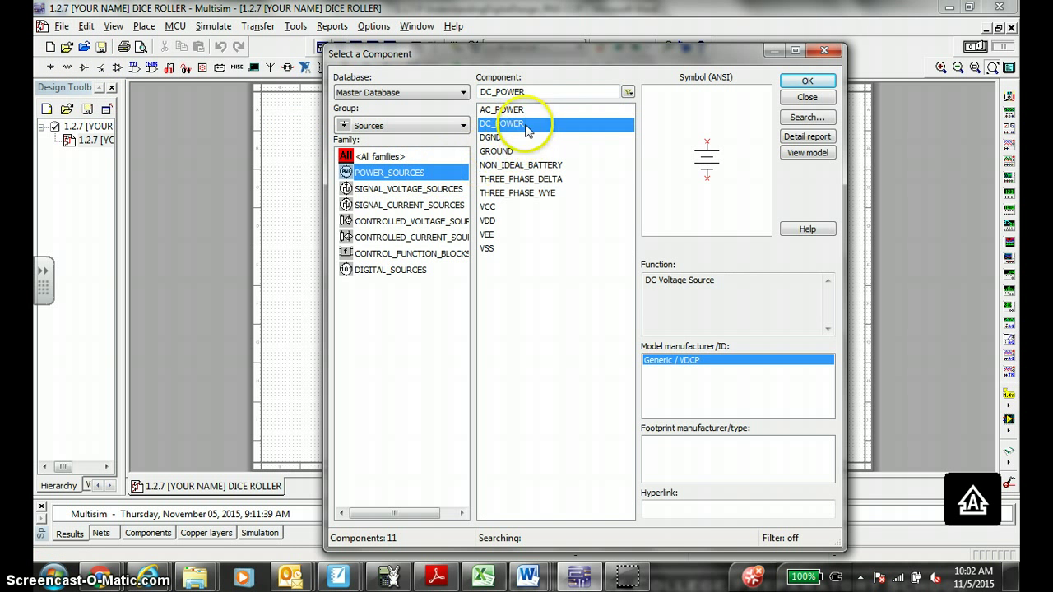
left_click(502, 206)
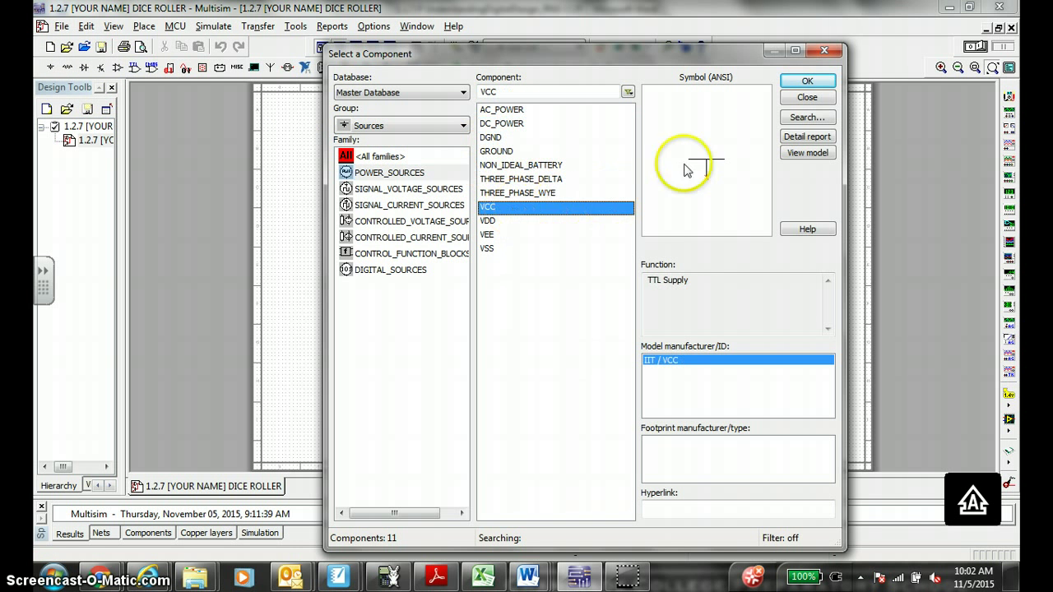
left_click(807, 80)
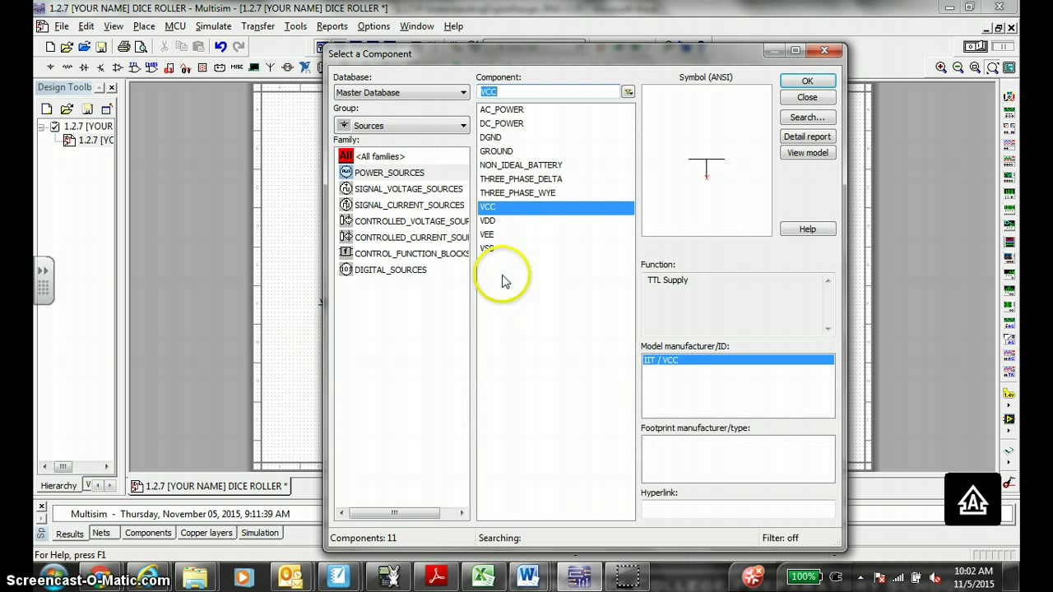
left_click(498, 138)
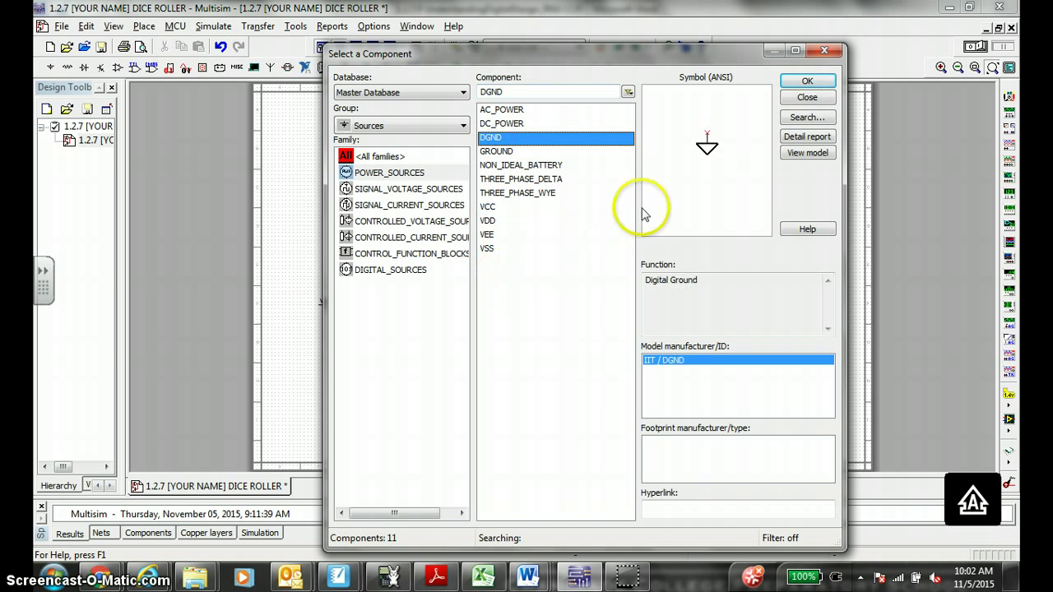
left_click(510, 151)
left_click(498, 137)
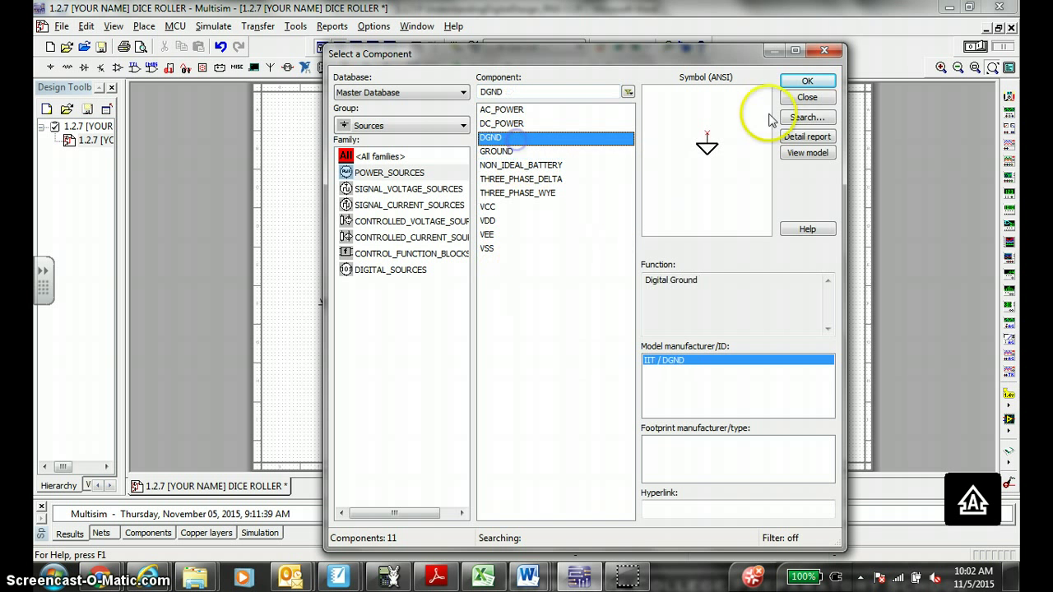
left_click(802, 81)
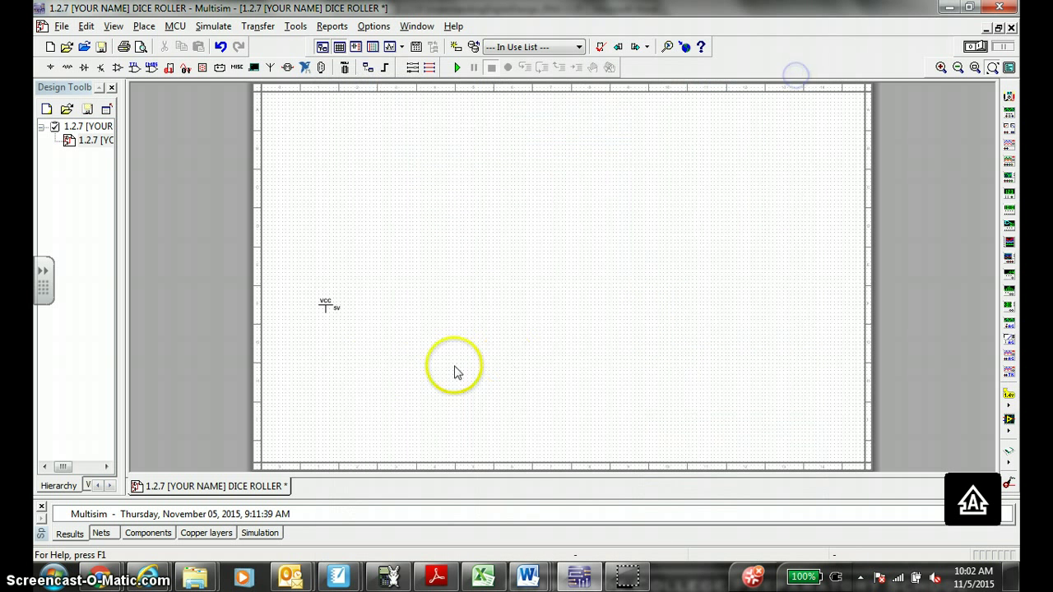
left_click(348, 378)
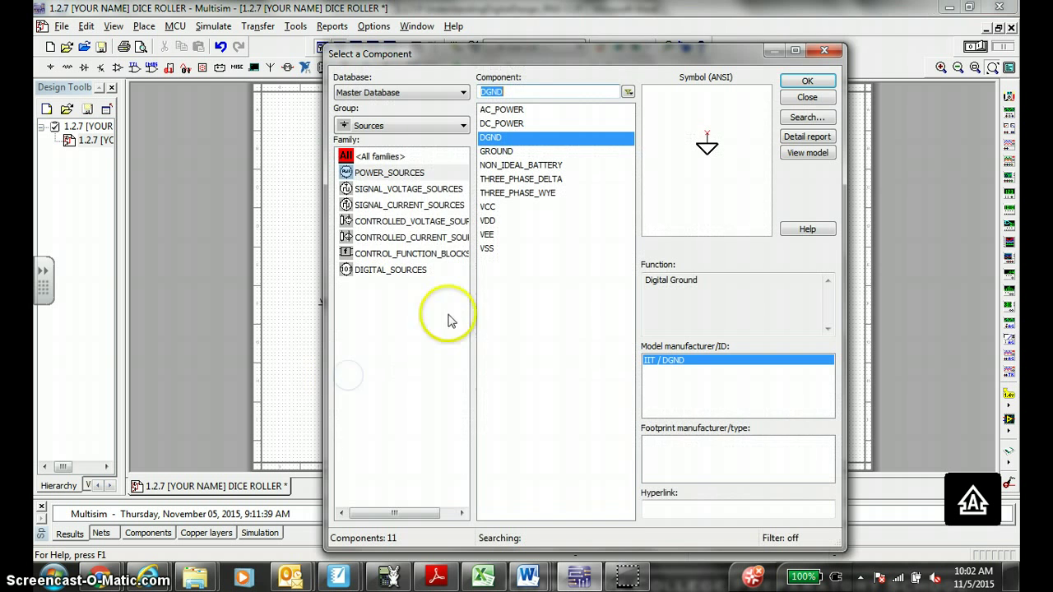
Step: Find the SPDT switch in the Basic group's SWITCH family, then cancel the pending placement
left_click(393, 126)
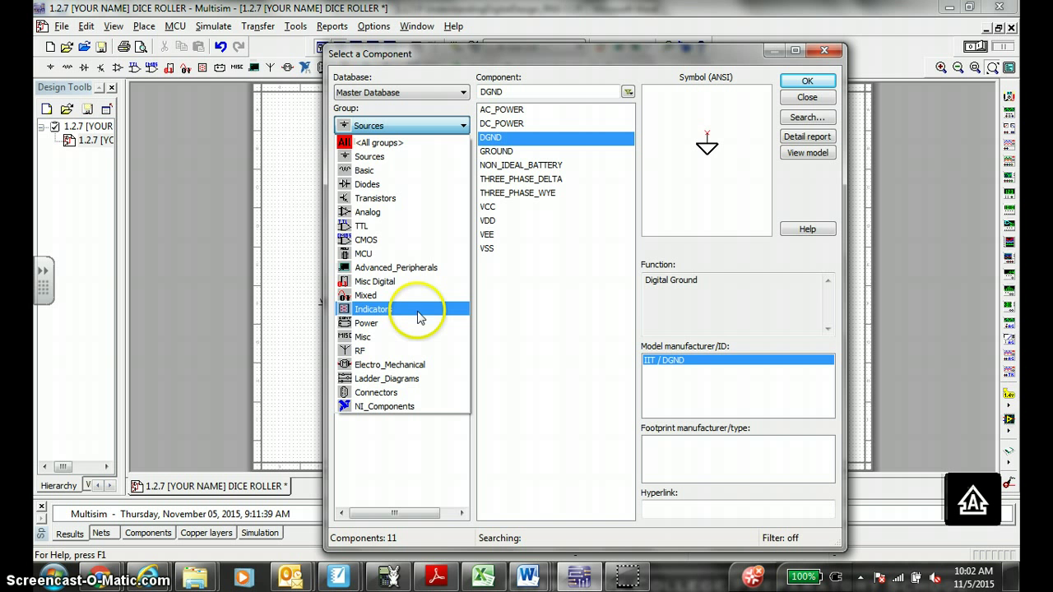
left_click(395, 170)
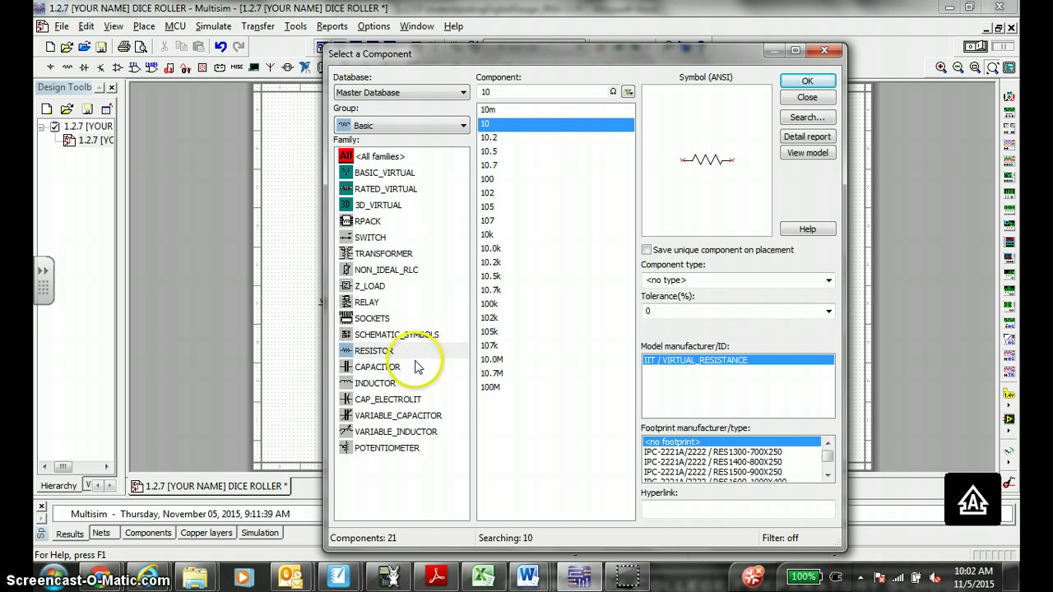
left_click(370, 238)
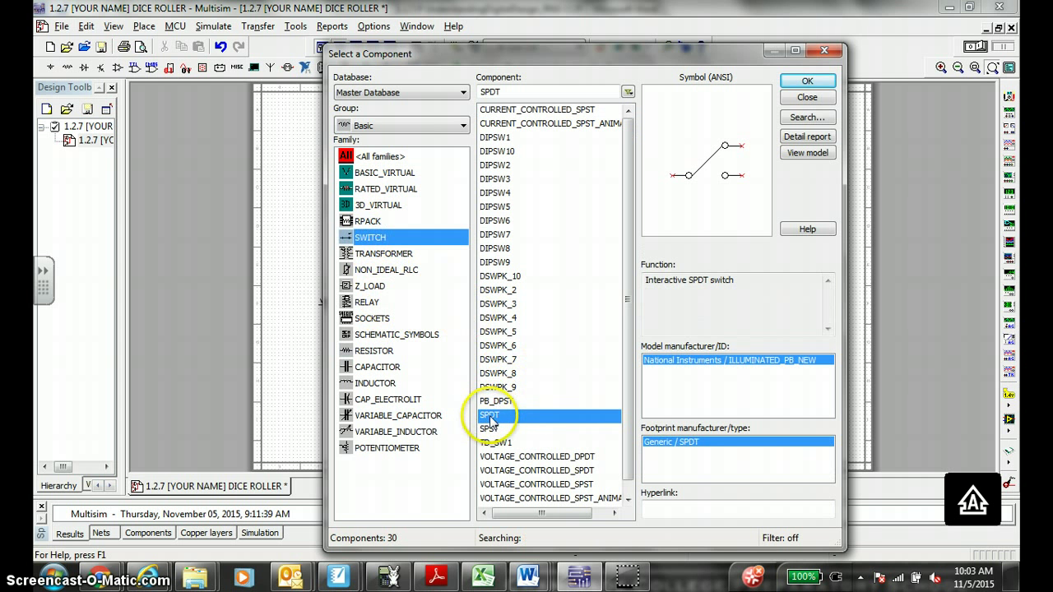
left_click(499, 418)
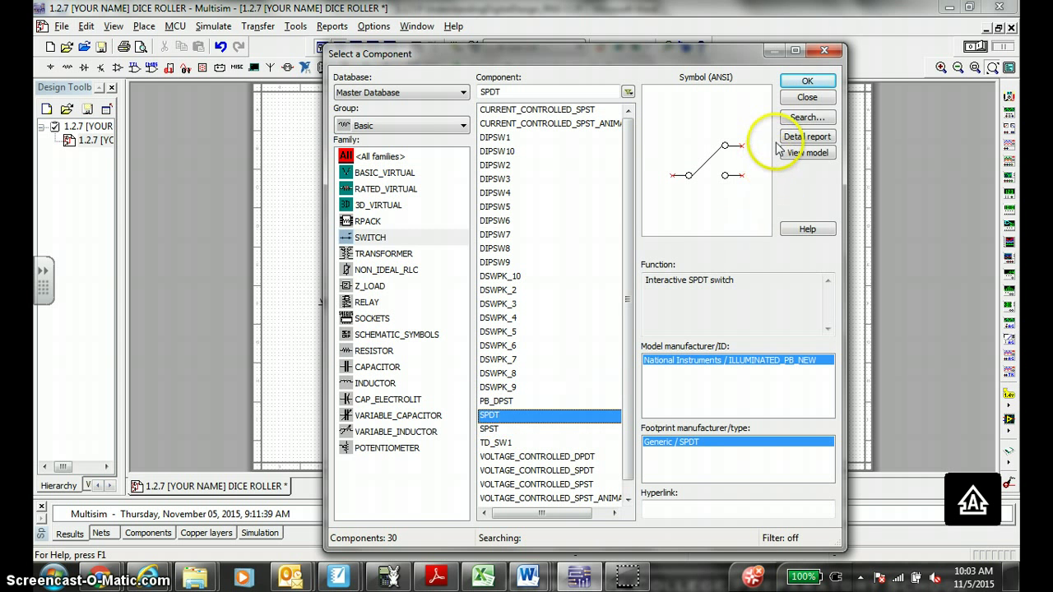
left_click(806, 81)
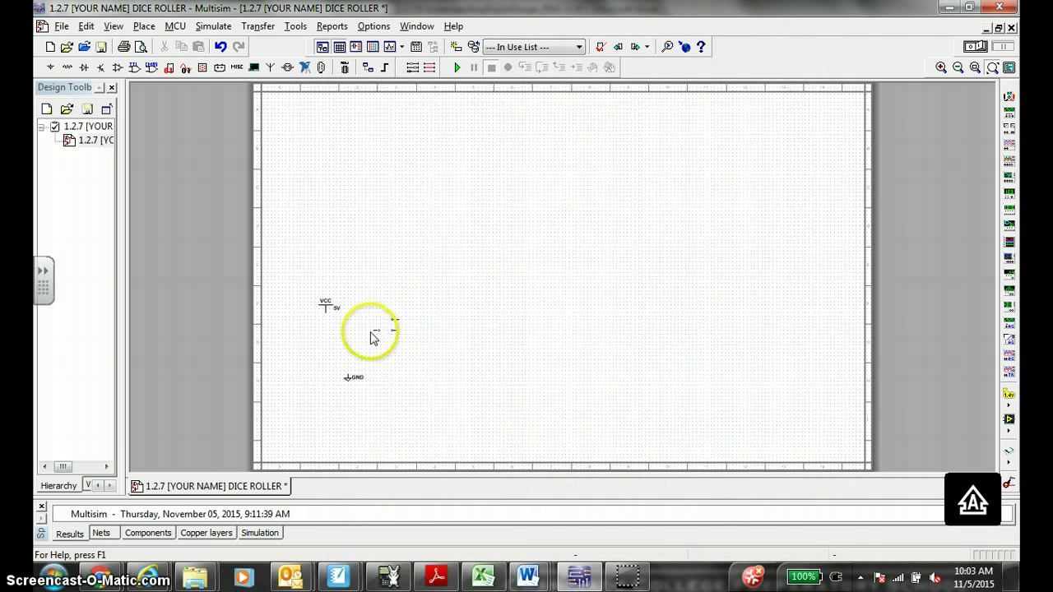
scroll(372, 339, "up", 2)
scroll(367, 344, "up", 1)
scroll(390, 165, "down", 2)
key("Escape")
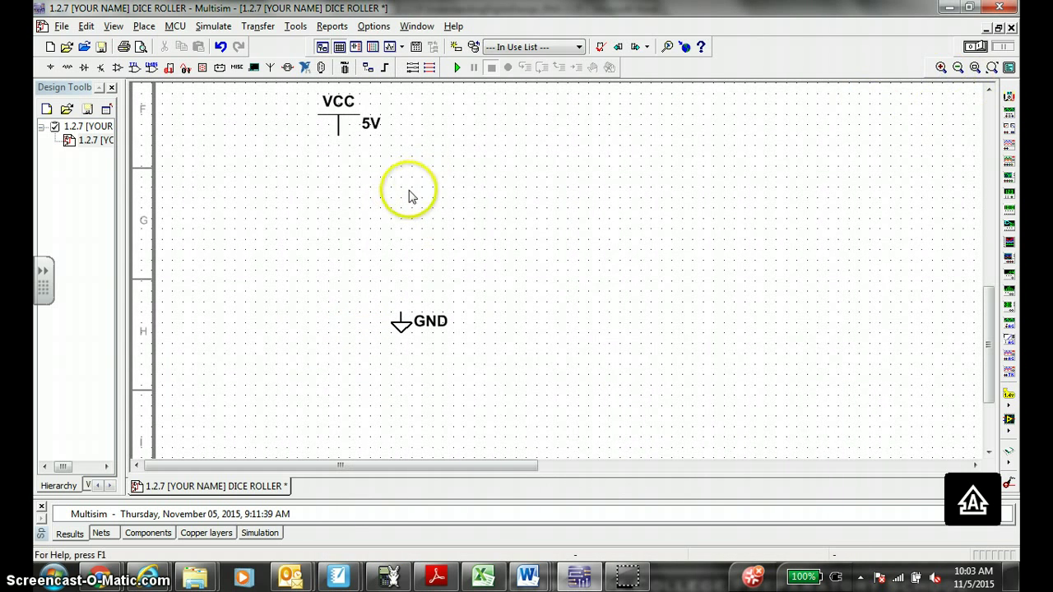
Step: Place three SPDT switches S1, S2 and S3 stacked below VCC
left_click(66, 67)
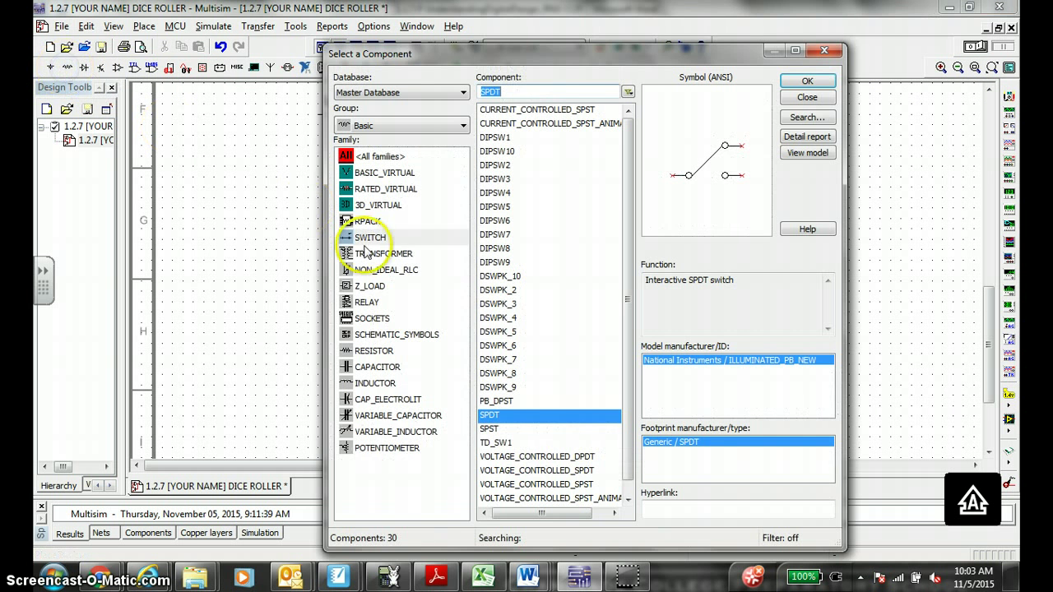
left_click(796, 82)
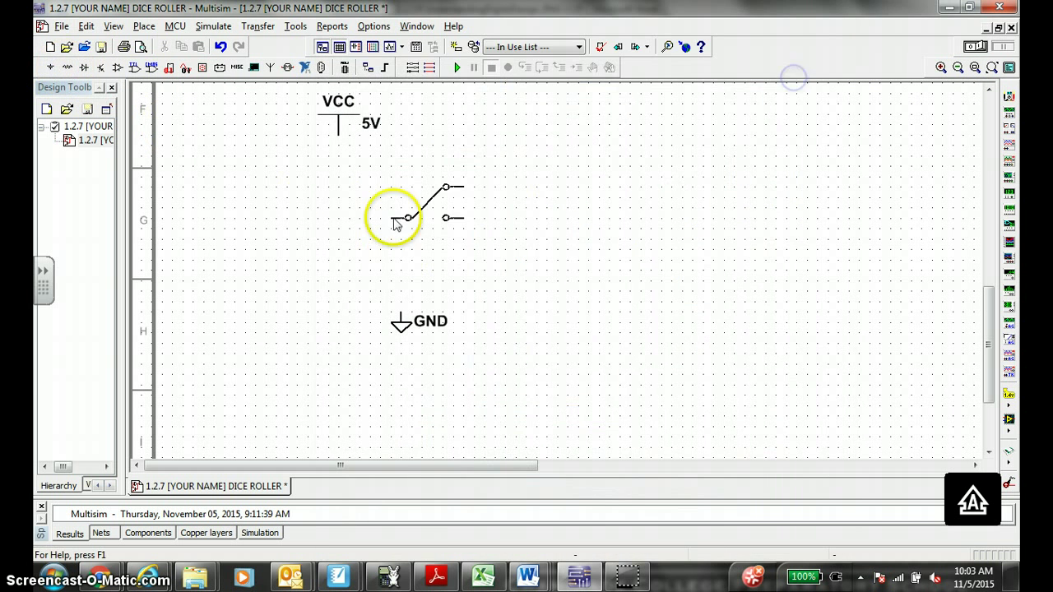
left_click(387, 205)
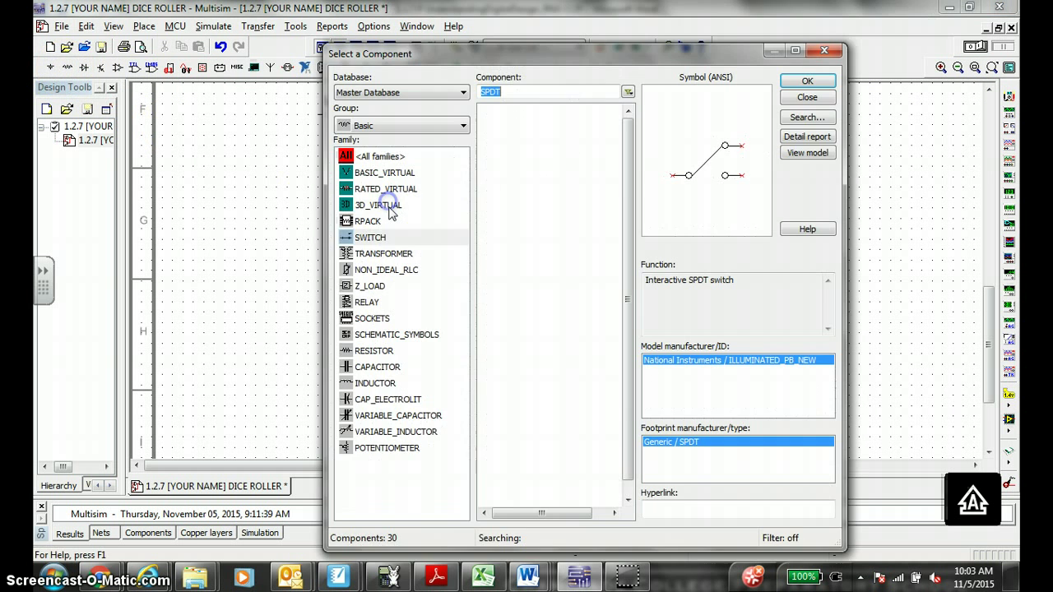
left_click(805, 82)
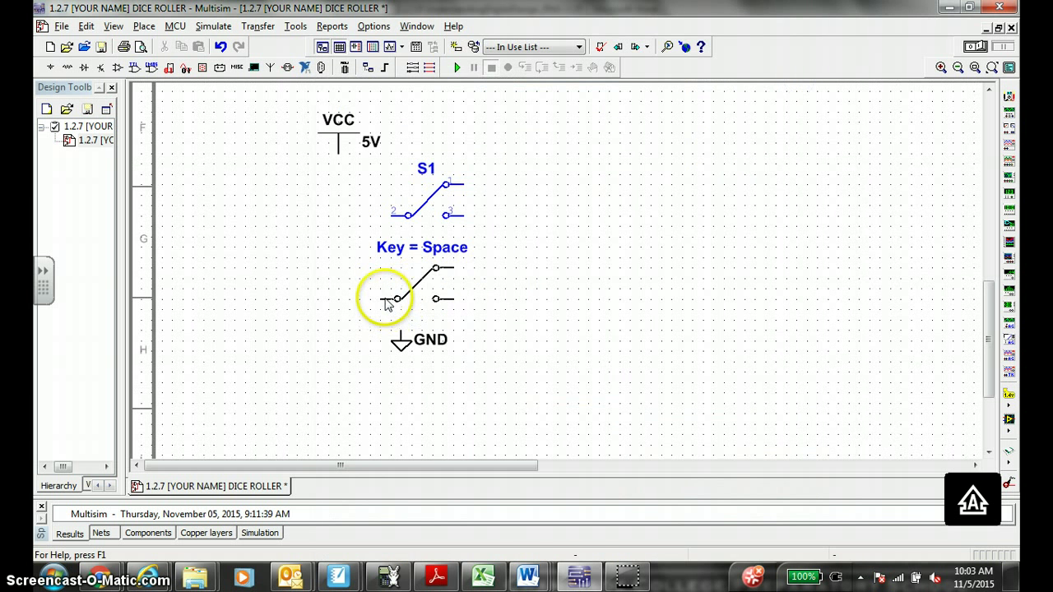
left_click(385, 309)
left_click(800, 82)
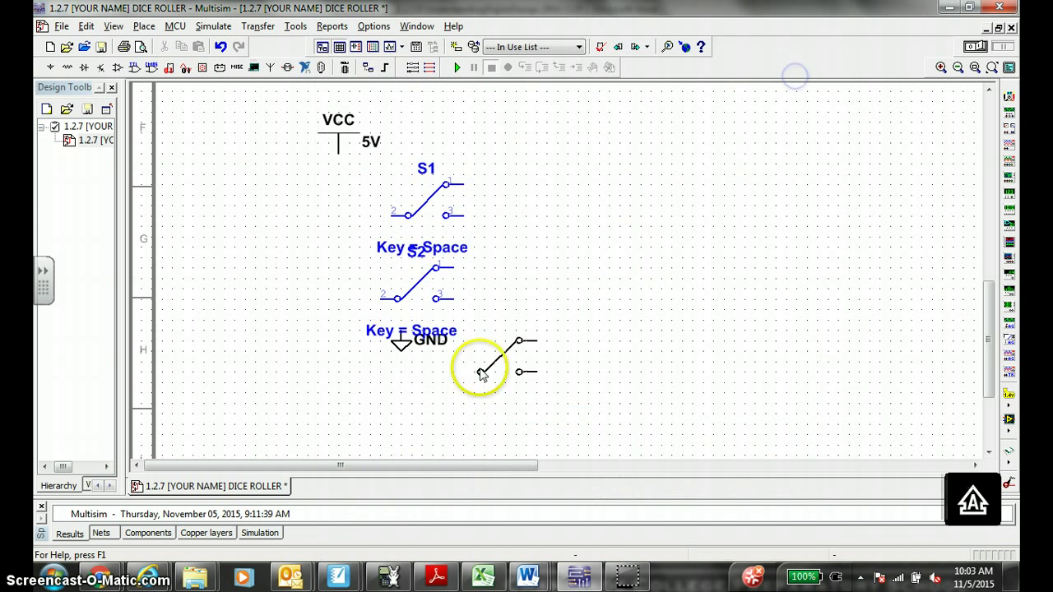
left_click(371, 396)
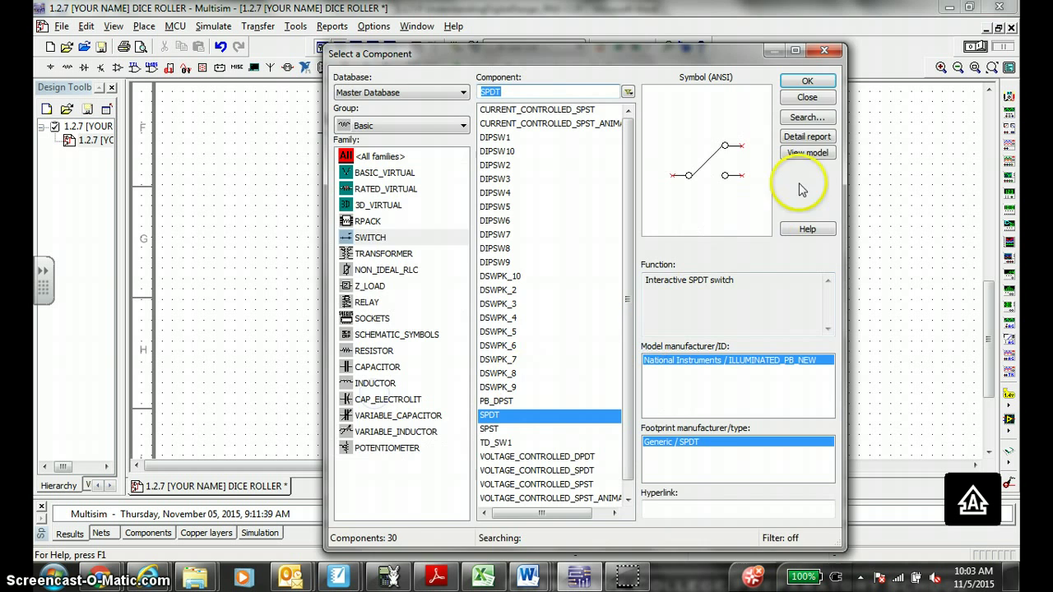
left_click(799, 83)
scroll(480, 398, "down", 3)
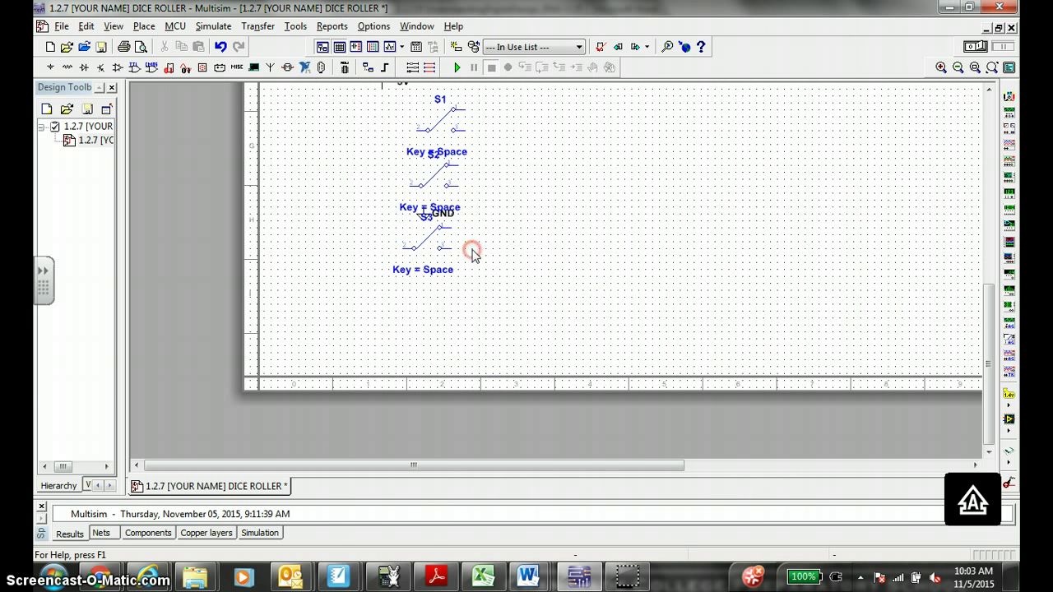
Step: Tidy the layout: move the S3 label beside its switch, GND below, and VCC and switches upward
left_click(426, 219)
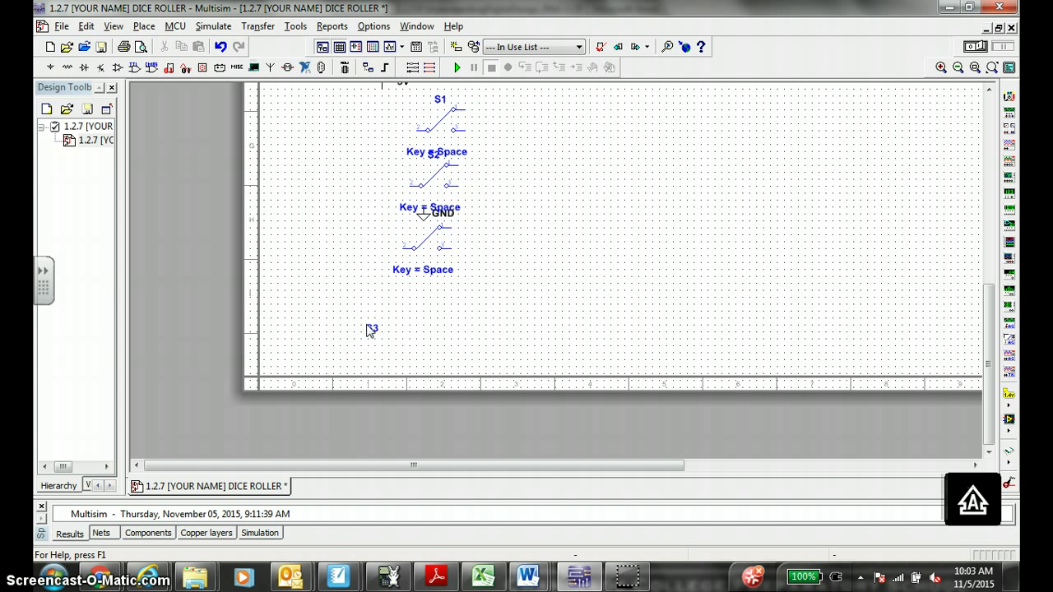
left_click_drag(368, 326, 441, 216)
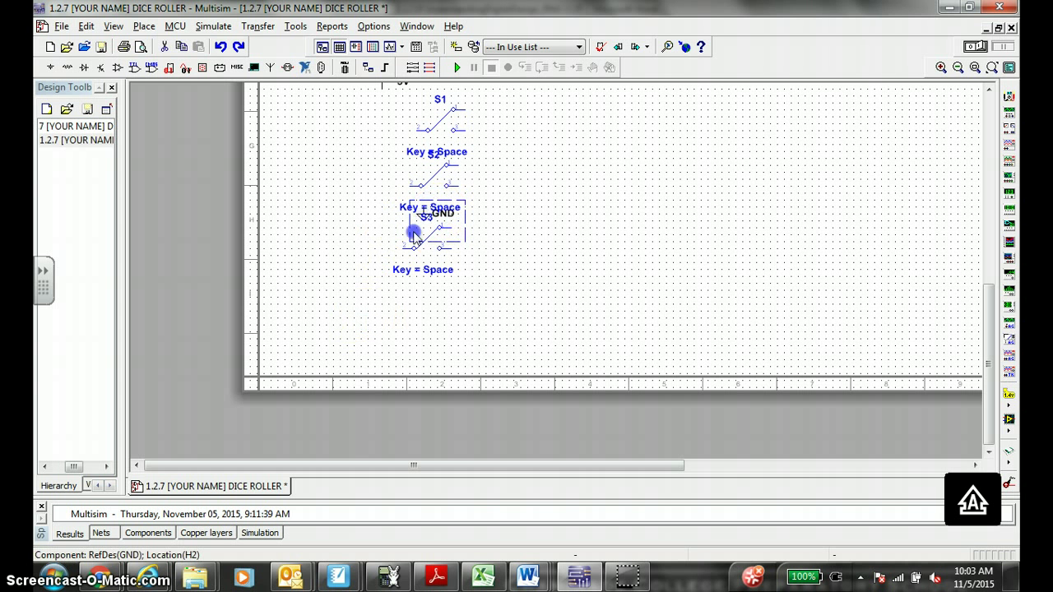
left_click_drag(364, 312, 362, 327)
scroll(522, 287, "up", 1)
scroll(520, 289, "down", 1)
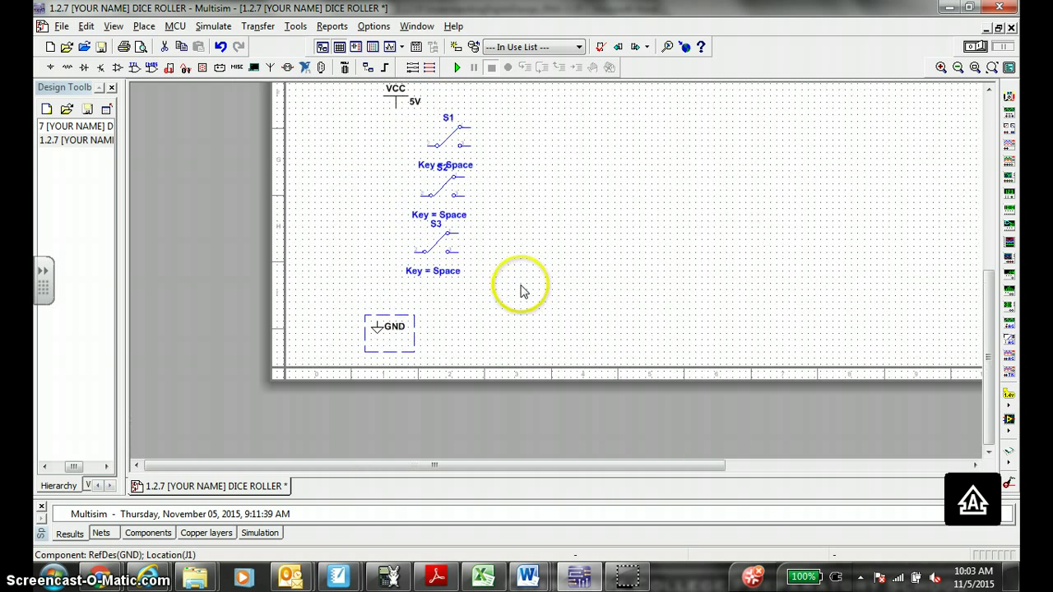
left_click_drag(520, 289, 488, 336)
left_click(424, 244)
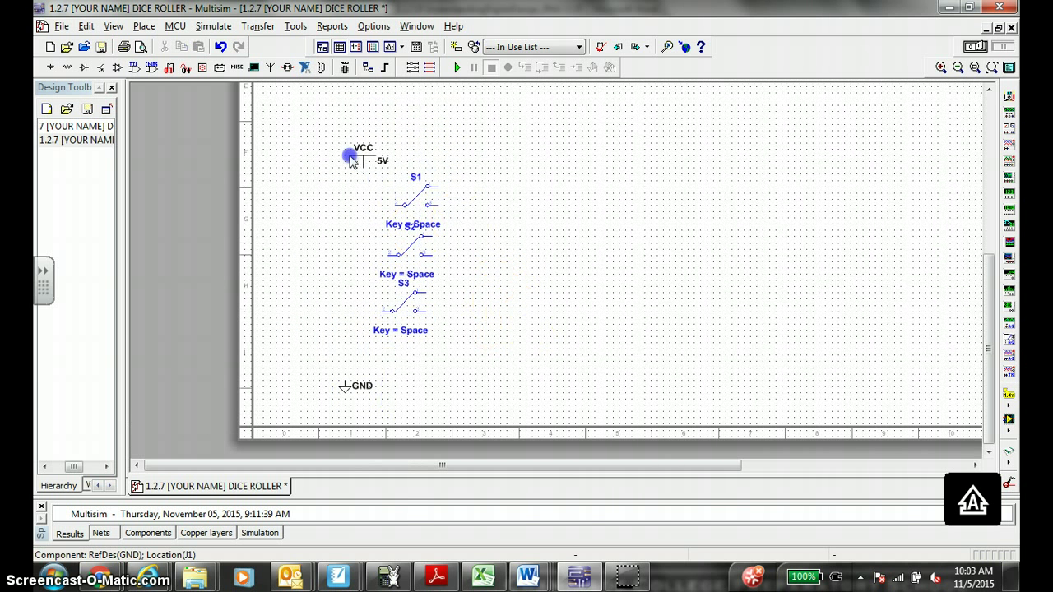
left_click_drag(349, 161, 408, 139)
left_click(465, 335)
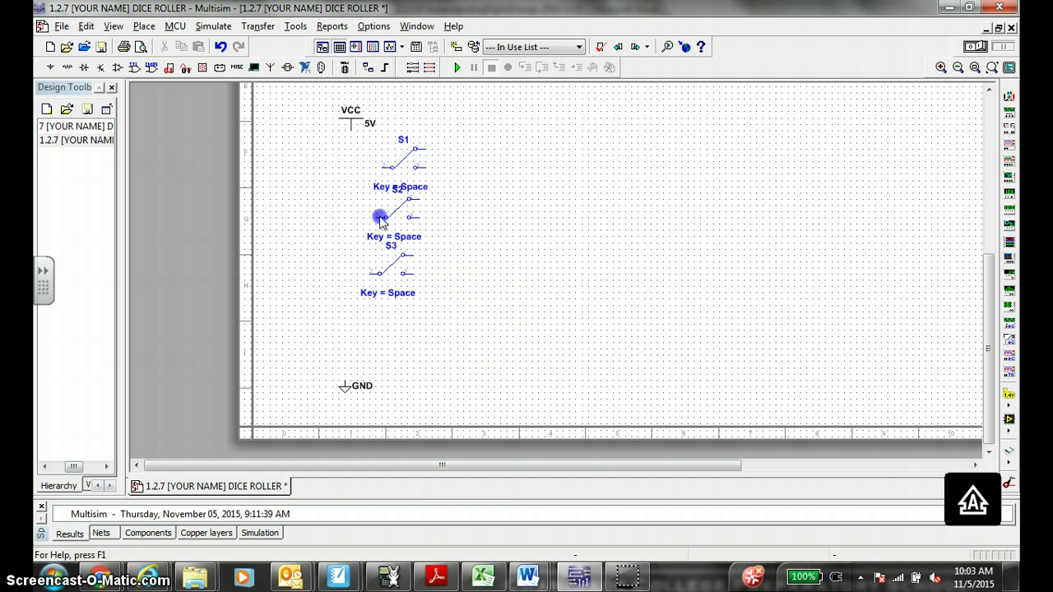
left_click_drag(380, 221, 428, 306)
left_click_drag(414, 222, 430, 230)
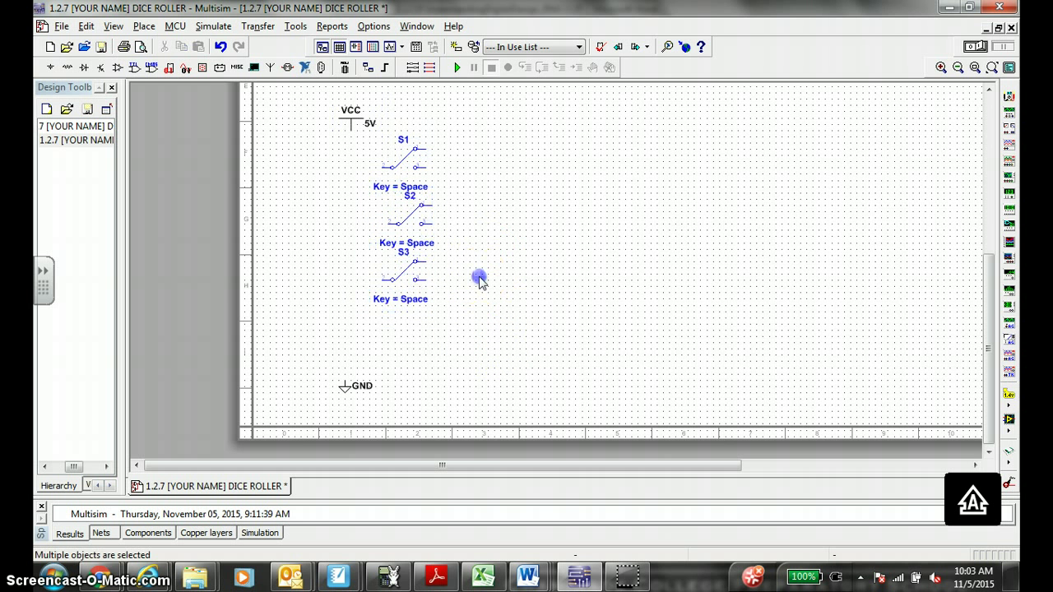
left_click(478, 276)
Step: Flip switches S1–S3 horizontally, then vertically
left_click_drag(484, 322, 364, 160)
right_click(411, 170)
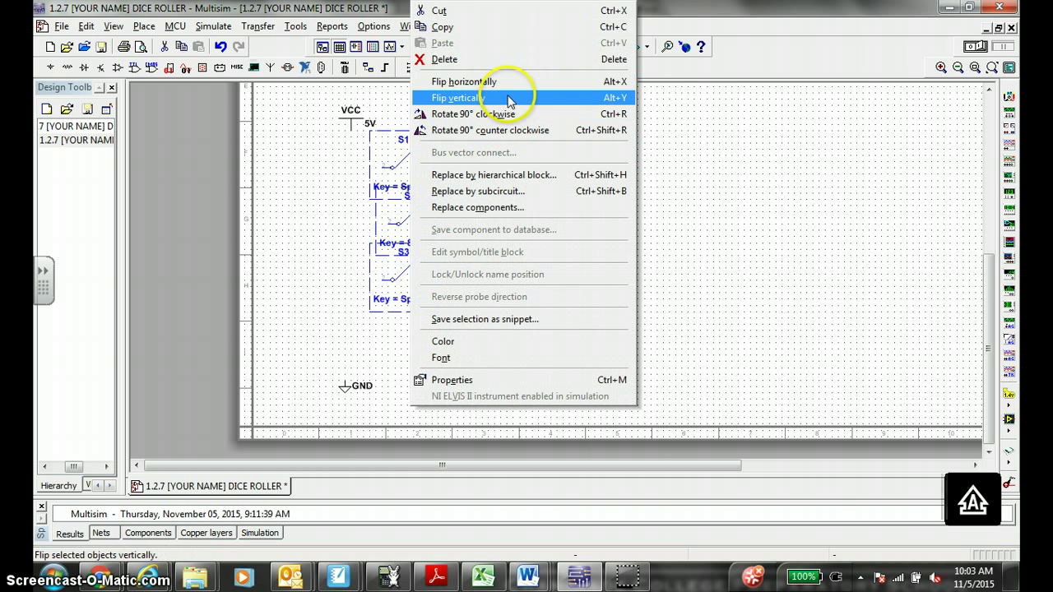
left_click(478, 82)
left_click(539, 249)
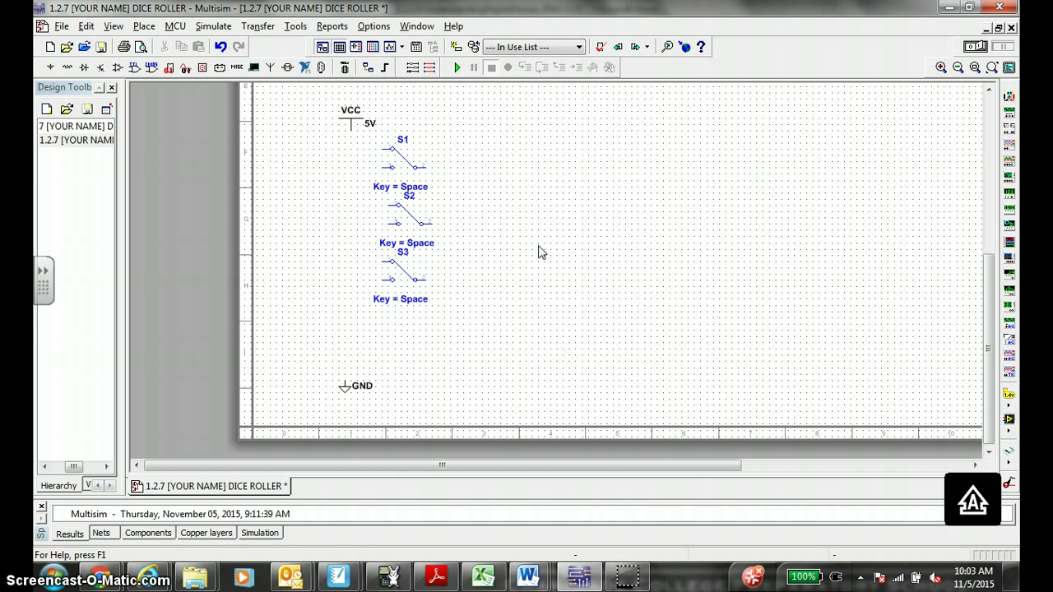
left_click_drag(521, 341, 384, 141)
right_click(405, 175)
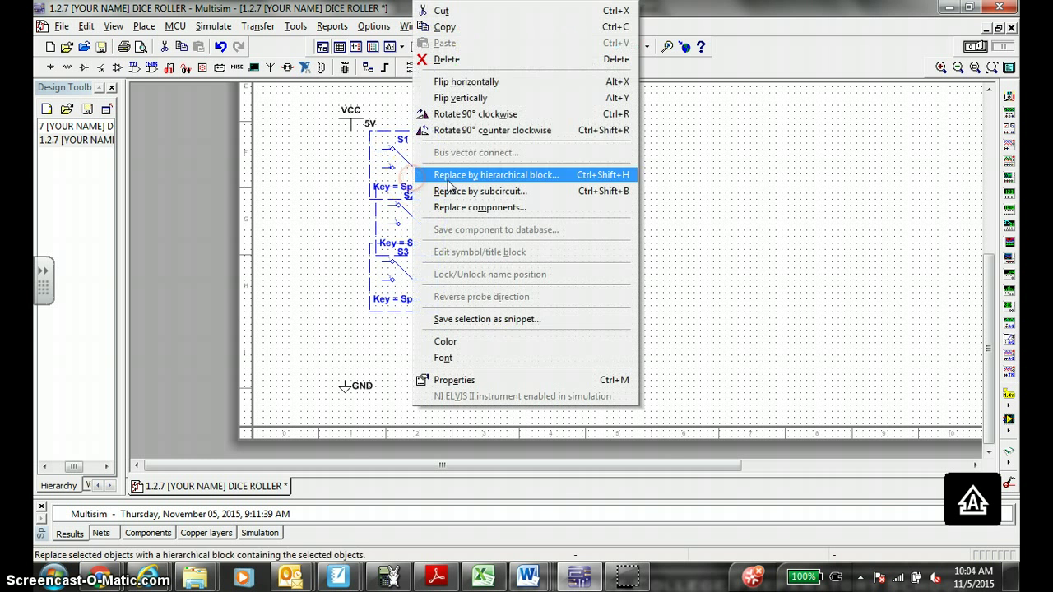
left_click(492, 98)
left_click(507, 276)
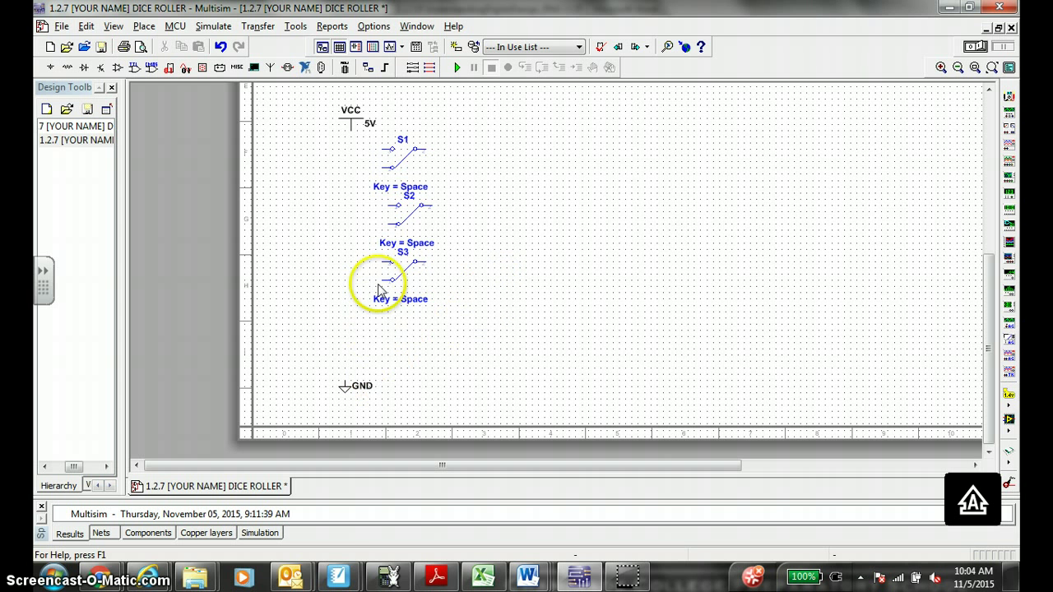
Step: Wire the lower-left terminals of S3, S2 and S1 to GND
left_click(345, 376)
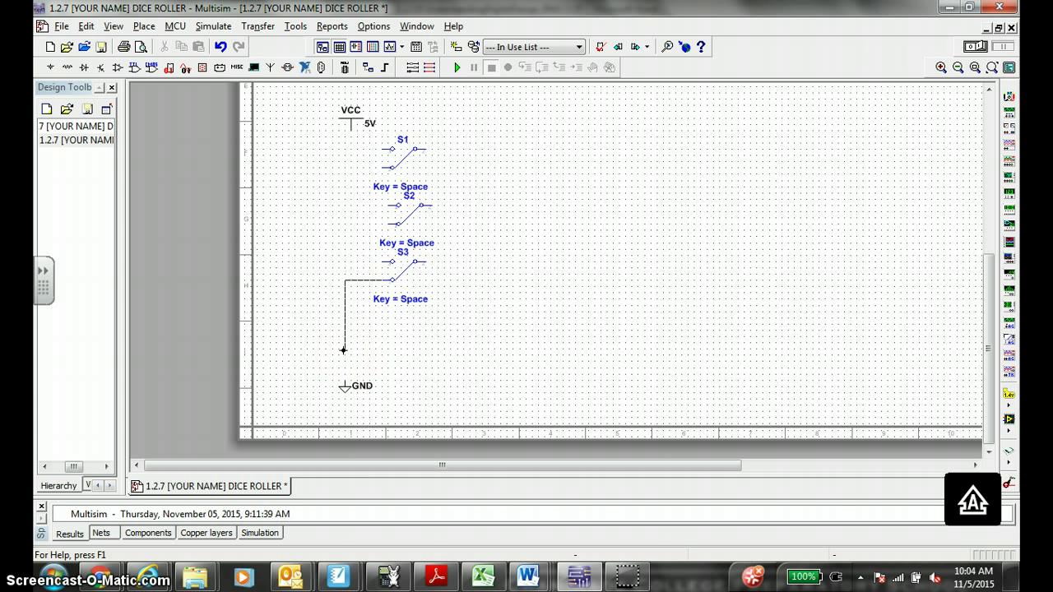
left_click(393, 224)
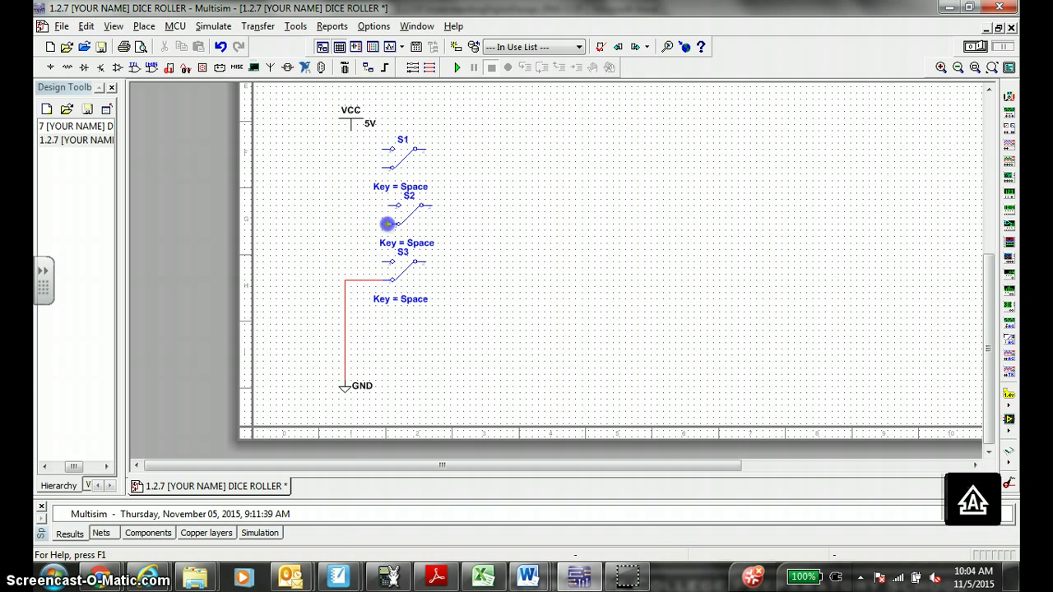
left_click(341, 281)
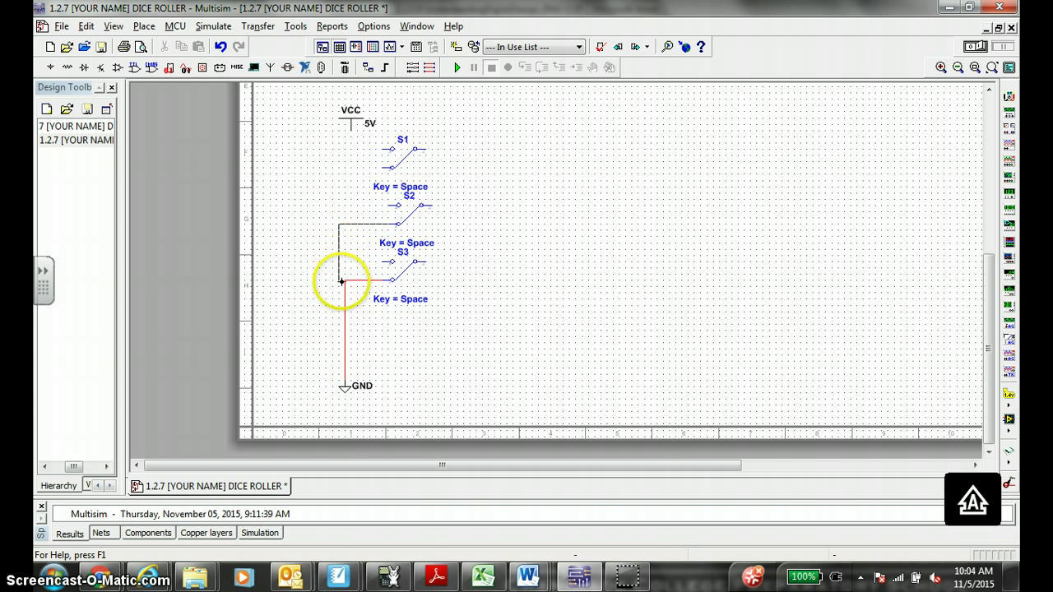
left_click(378, 168)
left_click(342, 224)
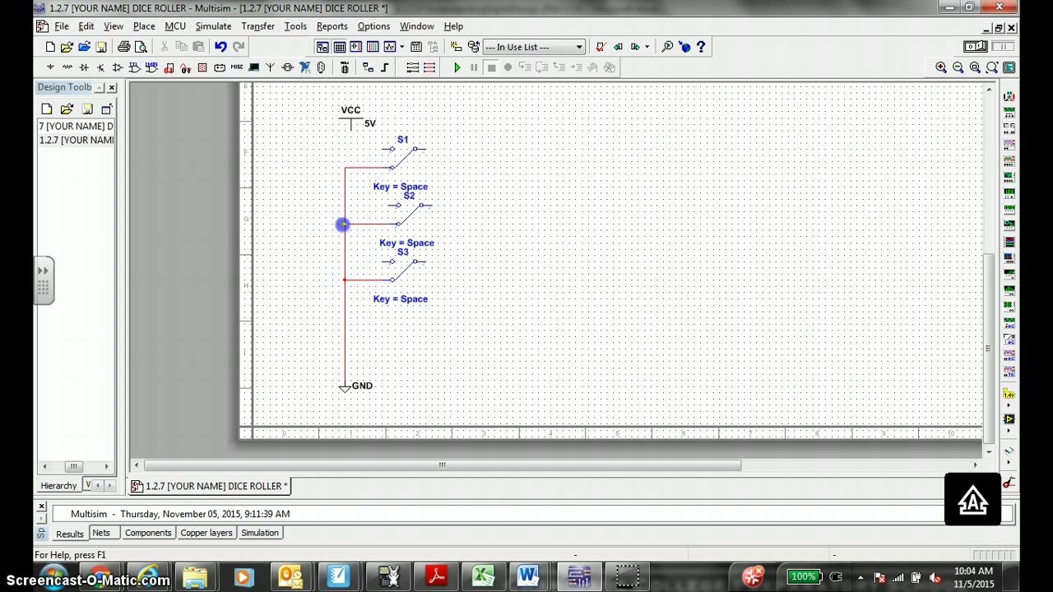
Step: Wire the upper-left terminals of S1, S2 and S3 to the VCC pin
left_click(343, 113)
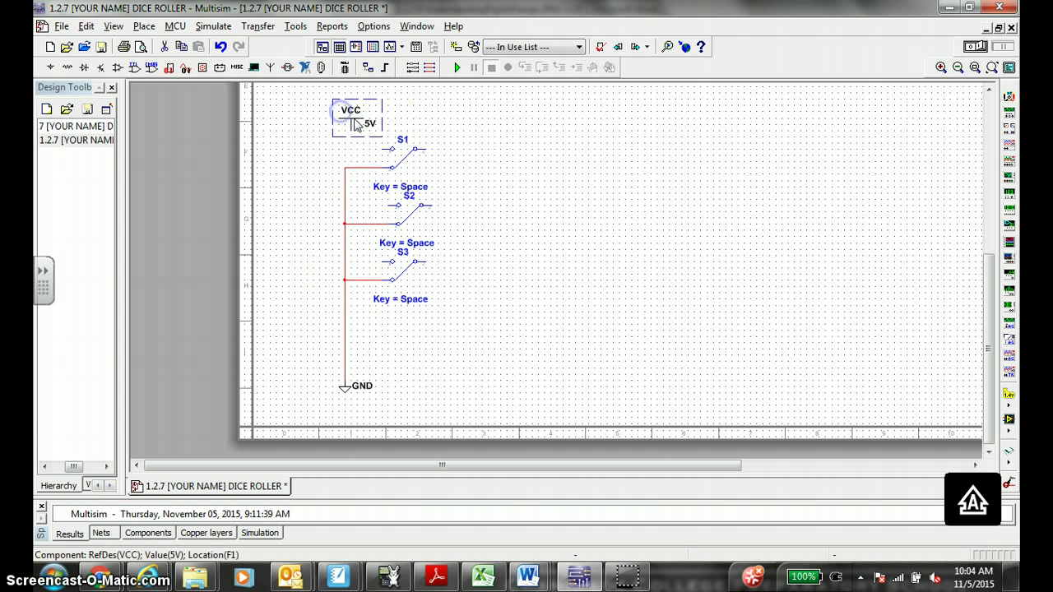
left_click(384, 149)
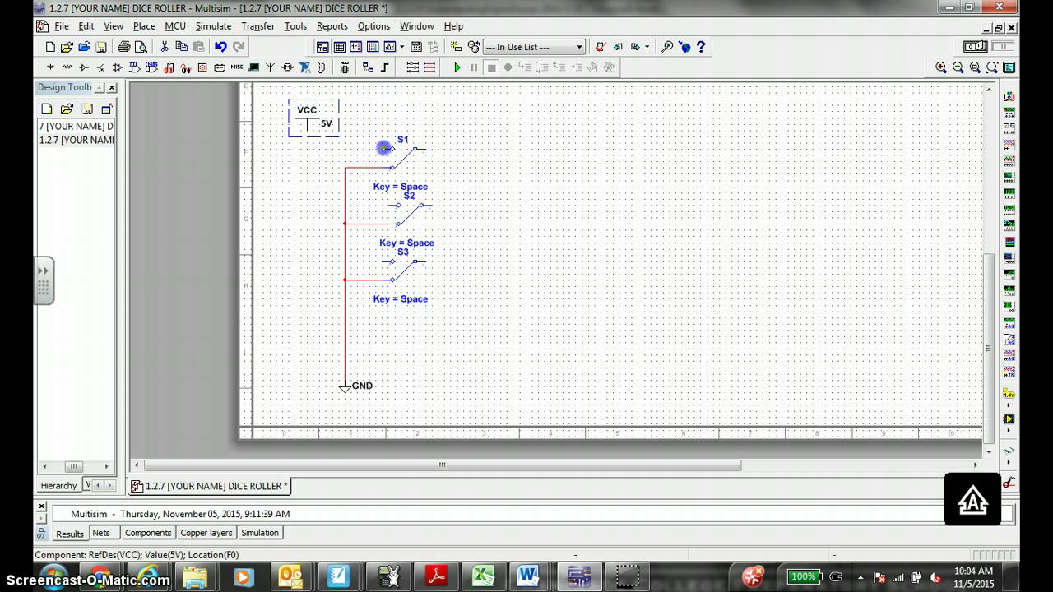
left_click(308, 136)
left_click(398, 205)
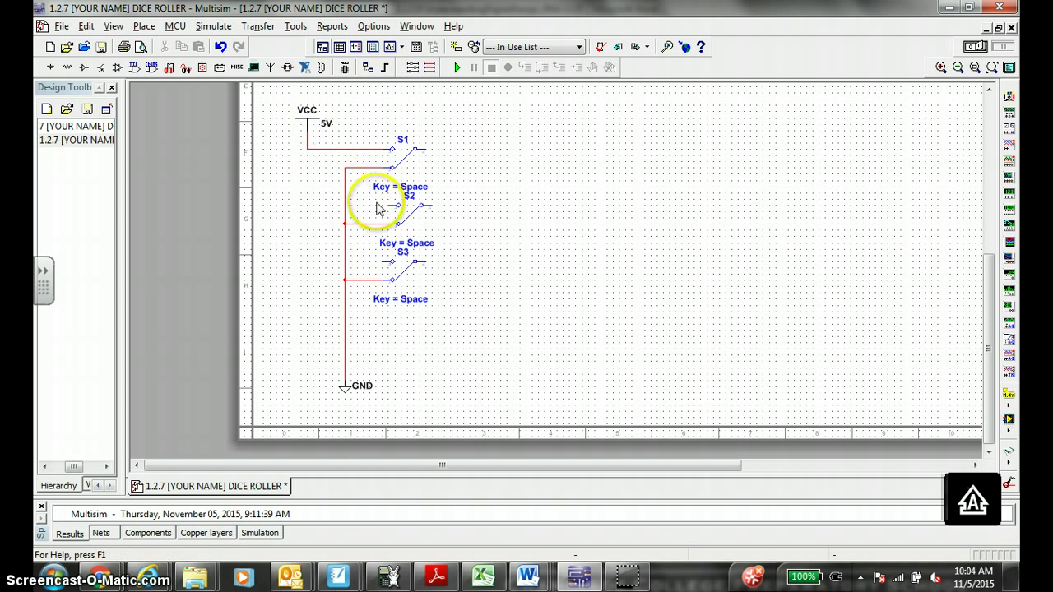
left_click(308, 148)
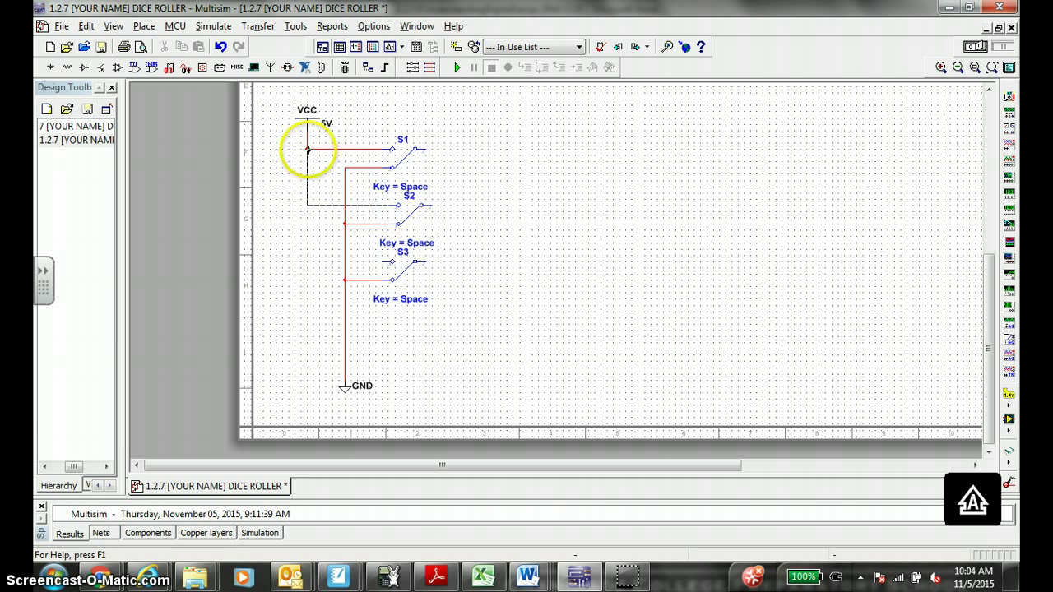
left_click(383, 263)
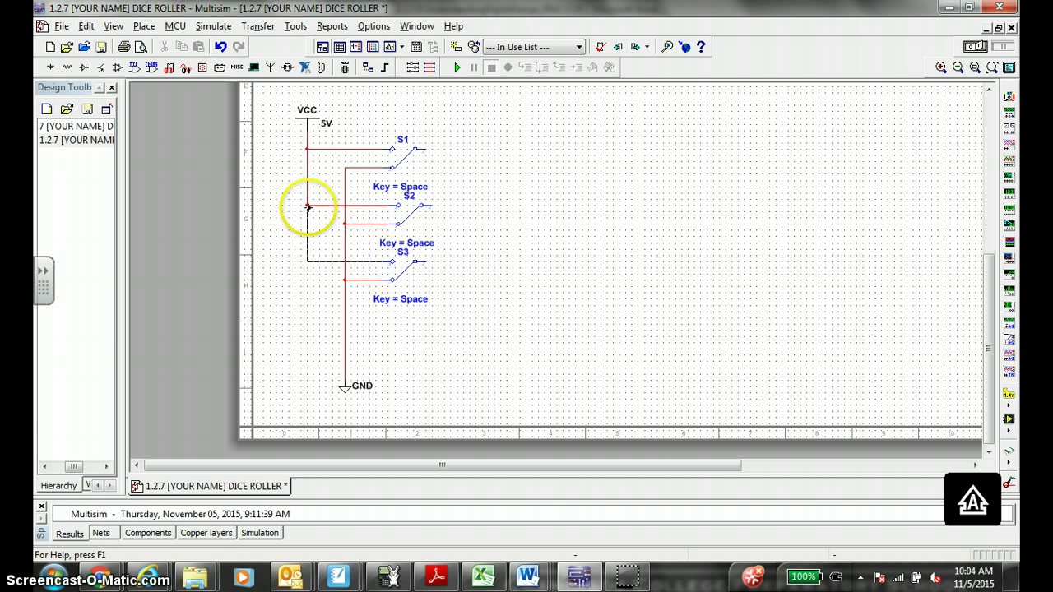
left_click(306, 205)
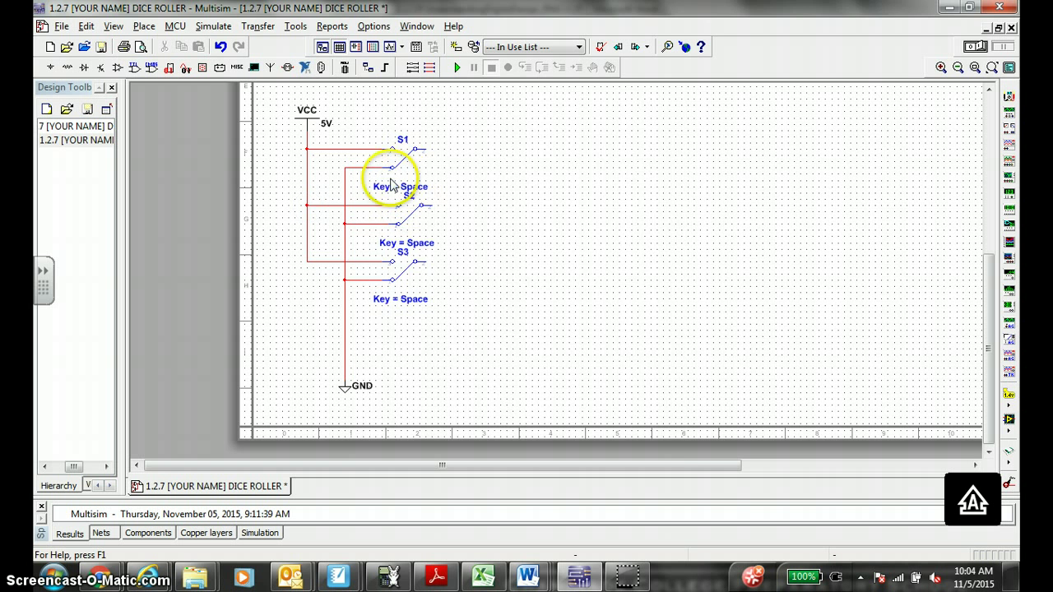
Step: Look through a switch's Display, Label, Pins and User fields settings without changing anything
double_click(390, 189)
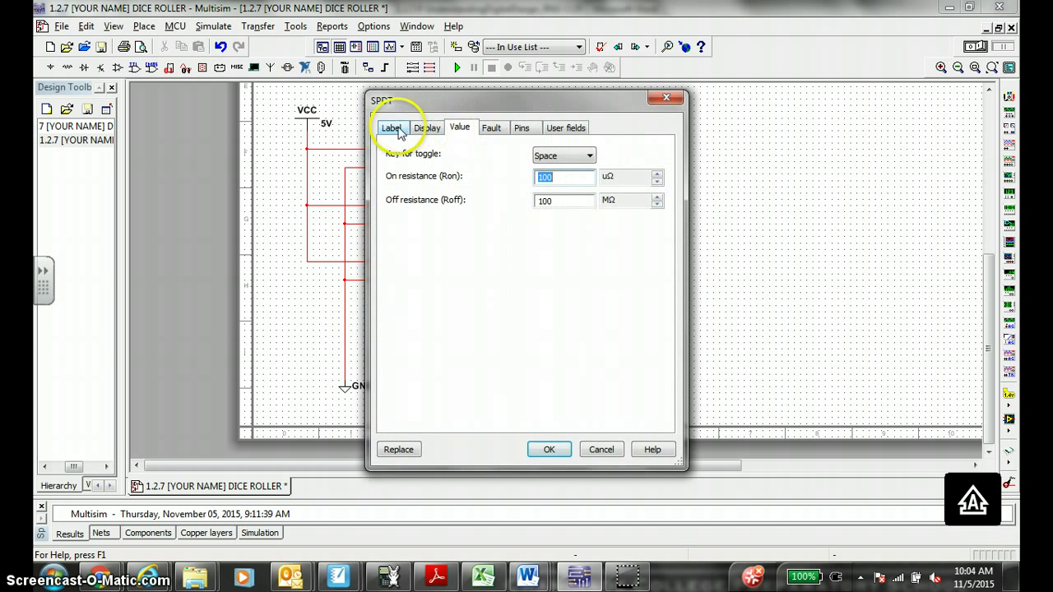
left_click(434, 132)
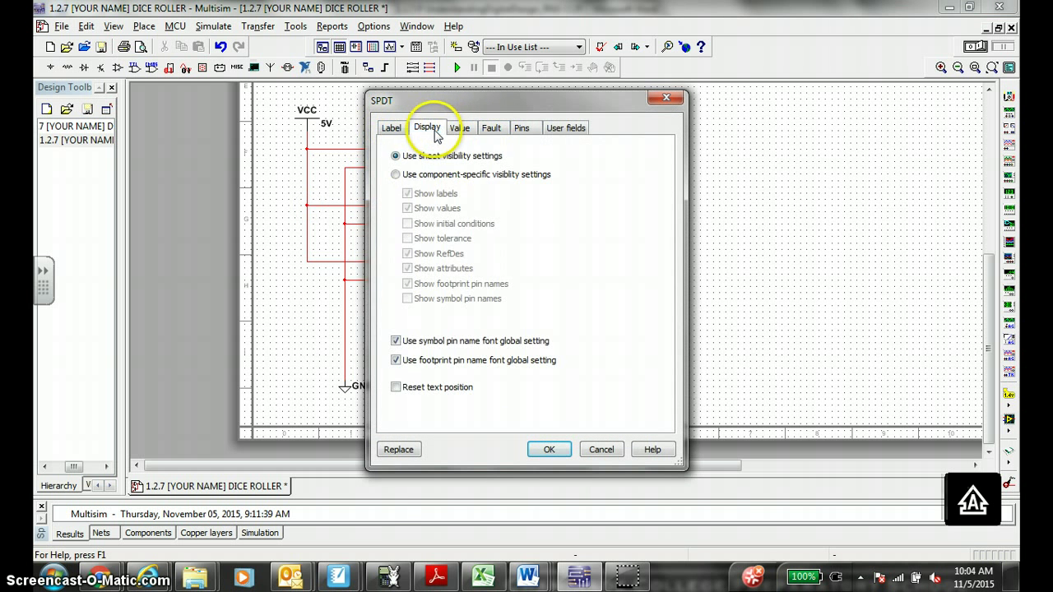
left_click(393, 130)
left_click(527, 128)
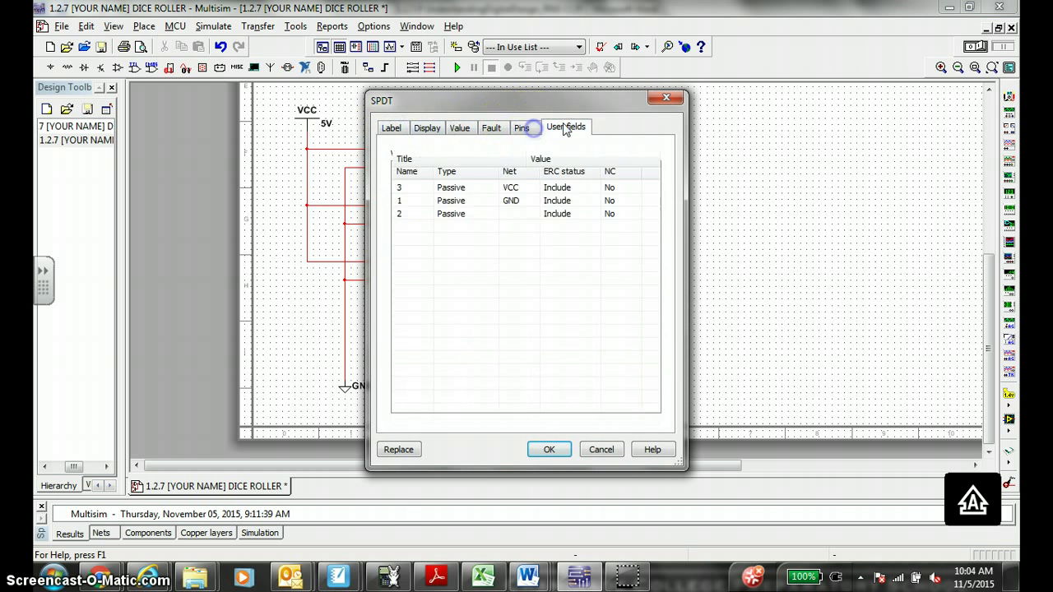
left_click(566, 128)
key("Return")
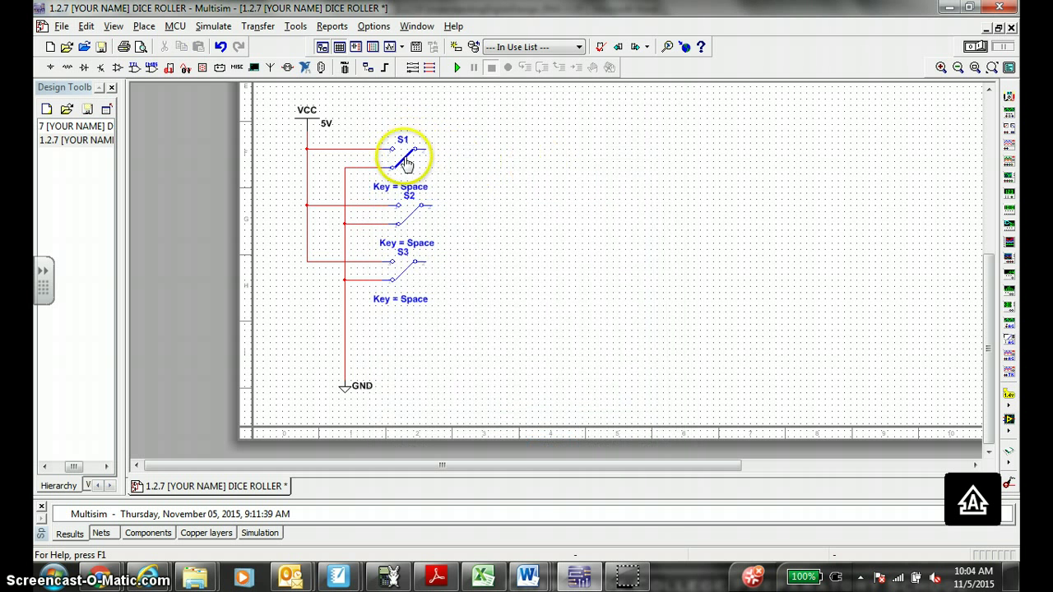
Step: Set the toggle key of S1 to A, S2 to B and S3 to C
double_click(417, 187)
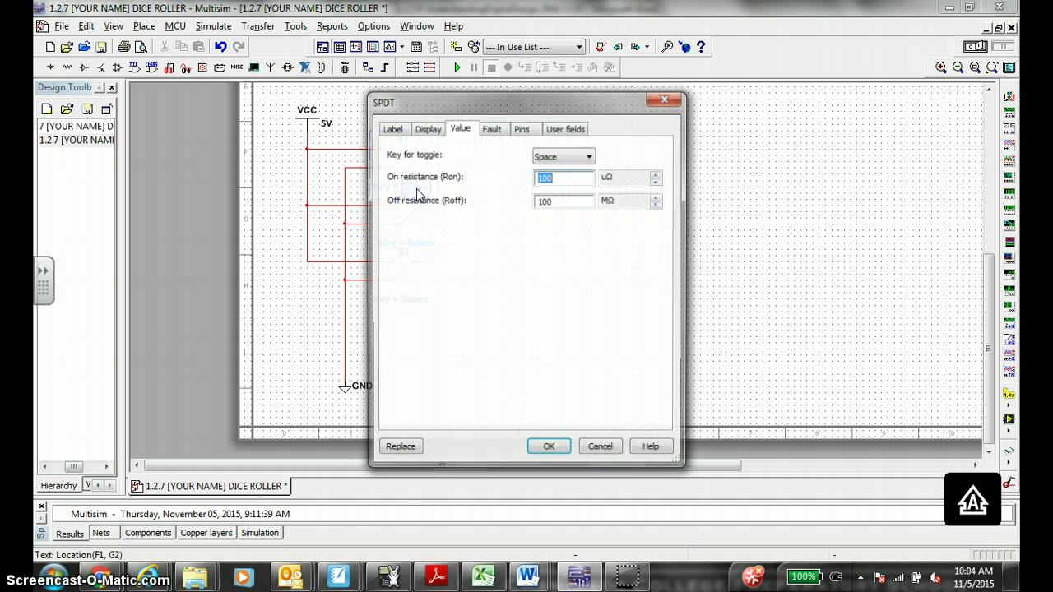
left_click(553, 158)
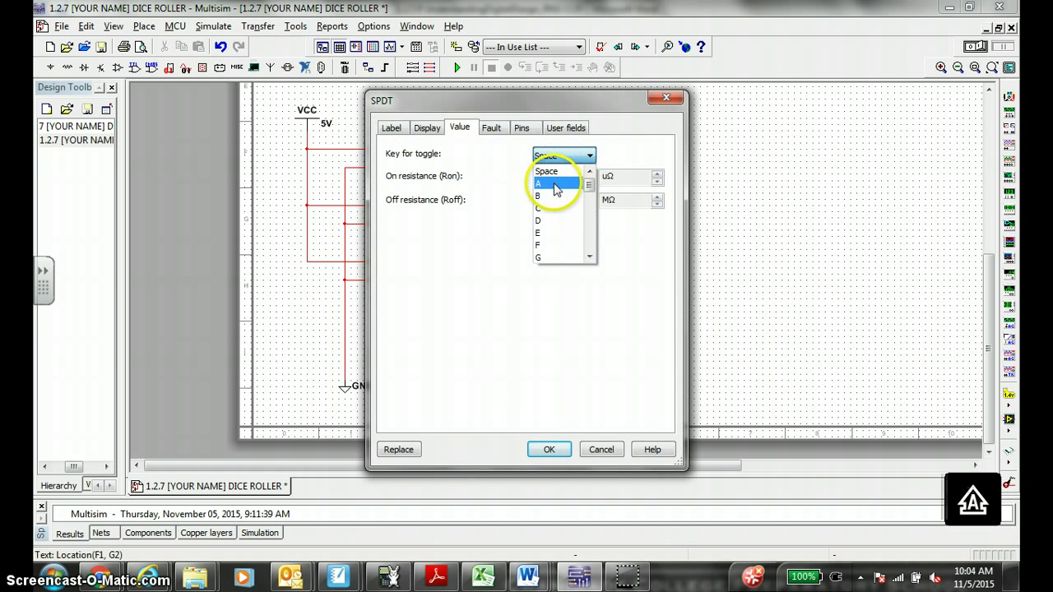
left_click(551, 183)
left_click(548, 449)
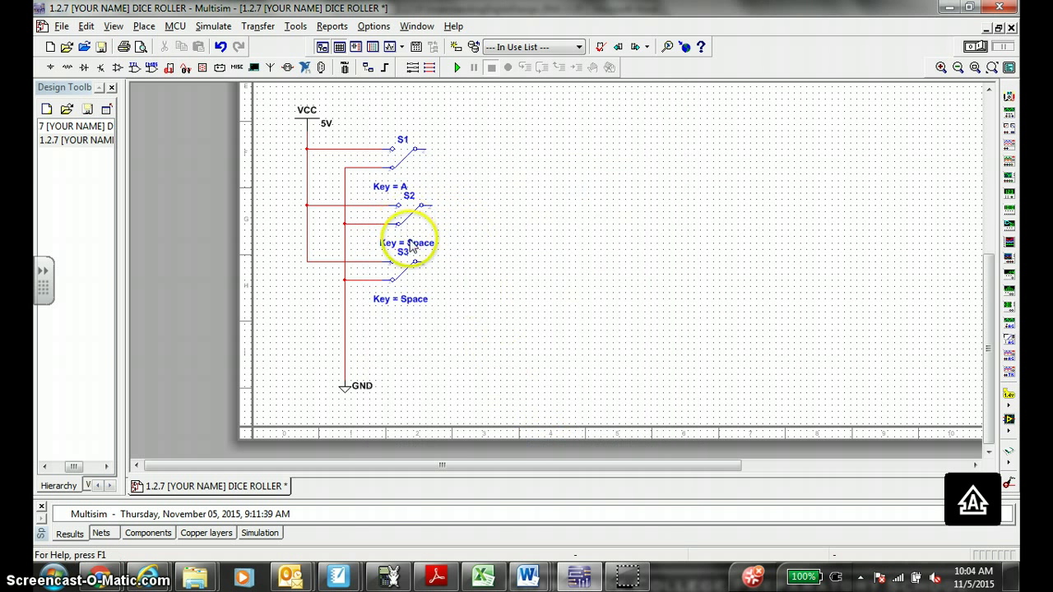
double_click(410, 210)
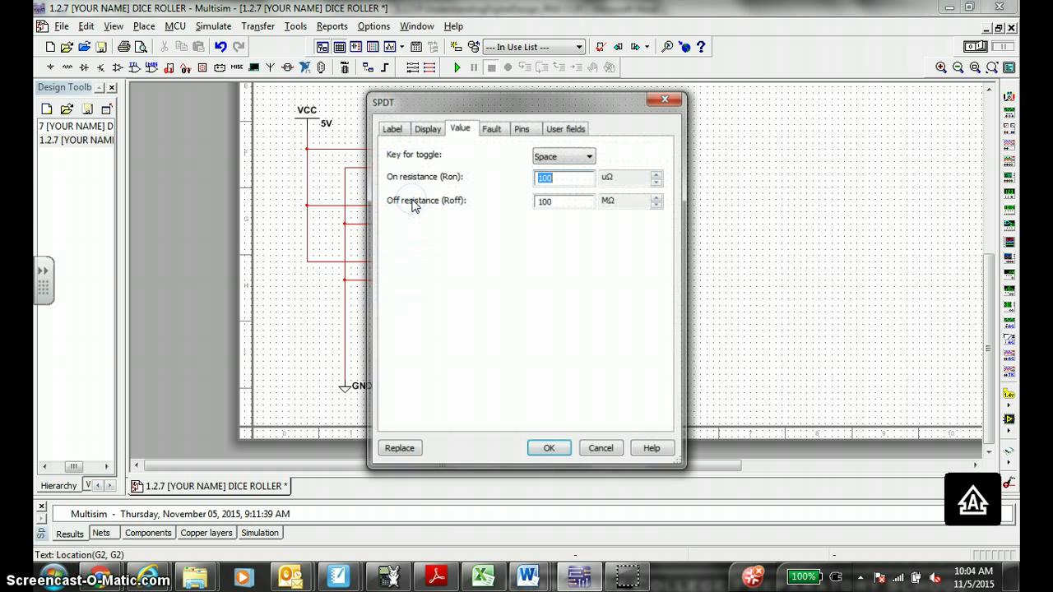
left_click(550, 156)
left_click(563, 155)
left_click(563, 155)
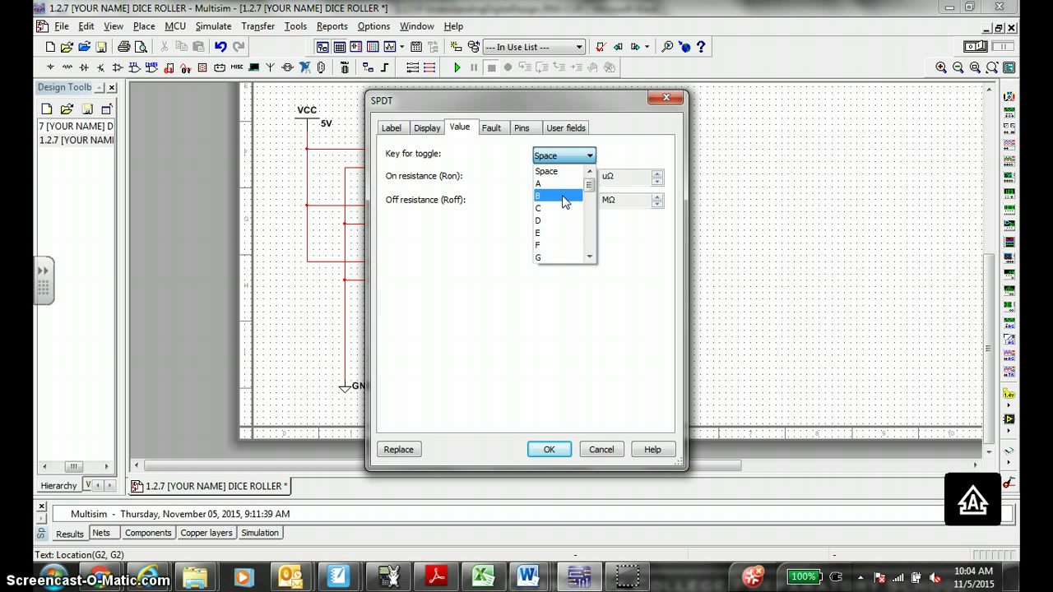
left_click(562, 196)
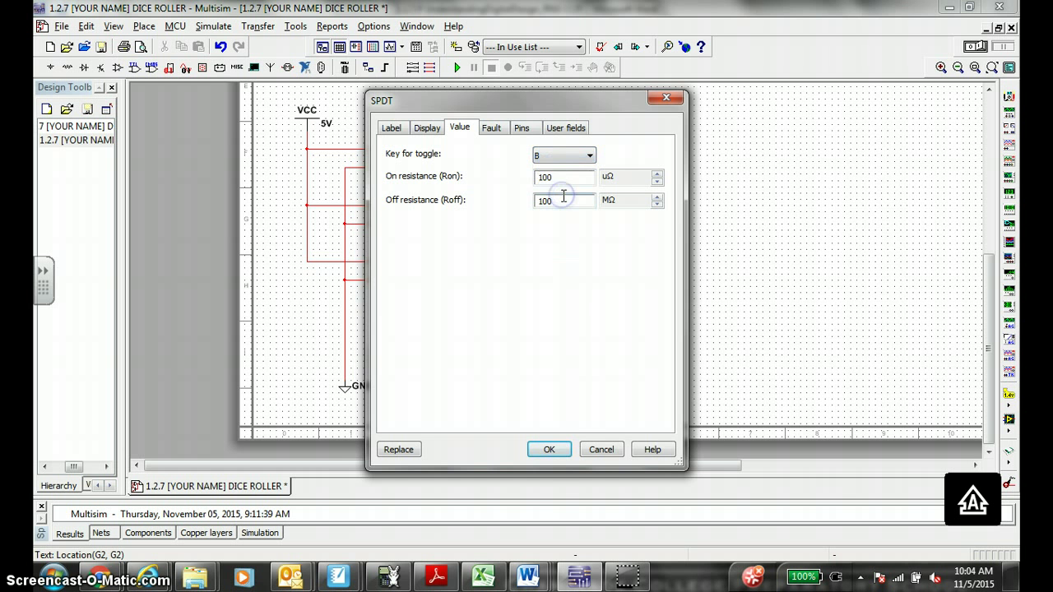
left_click(548, 449)
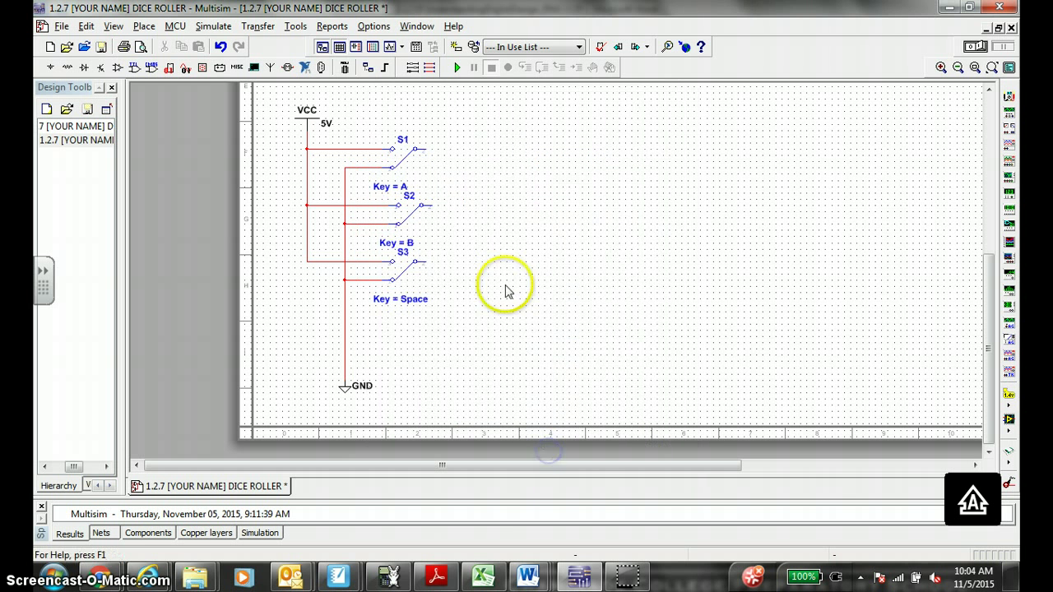
double_click(402, 270)
left_click(562, 156)
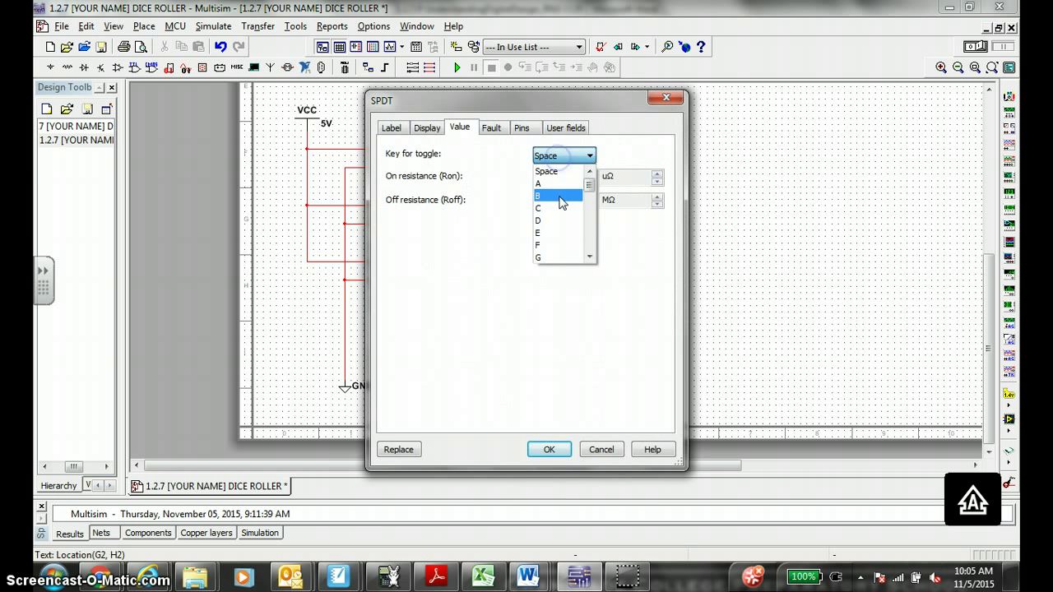
left_click(563, 207)
left_click(549, 449)
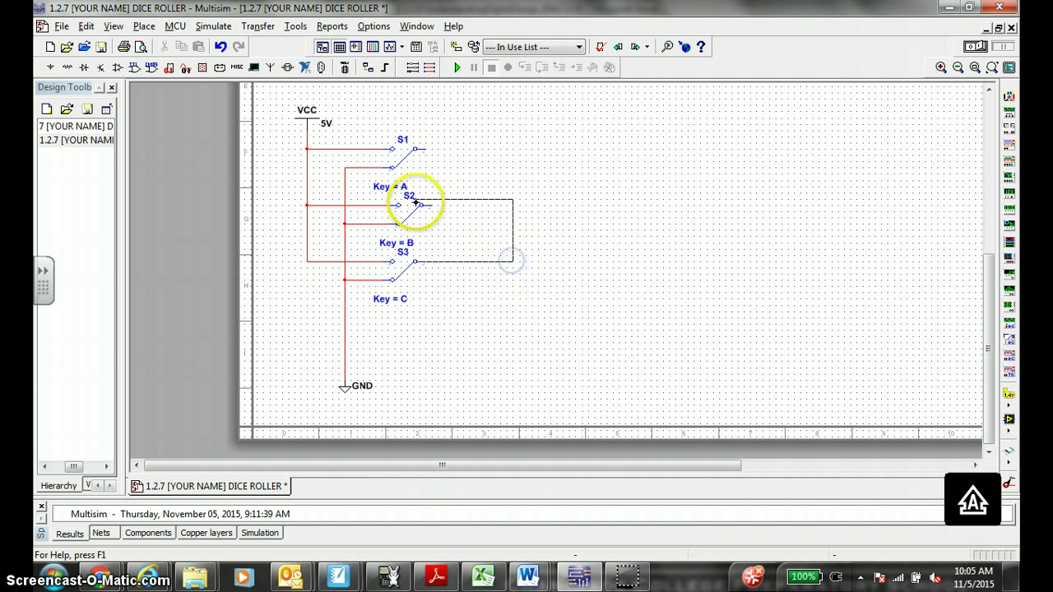
Step: Cancel the unfinished S2 wire and browse the Indicators group to the PROBE family
key("Escape")
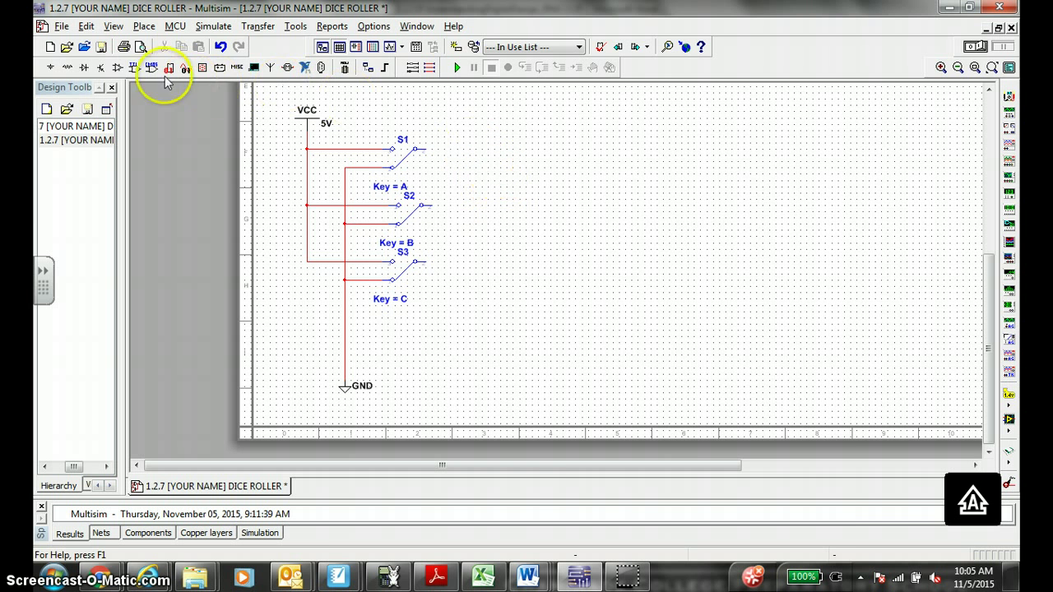
left_click(67, 67)
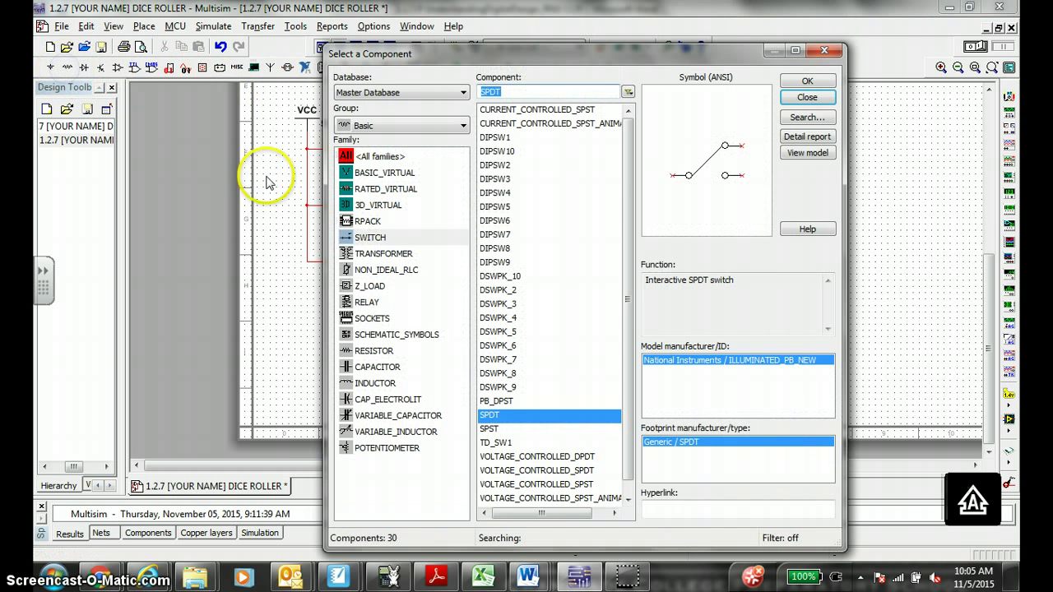
key("Escape")
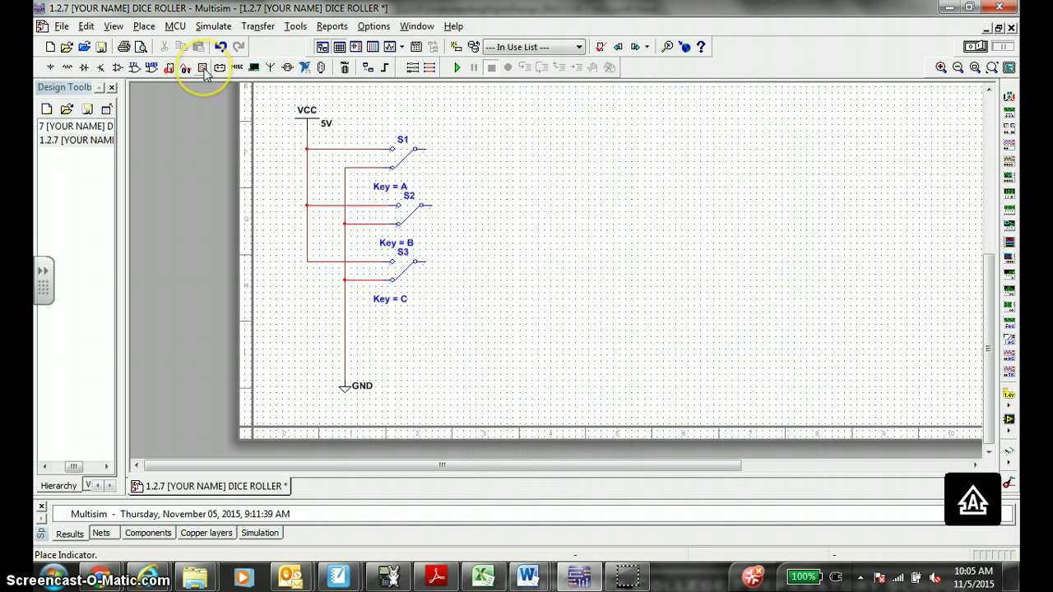
left_click(204, 69)
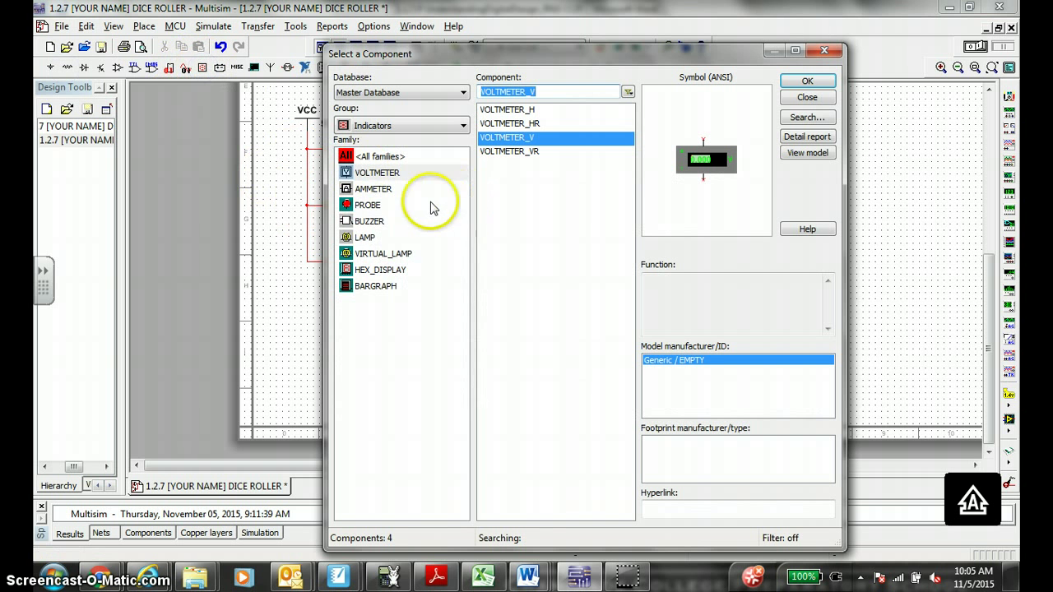
left_click(387, 205)
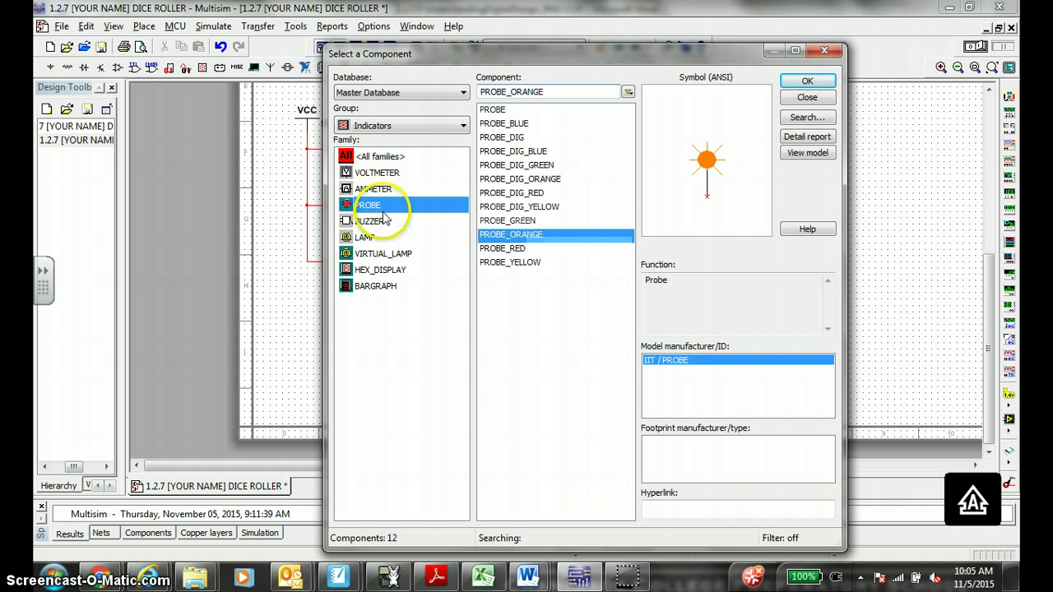
Step: Place three PROBE_ORANGE probes side by side along the top of the schematic
left_click_drag(749, 62, 528, 227)
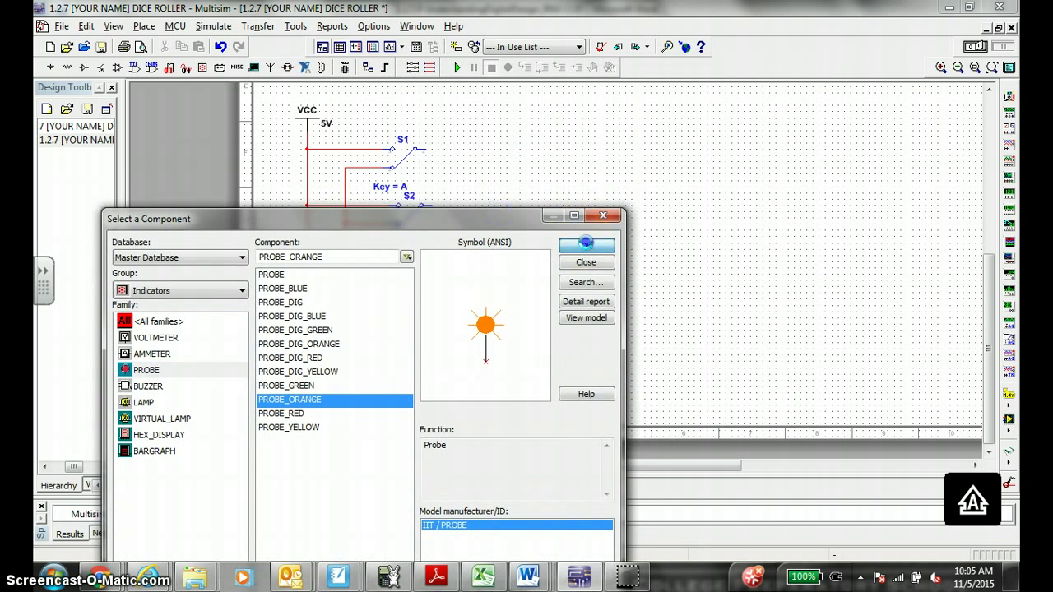
left_click(578, 245)
left_click(533, 121)
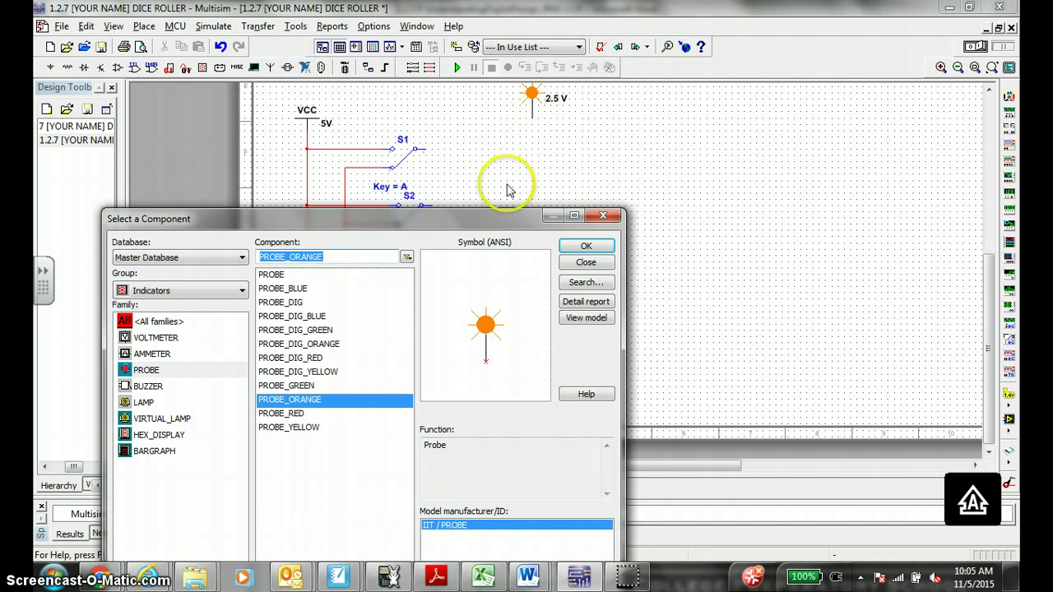
left_click(598, 246)
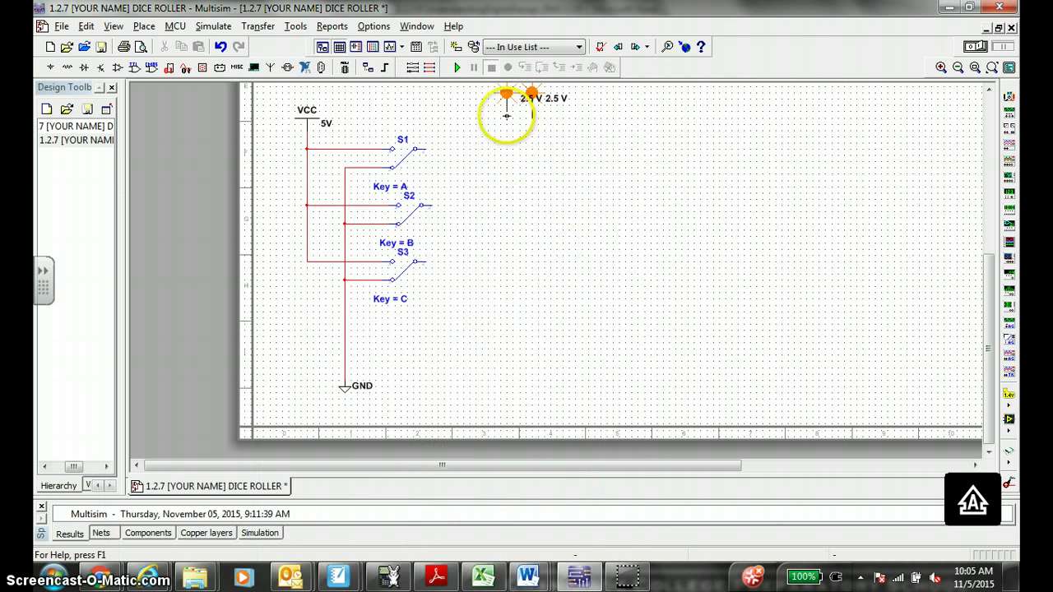
left_click(507, 115)
left_click(594, 244)
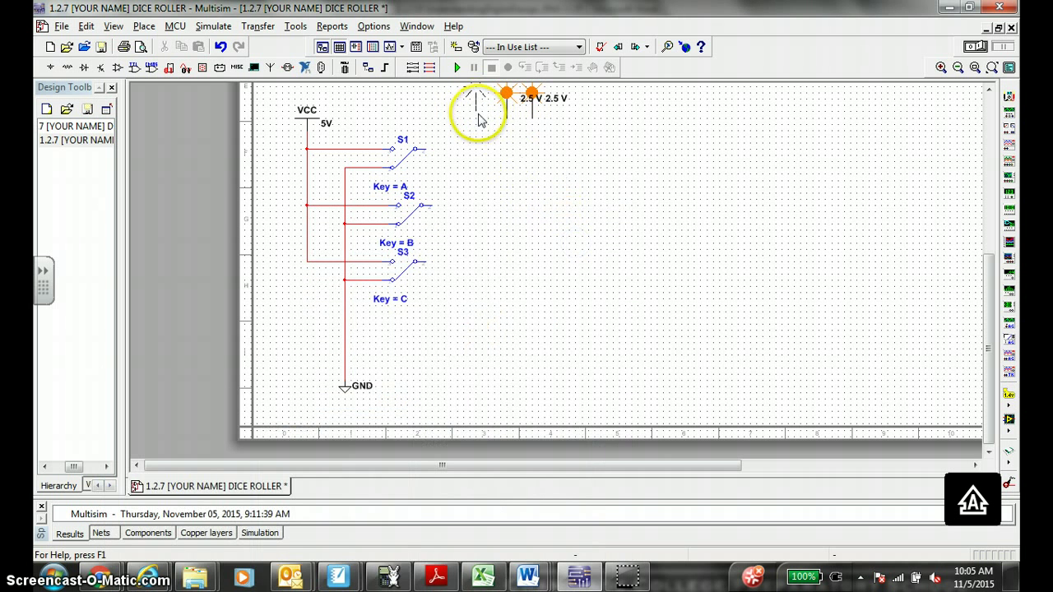
left_click(481, 119)
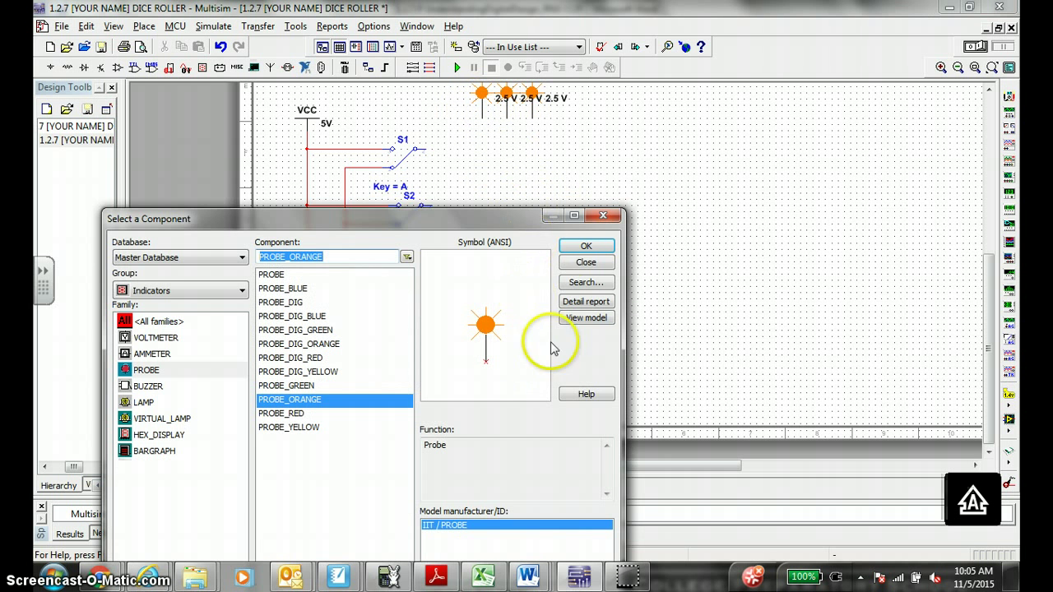
left_click(583, 265)
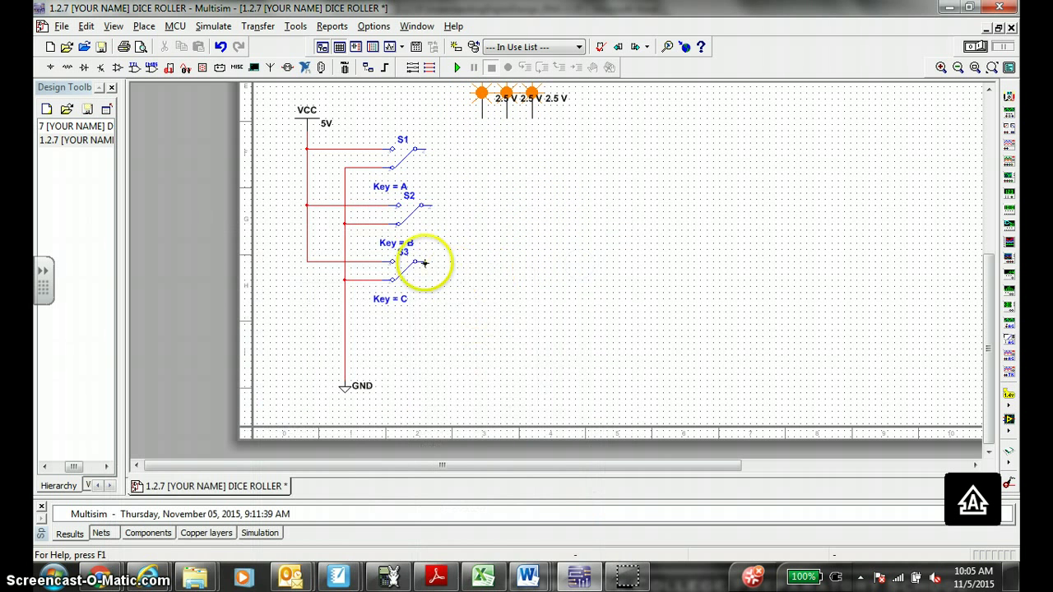
Step: Wire switch S3 to probe X1, S2 to probe X2 and S1 to probe X3
left_click(425, 262)
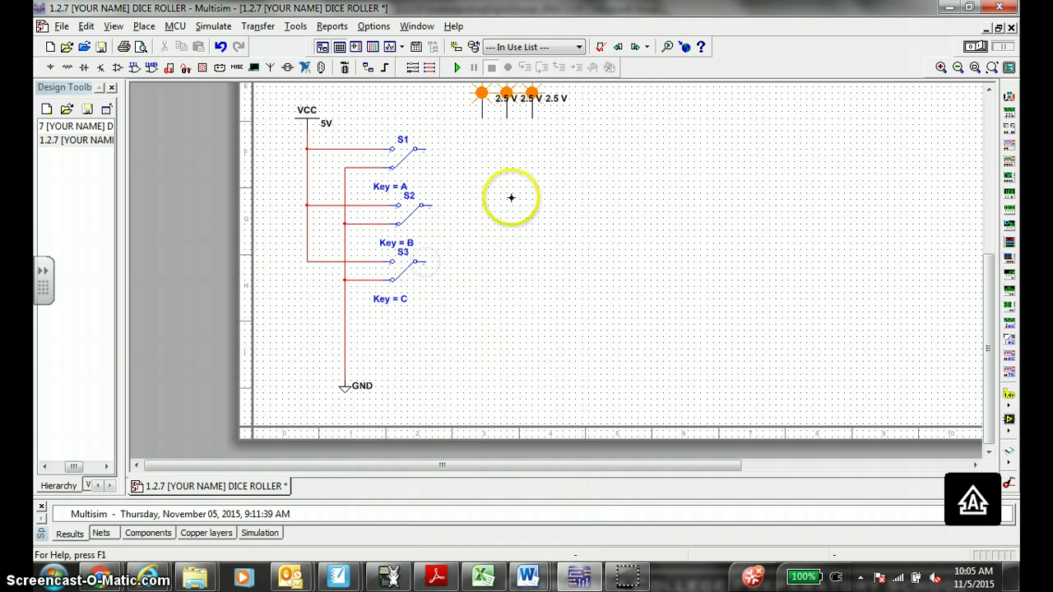
left_click(533, 117)
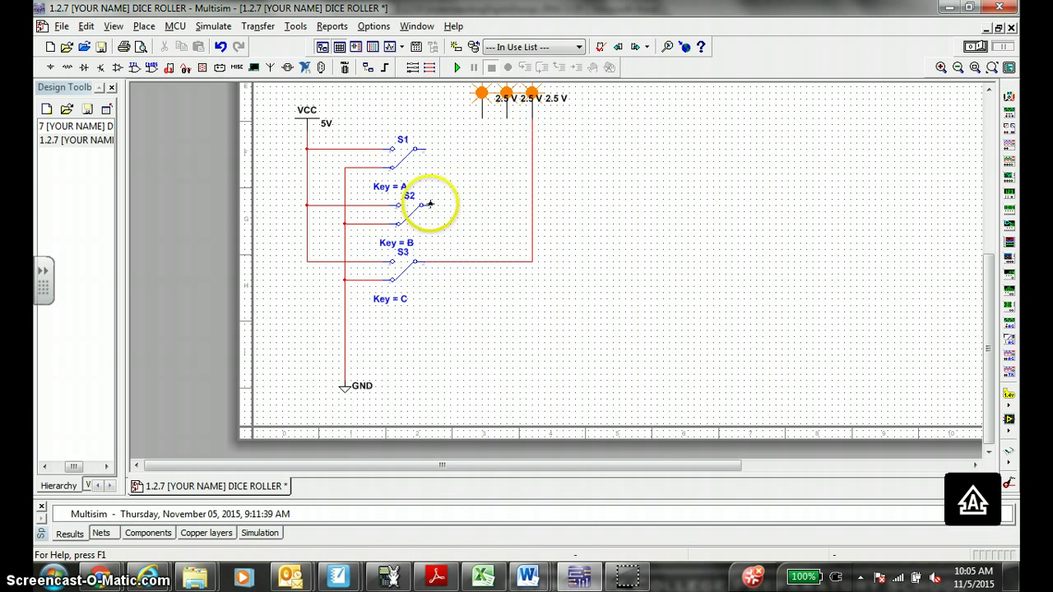
left_click(429, 204)
left_click(507, 113)
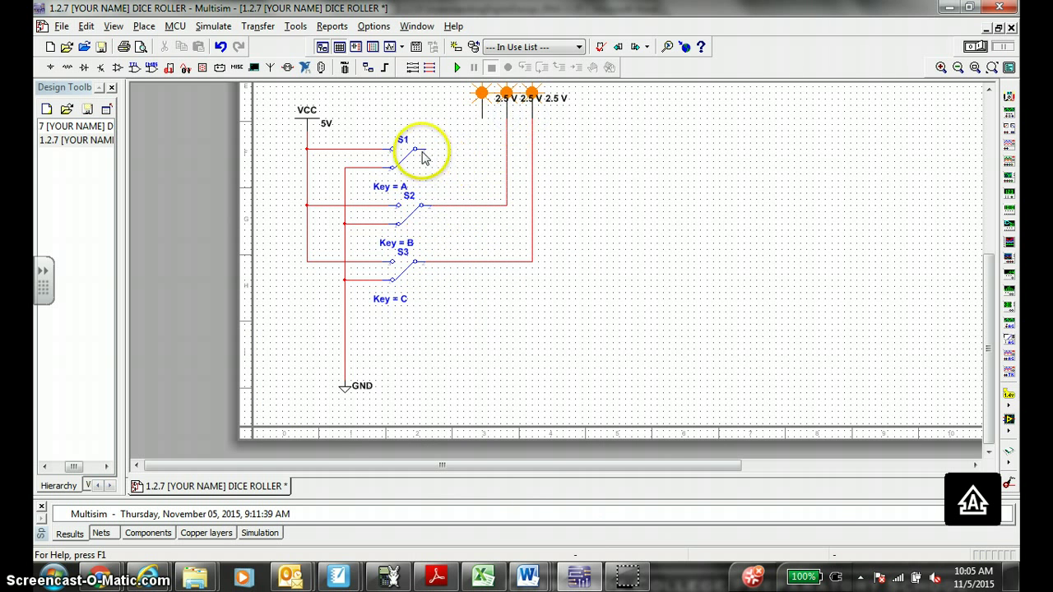
left_click(425, 150)
left_click(482, 115)
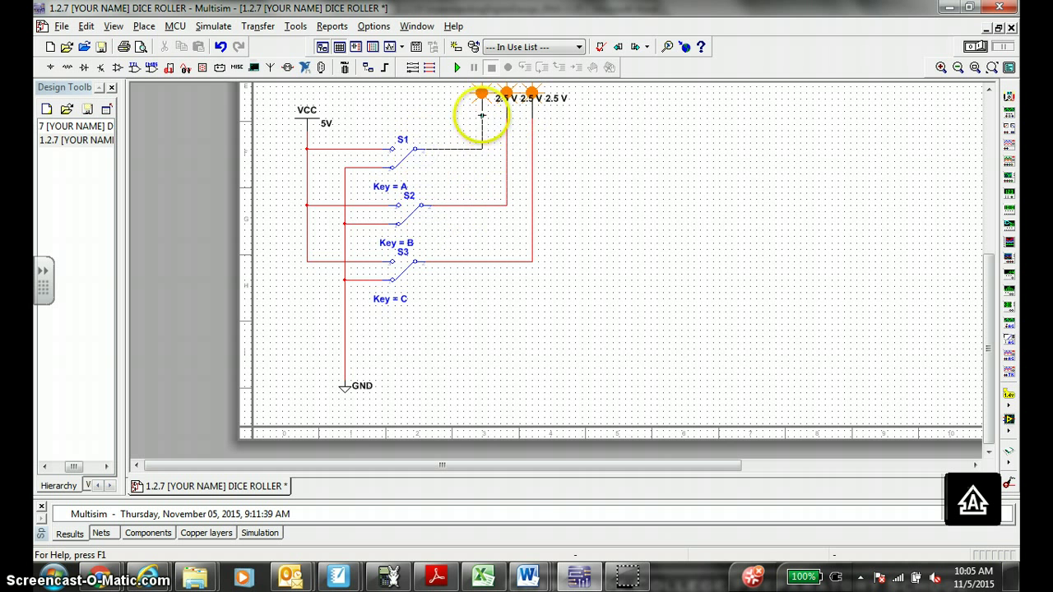
scroll(556, 214, "up", 3)
scroll(496, 228, "up", 2)
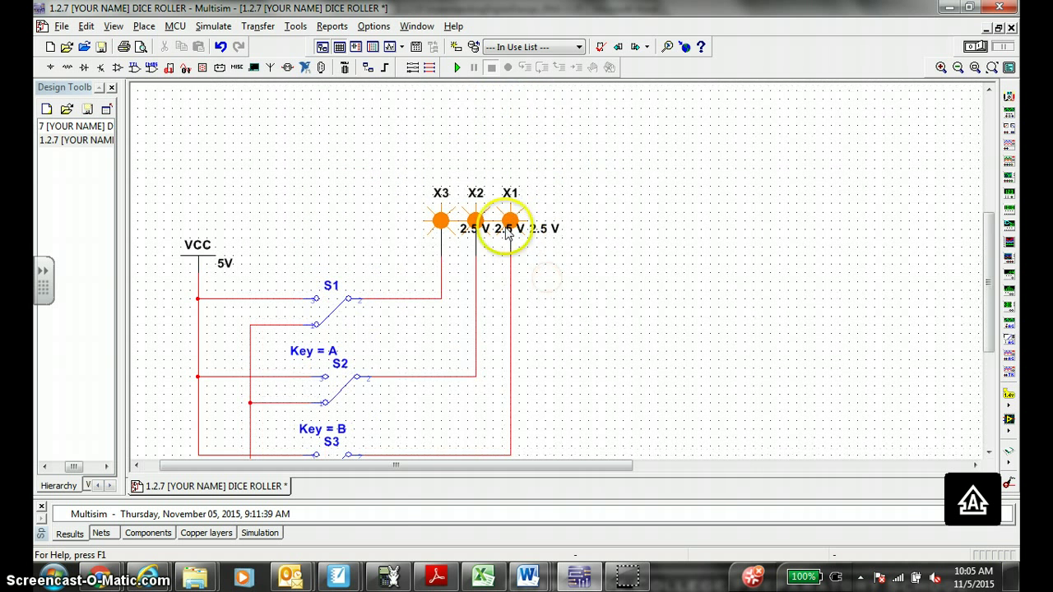
Step: Change probe X3's reference designator to 4
double_click(443, 199)
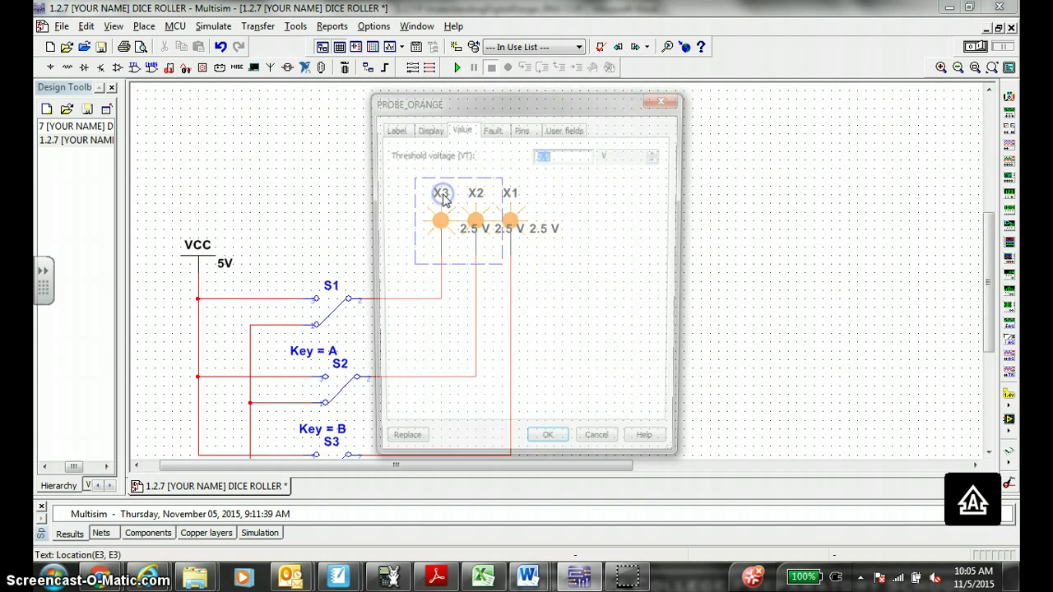
left_click(391, 129)
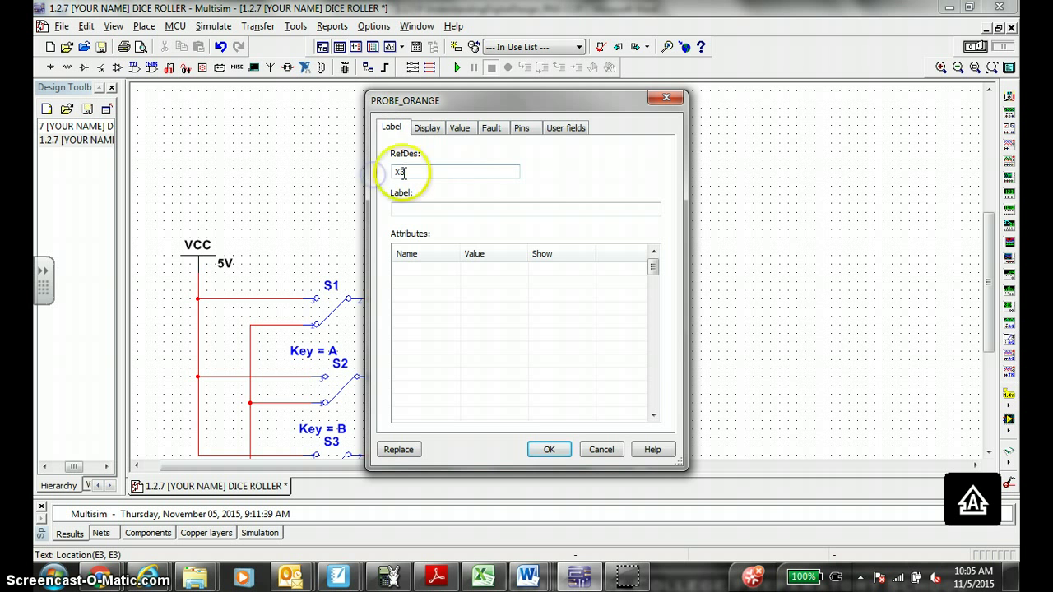
left_click_drag(403, 172, 386, 173)
type("4")
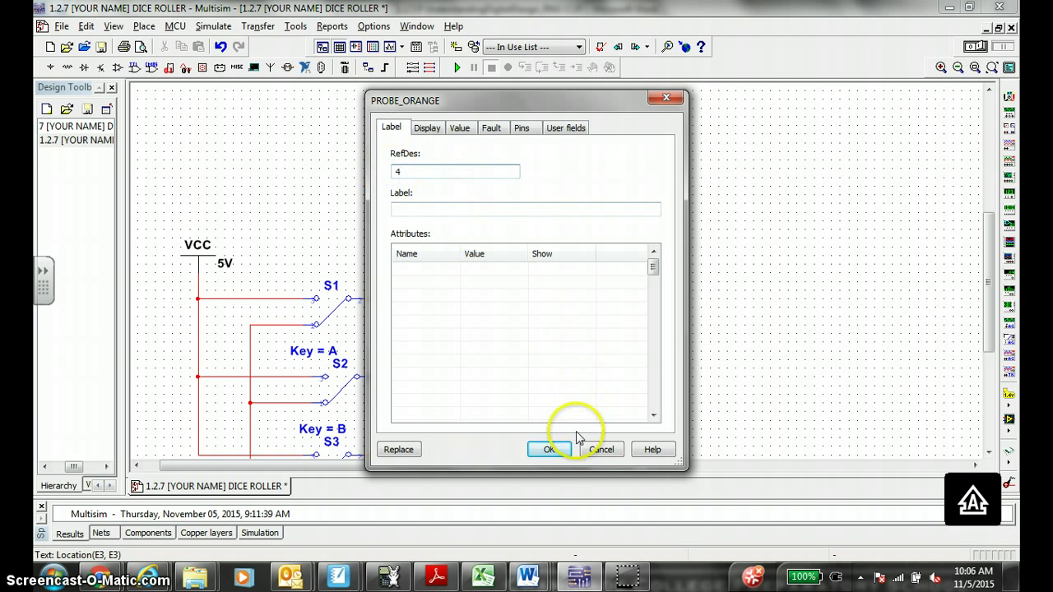
left_click(548, 449)
Step: Change probe X2's reference designator to 2
left_click(477, 193)
double_click(477, 193)
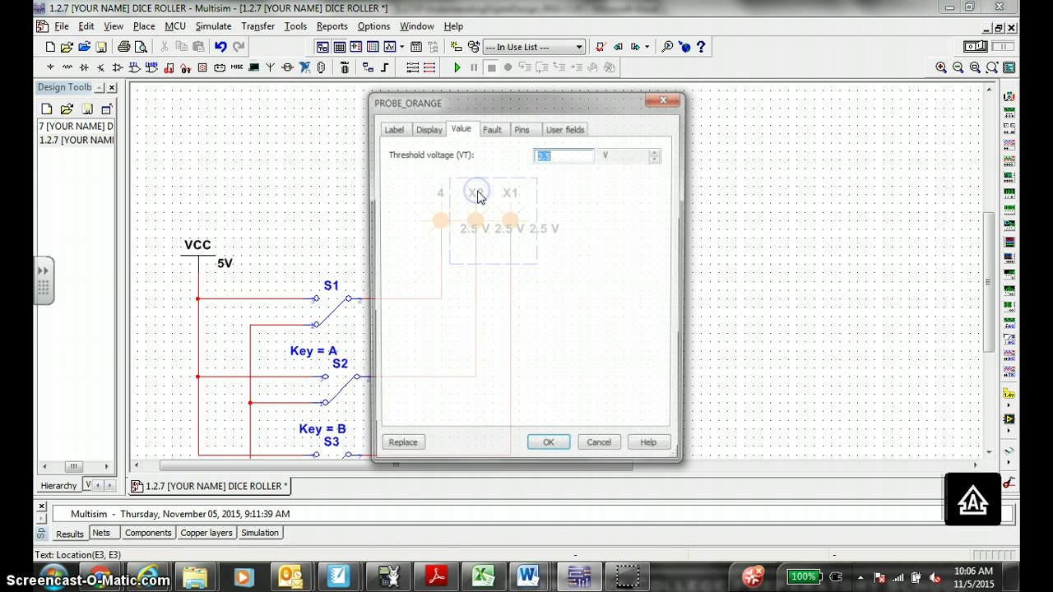
left_click(390, 128)
left_click_drag(458, 169, 393, 167)
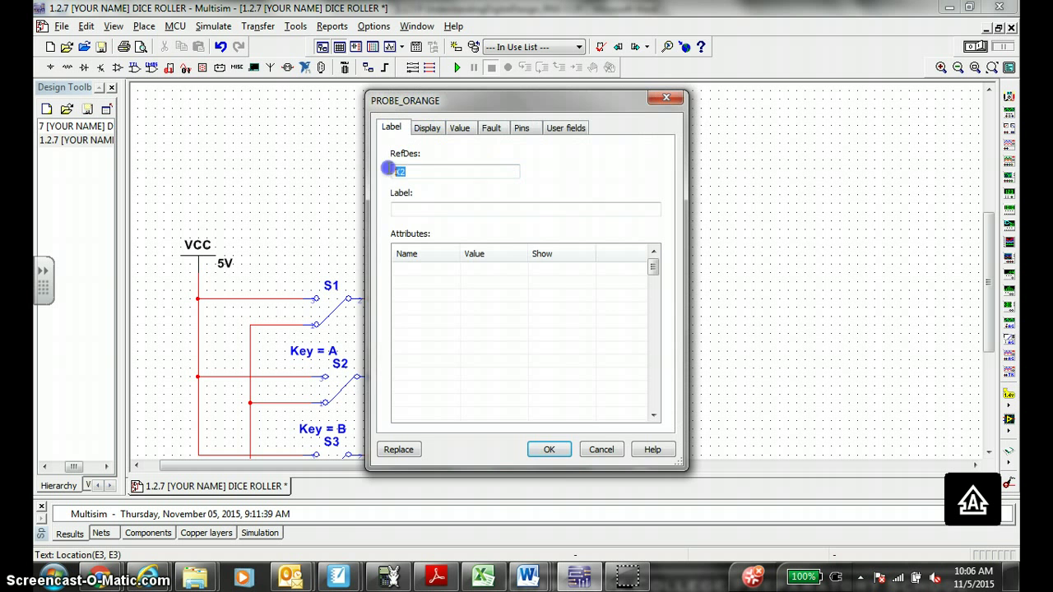
type("2")
left_click(549, 449)
Step: Change probe X1's reference designator to 1
left_click(510, 193)
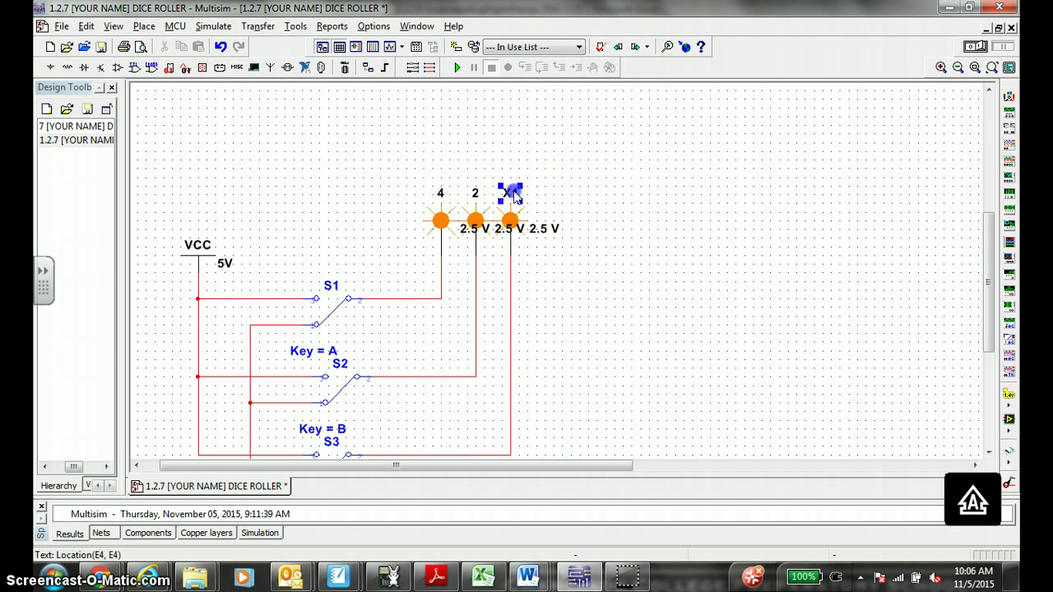
double_click(511, 194)
left_click(390, 128)
left_click_drag(473, 168, 376, 170)
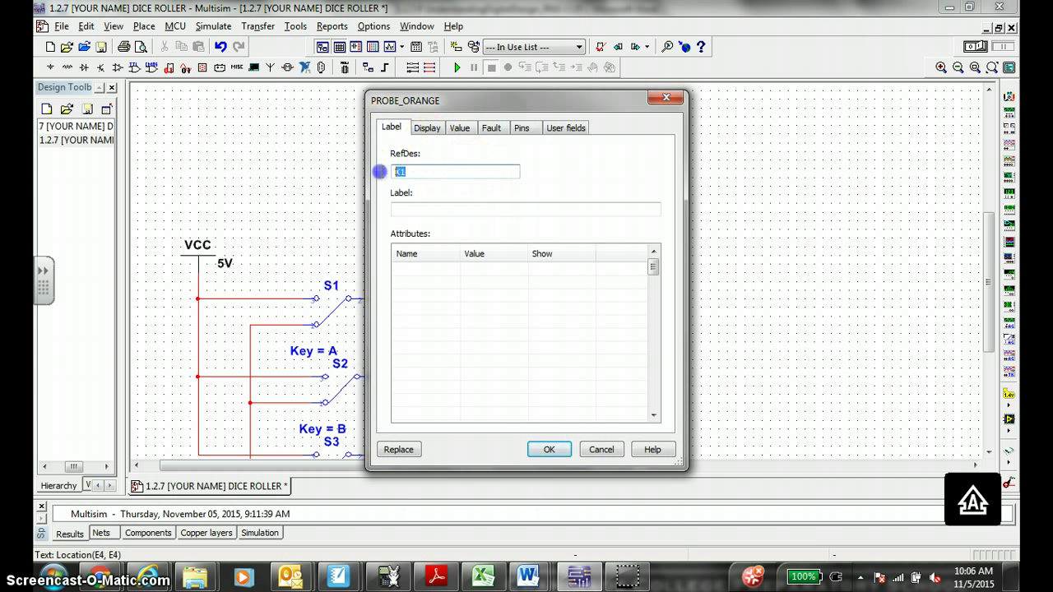
type("1")
left_click(543, 448)
Step: Search the TTL parts for 74LS32 and select the 74LS32N OR gate
scroll(539, 354, "down", 2)
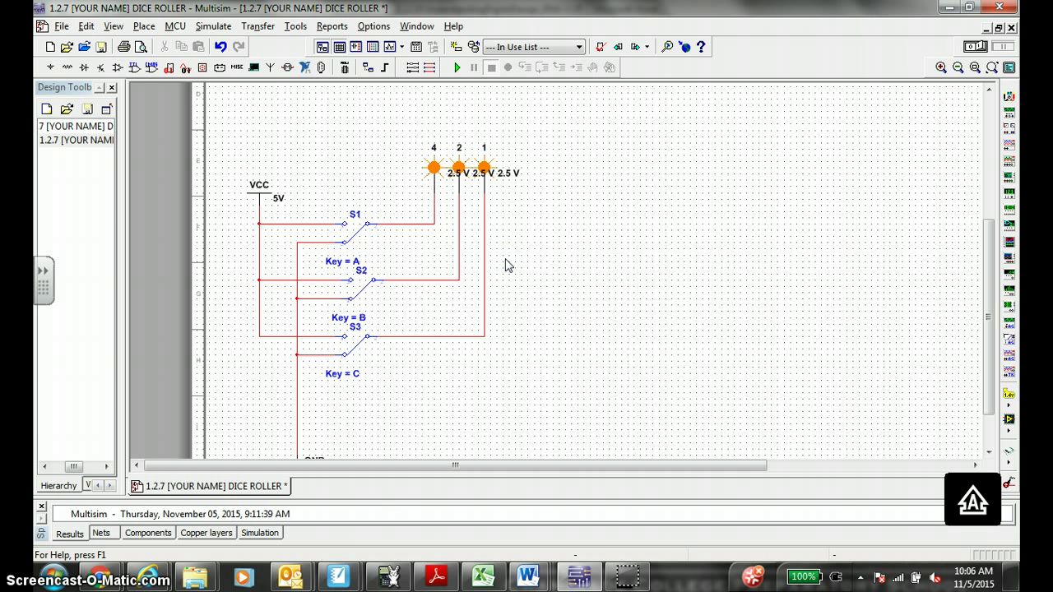
left_click(133, 72)
left_click(316, 257)
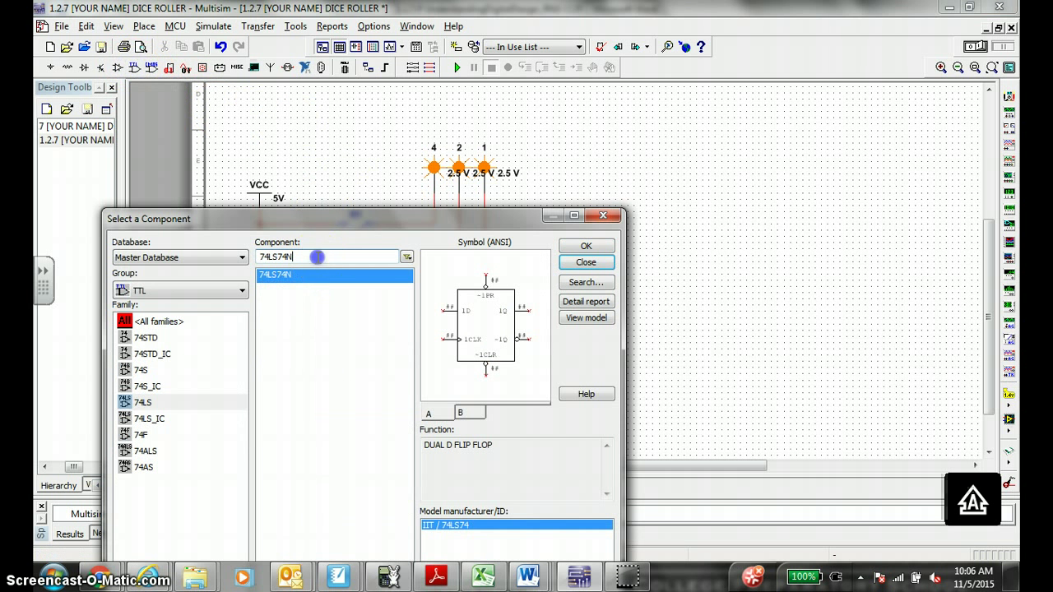
key("BackSpace")
key("BackSpace")
key("BackSpace")
type("32")
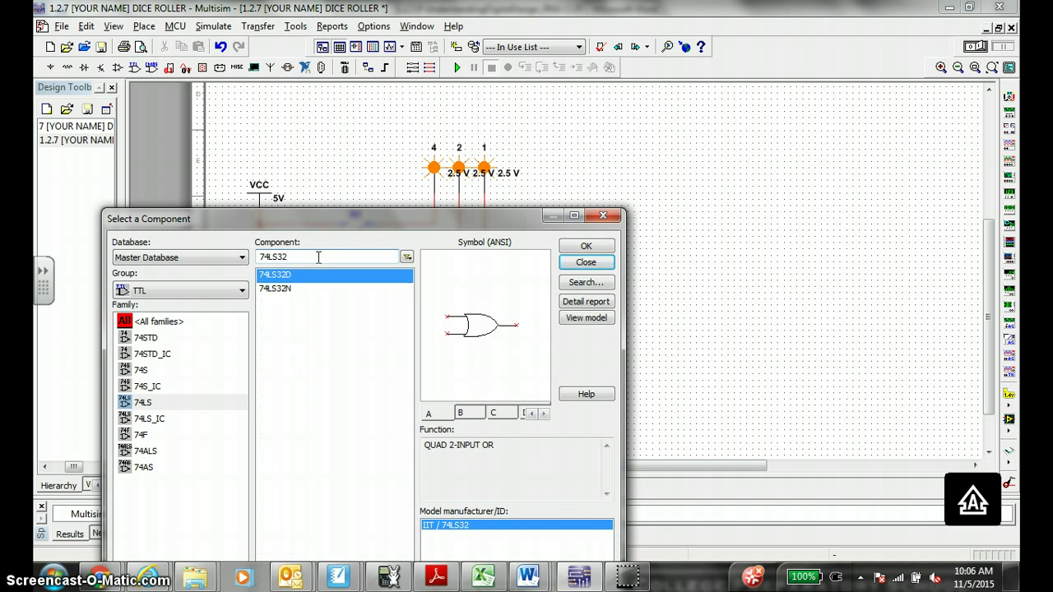
left_click(291, 289)
left_click(586, 246)
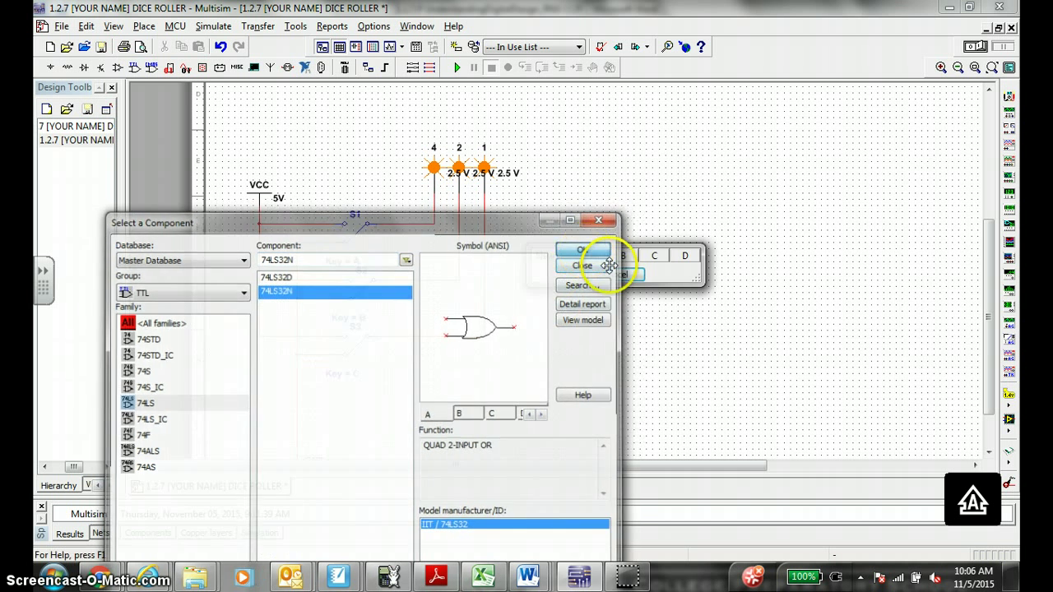
Step: Place section A as U1A right of the probes and section B as U1B below it
left_click(599, 255)
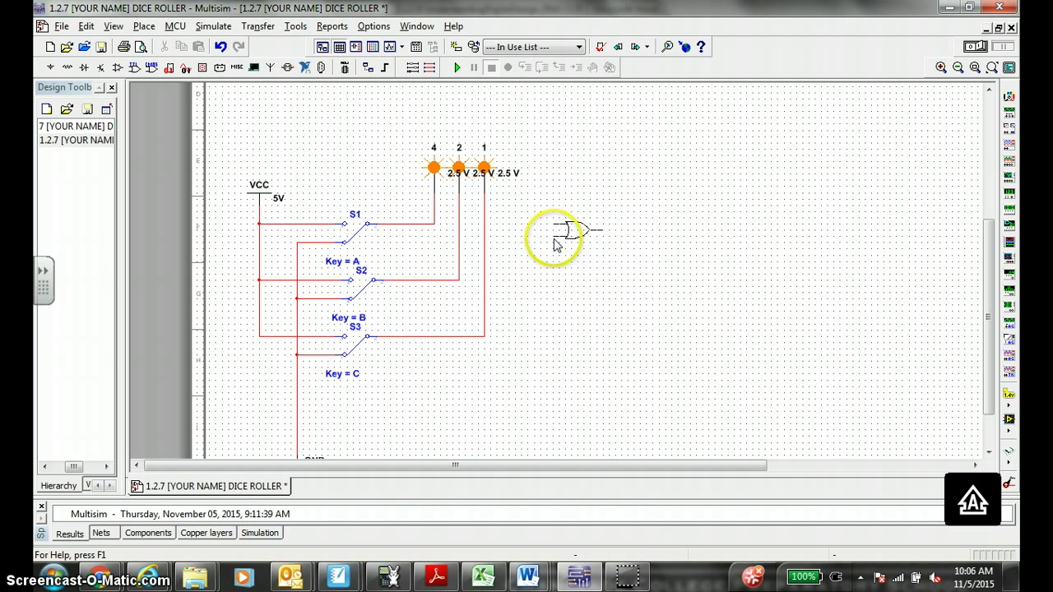
left_click(555, 247)
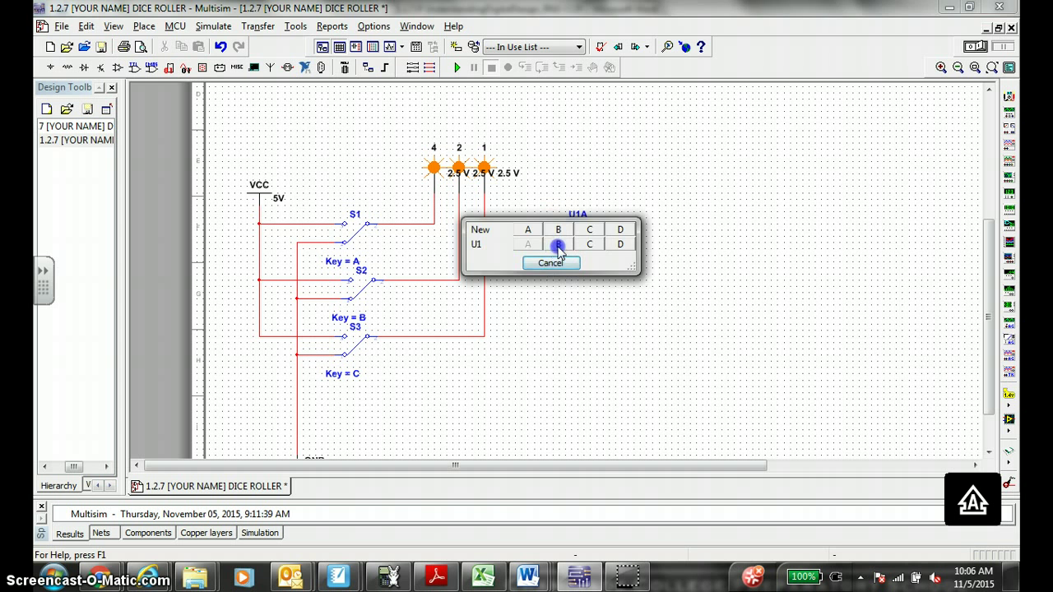
left_click(558, 246)
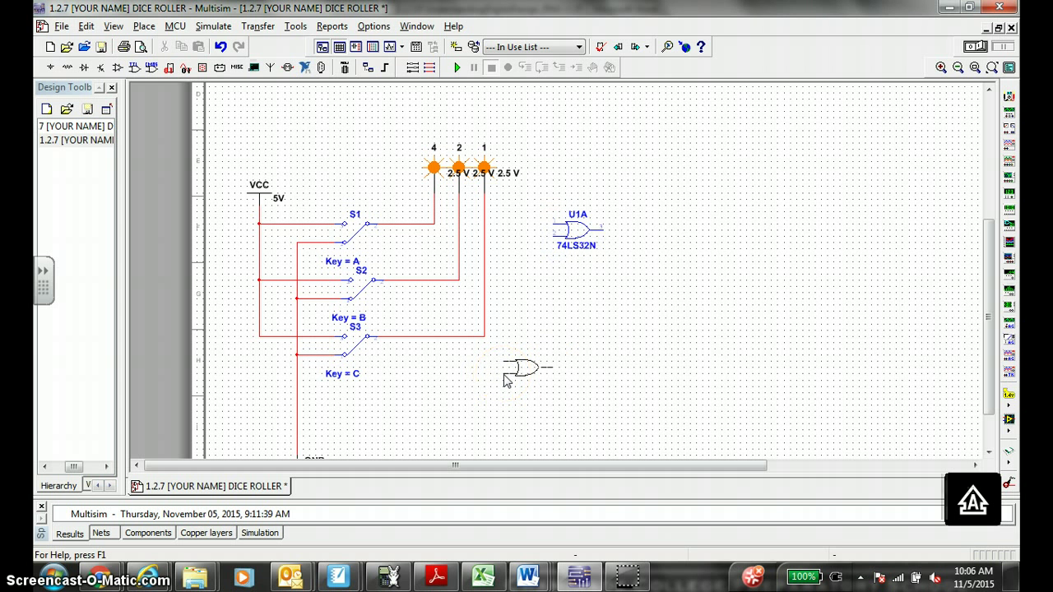
left_click_drag(504, 374, 485, 380)
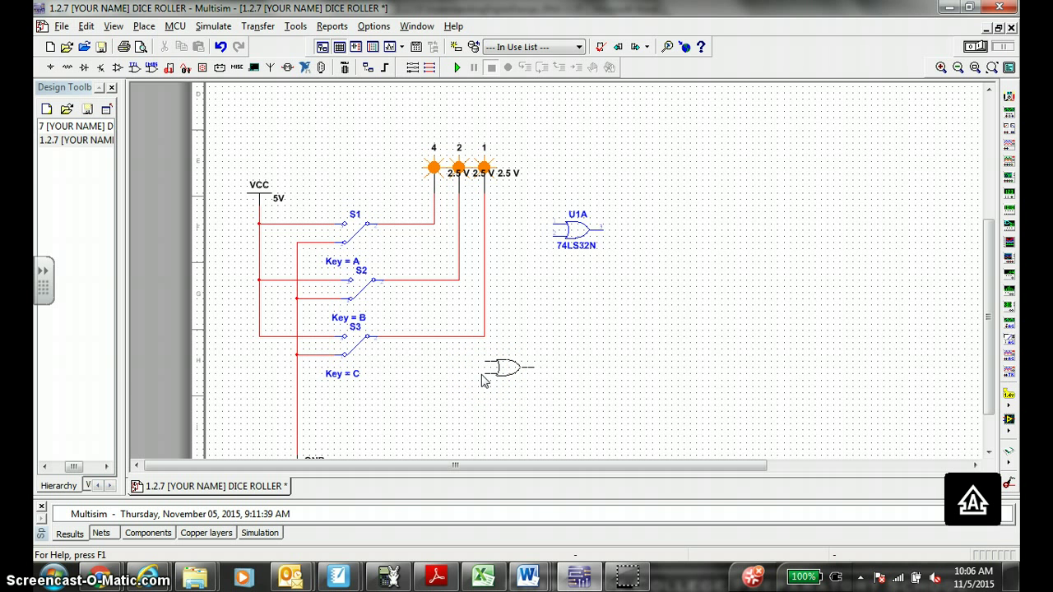
left_click(484, 379)
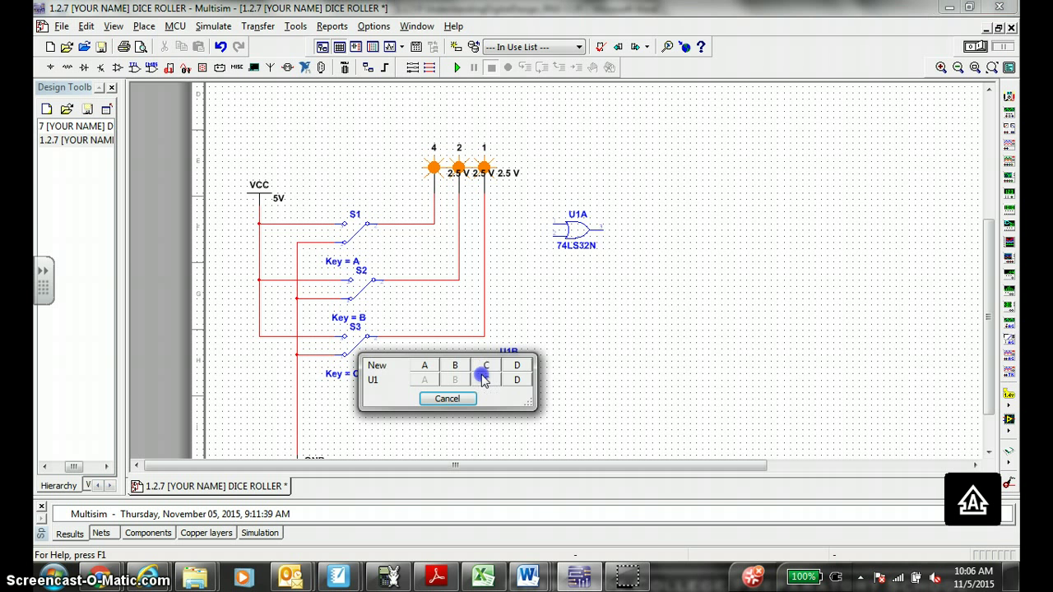
Step: Change the part search to 74LS08 and select the 74LS08D AND gate
left_click(484, 385)
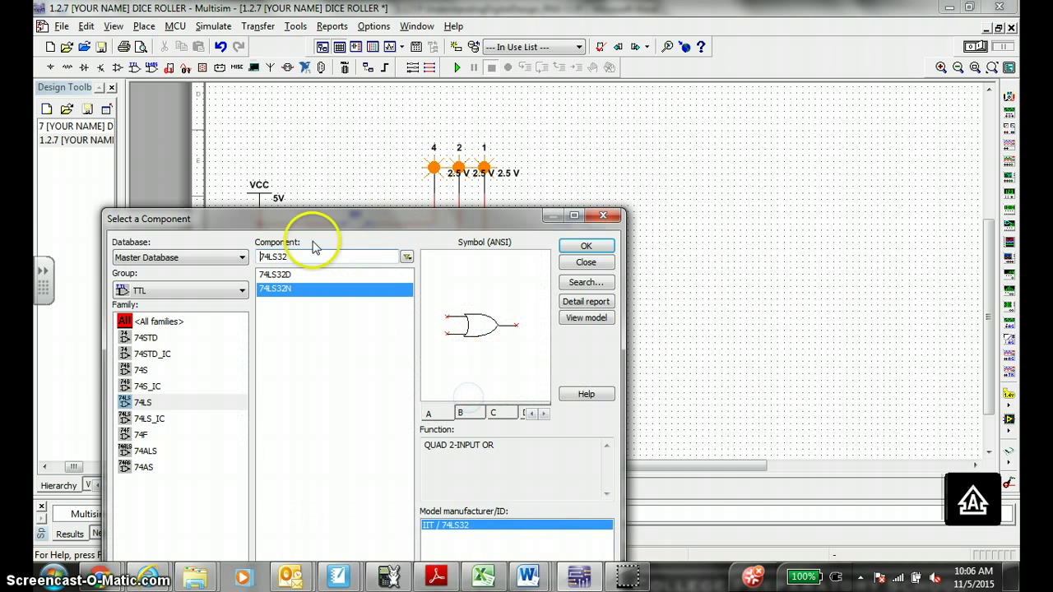
left_click(301, 257)
key("BackSpace")
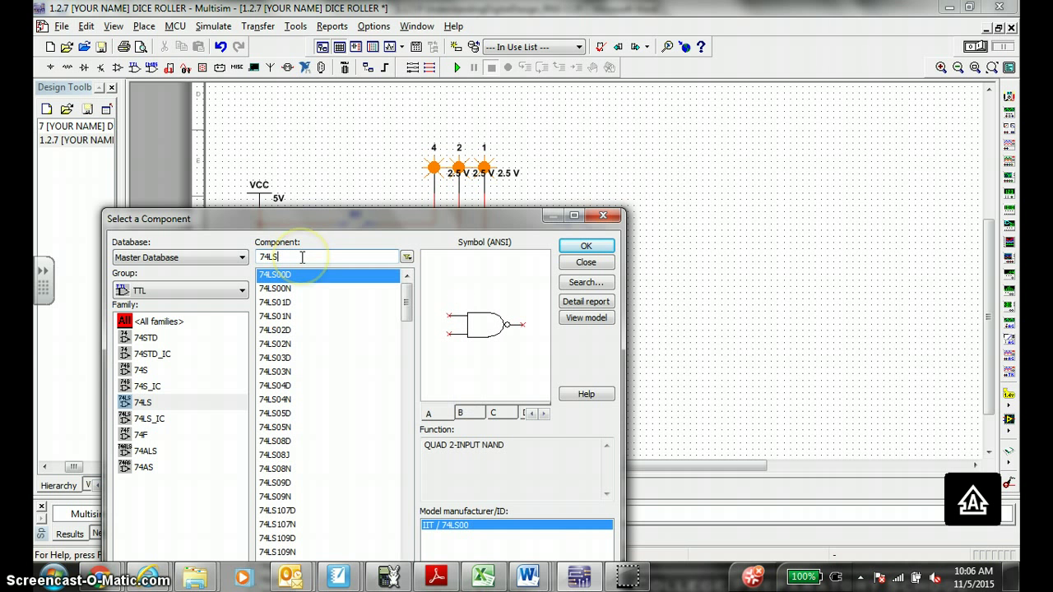
type("08")
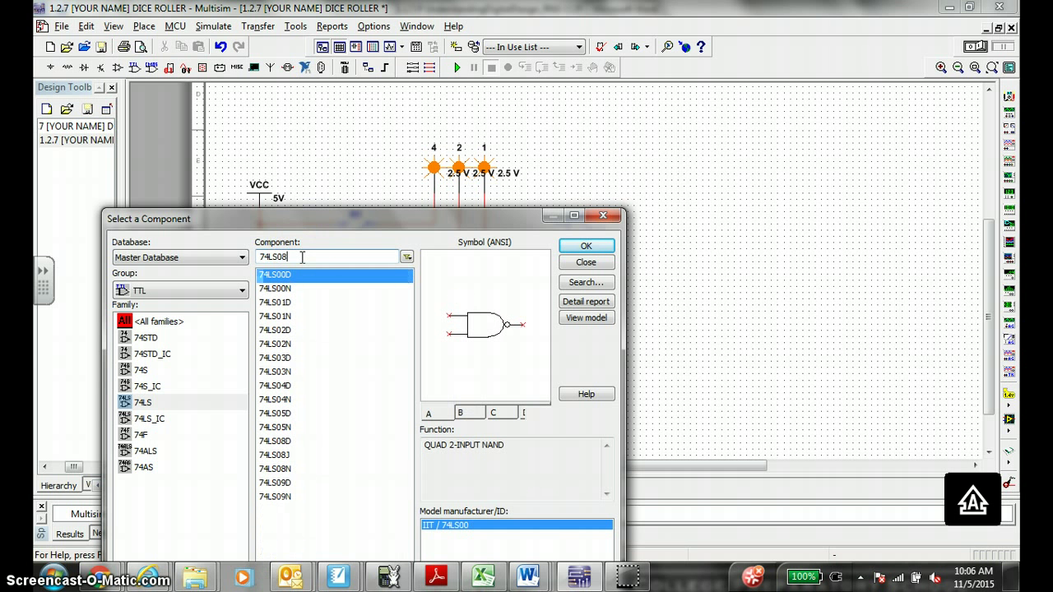
left_click(484, 458)
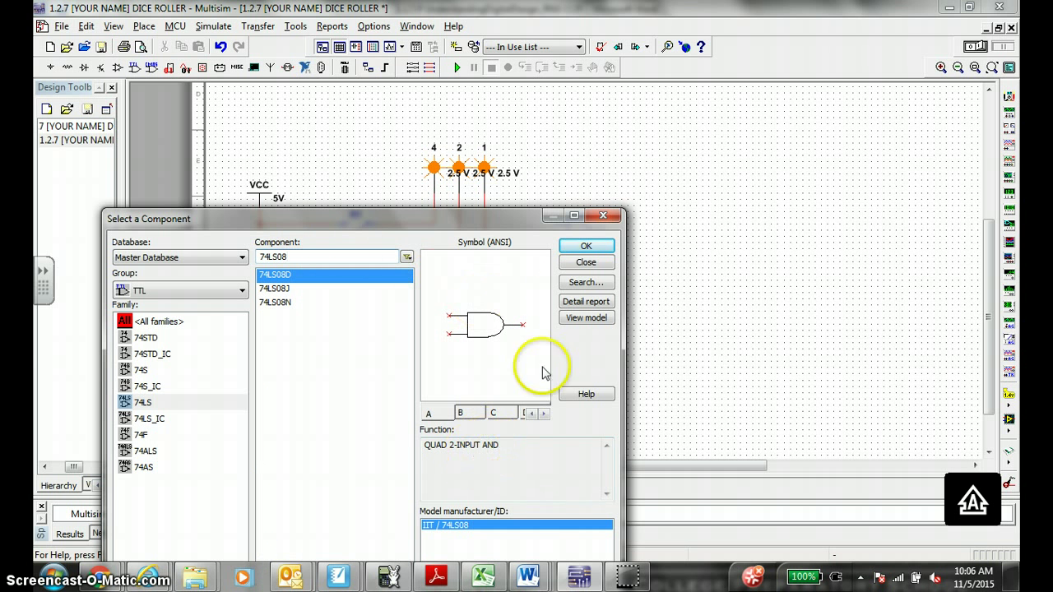
left_click(586, 245)
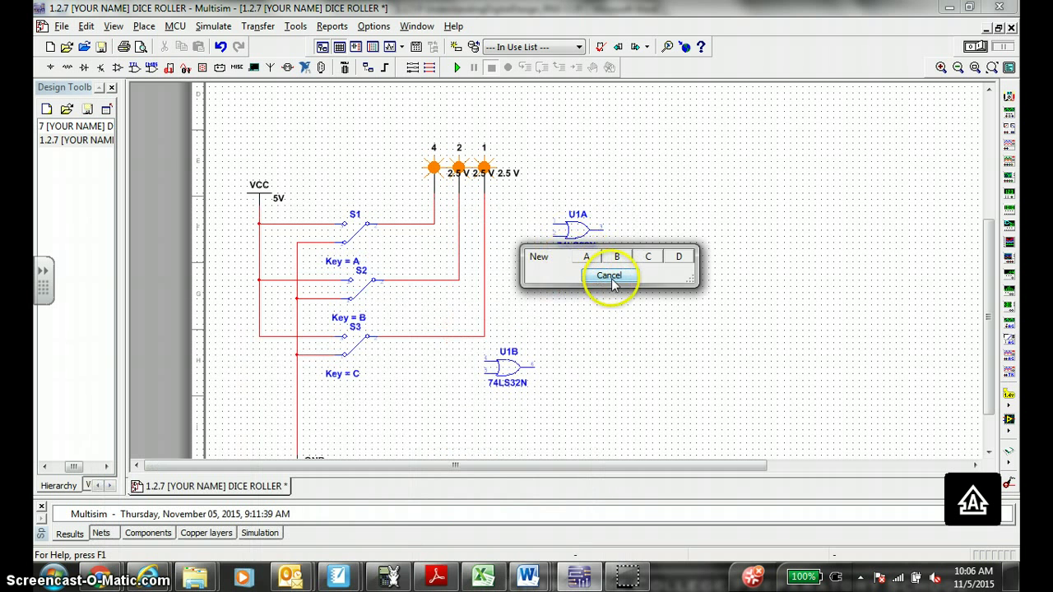
Step: Place AND gates U2A and U2B one above the other, then close the browser
left_click(586, 257)
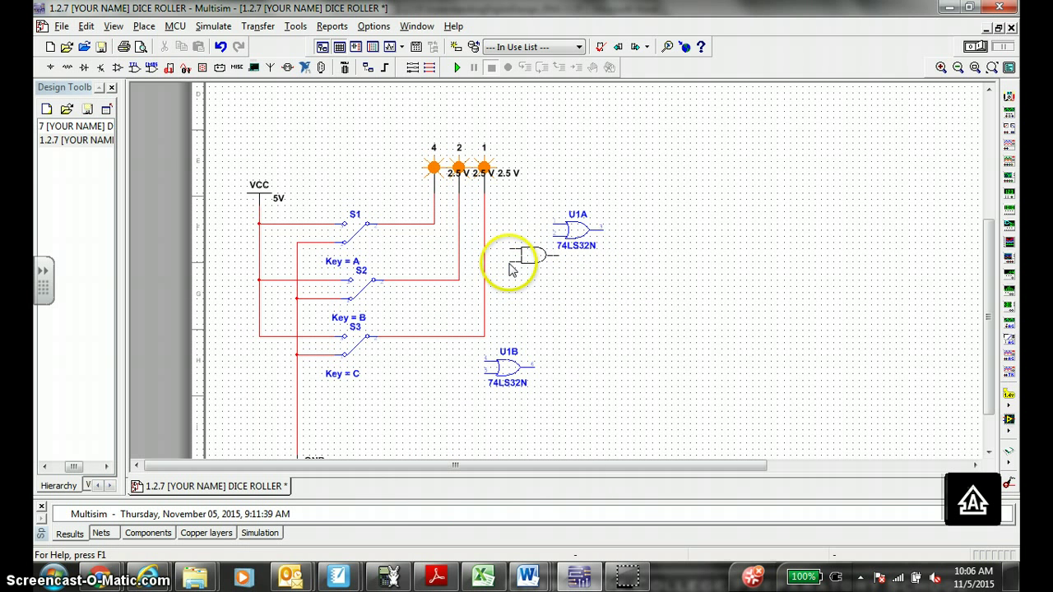
left_click(511, 269)
left_click(513, 277)
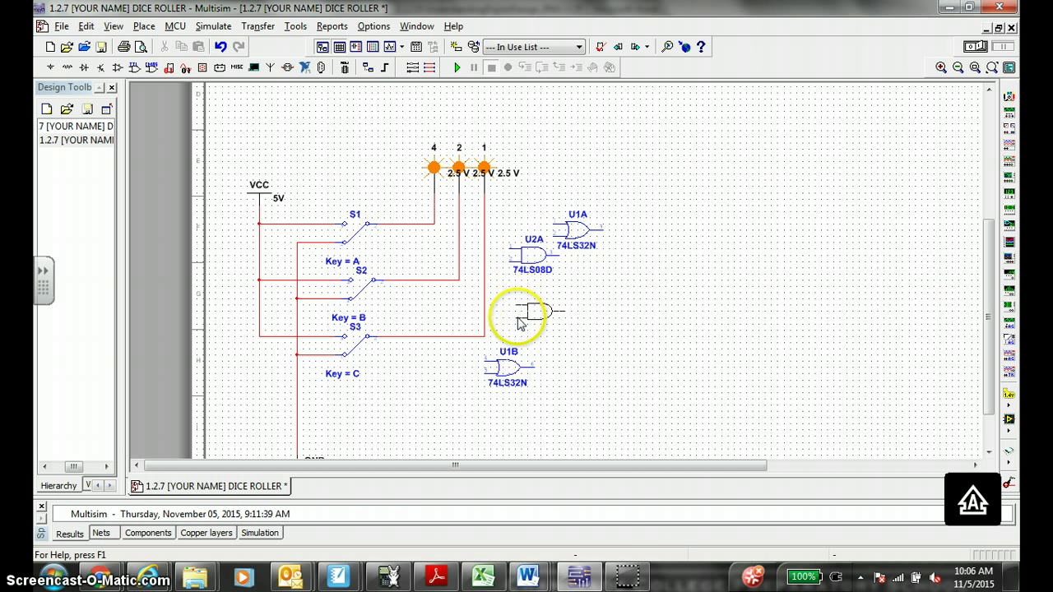
left_click(519, 321)
left_click(503, 342)
left_click(611, 266)
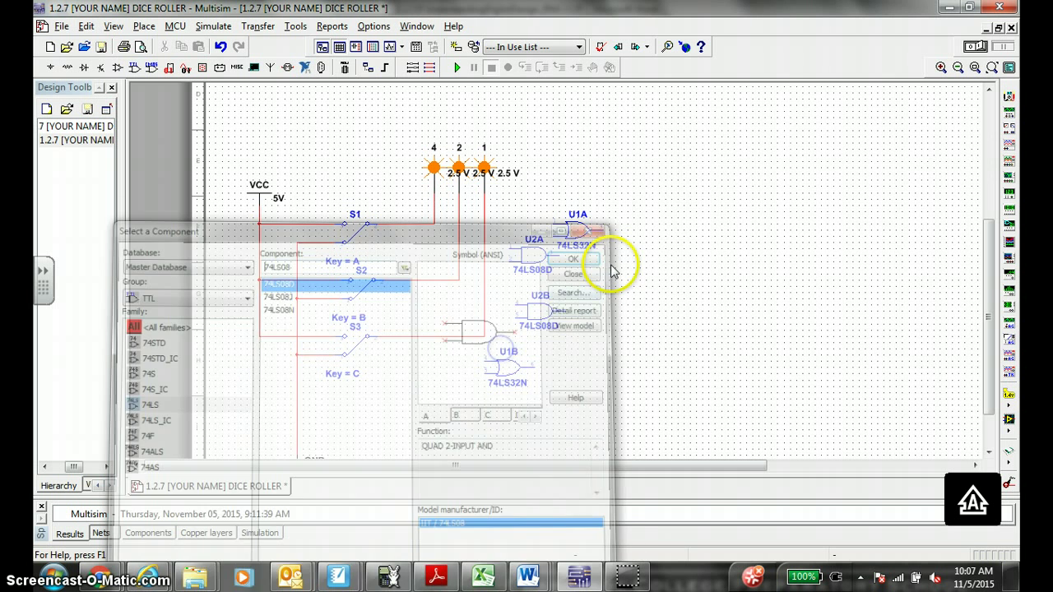
Step: Move OR gate U1A further to the right
left_click(586, 224)
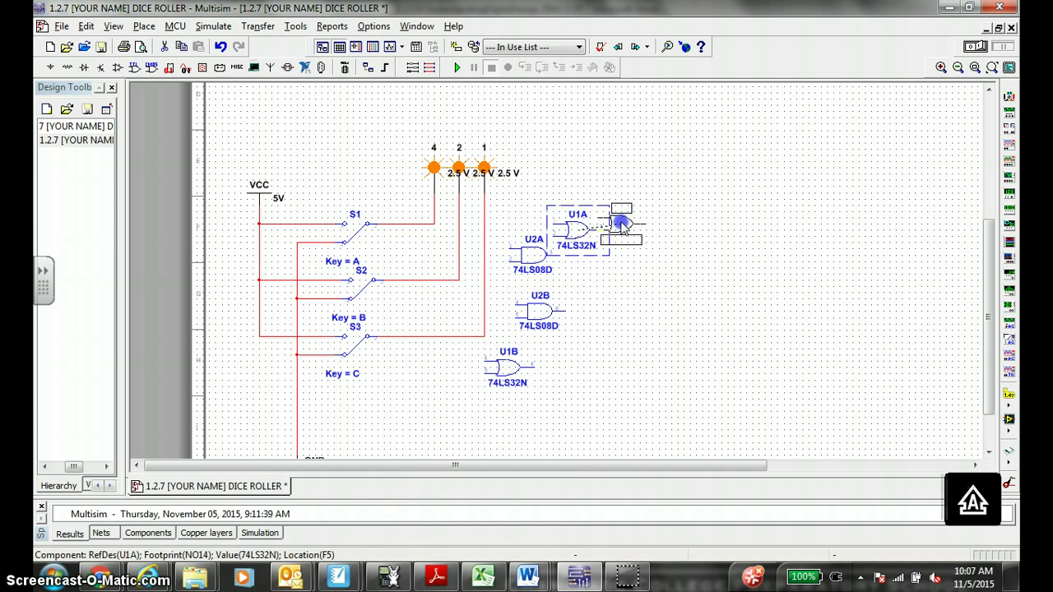
left_click_drag(627, 225, 630, 225)
left_click(664, 301)
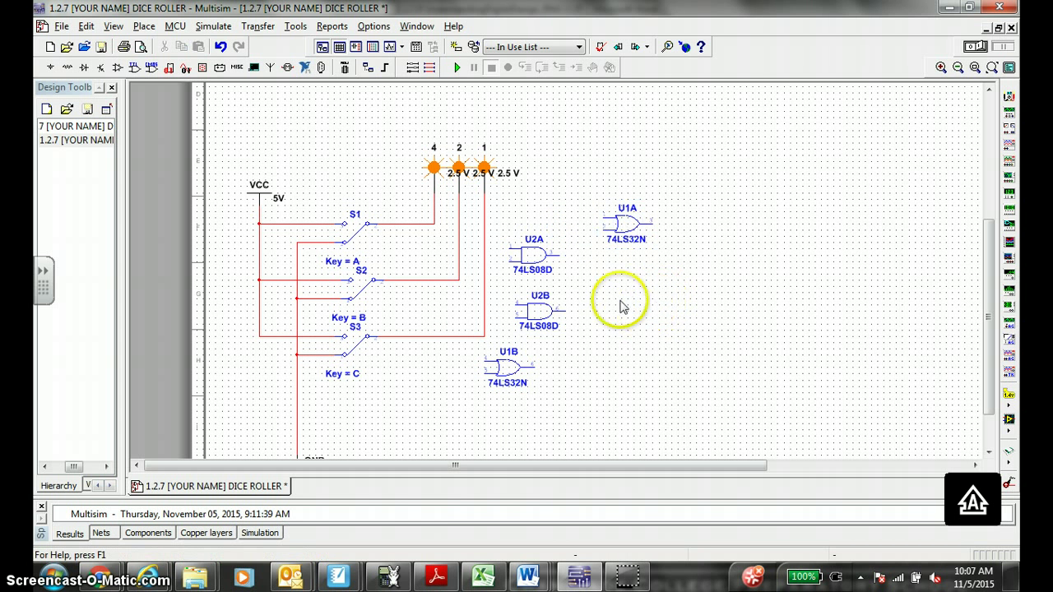
Step: Select the 74LS04N inverter and place section U3A beside switch S3, left of U1B
left_click(133, 68)
left_click(298, 257)
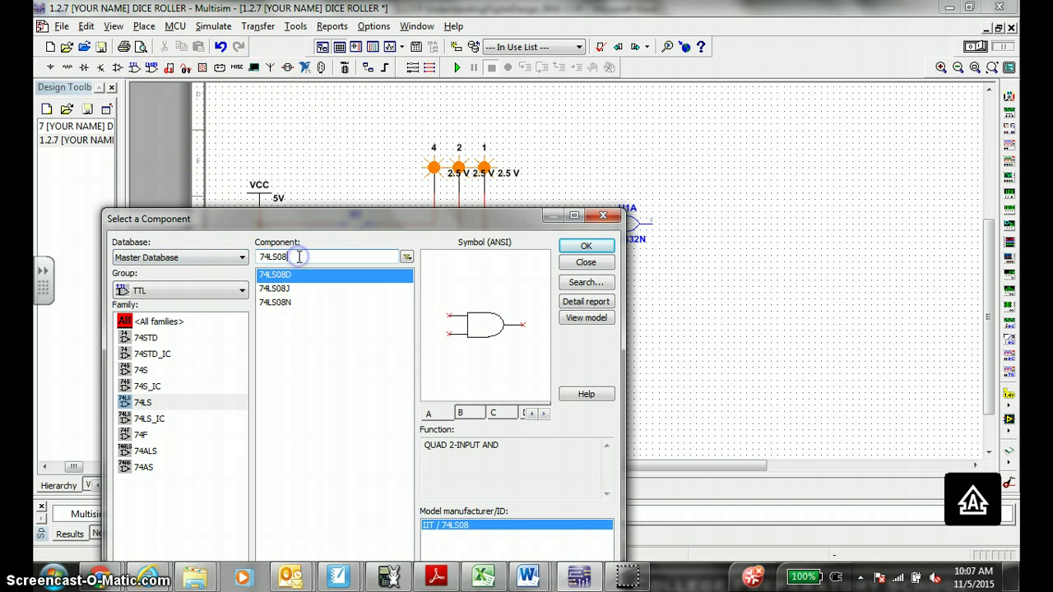
key("BackSpace")
type("4")
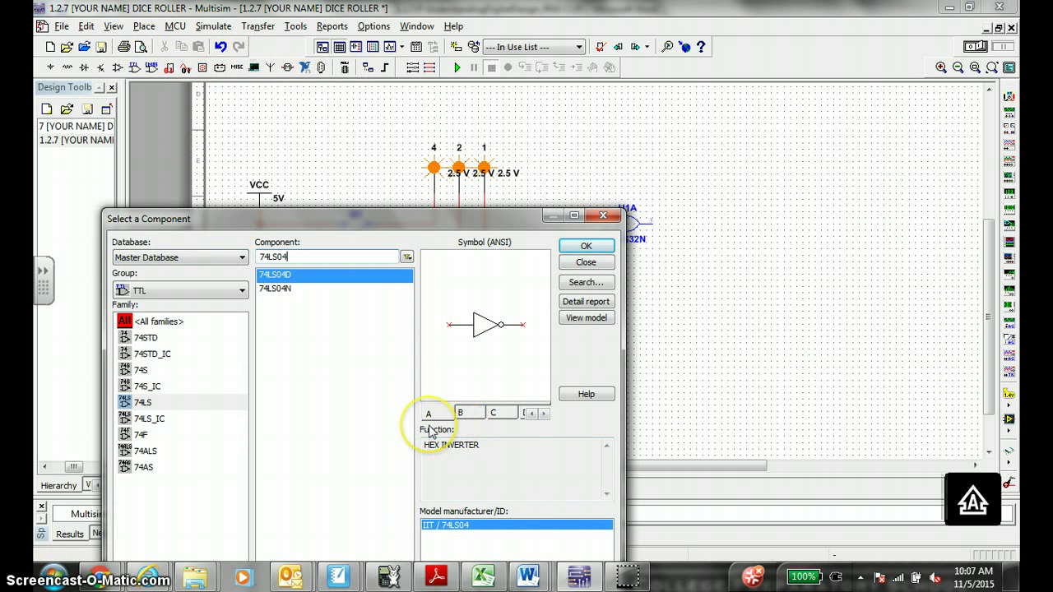
left_click(284, 288)
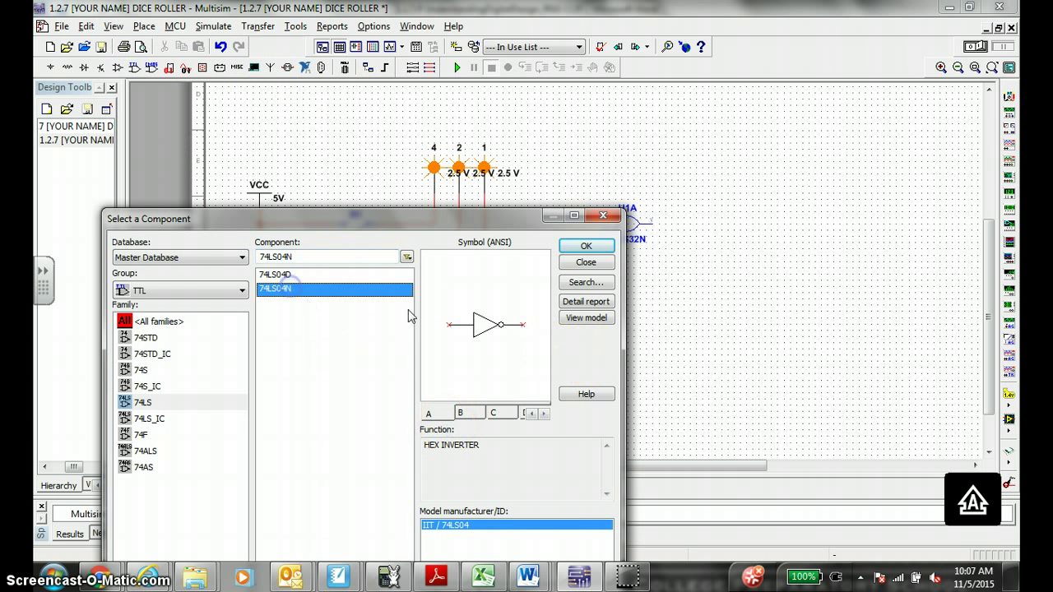
left_click(585, 246)
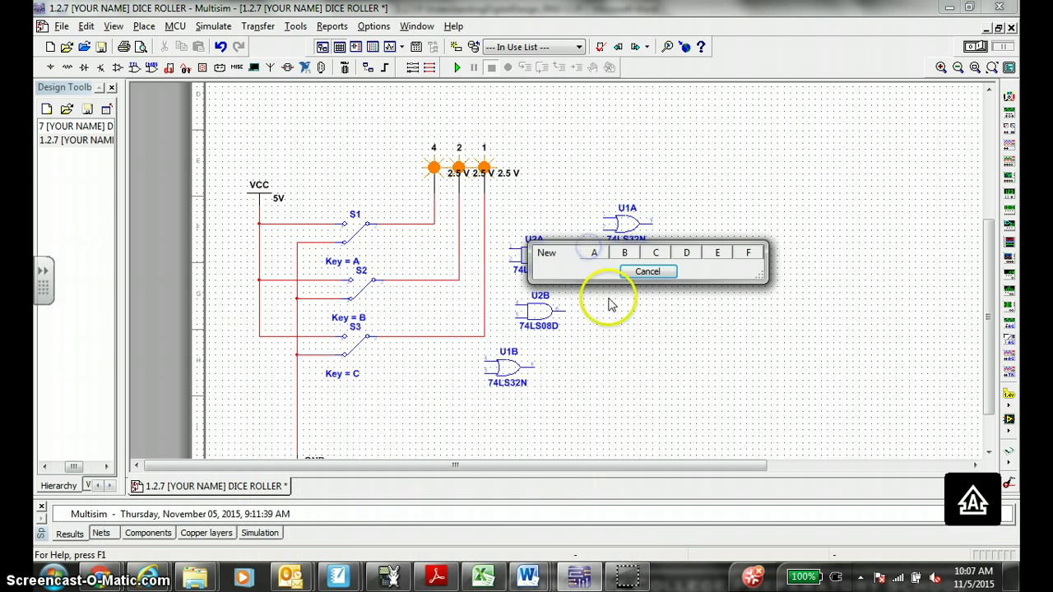
left_click(606, 253)
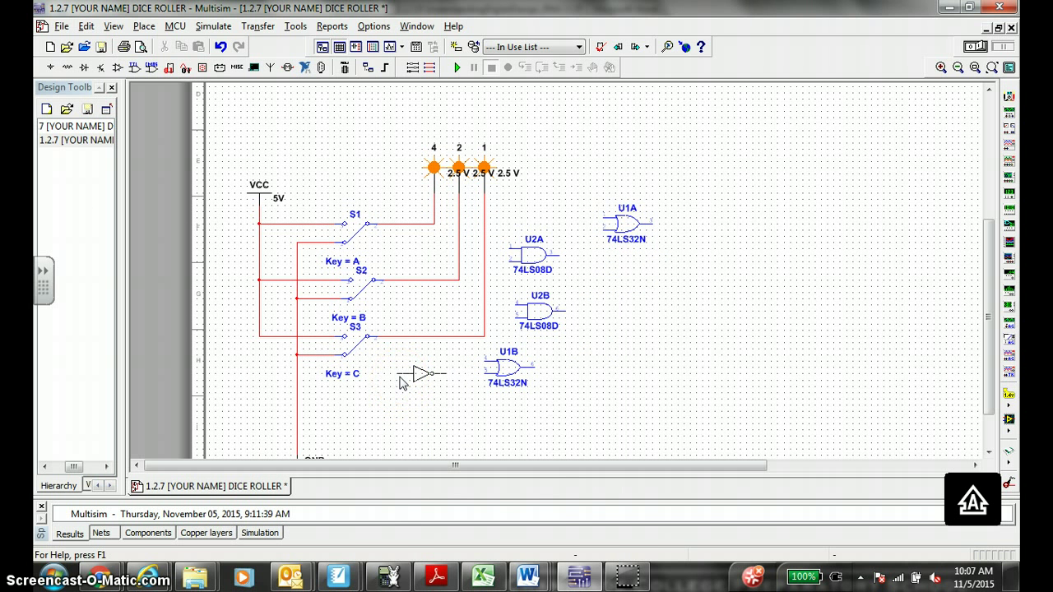
left_click(400, 382)
left_click(428, 402)
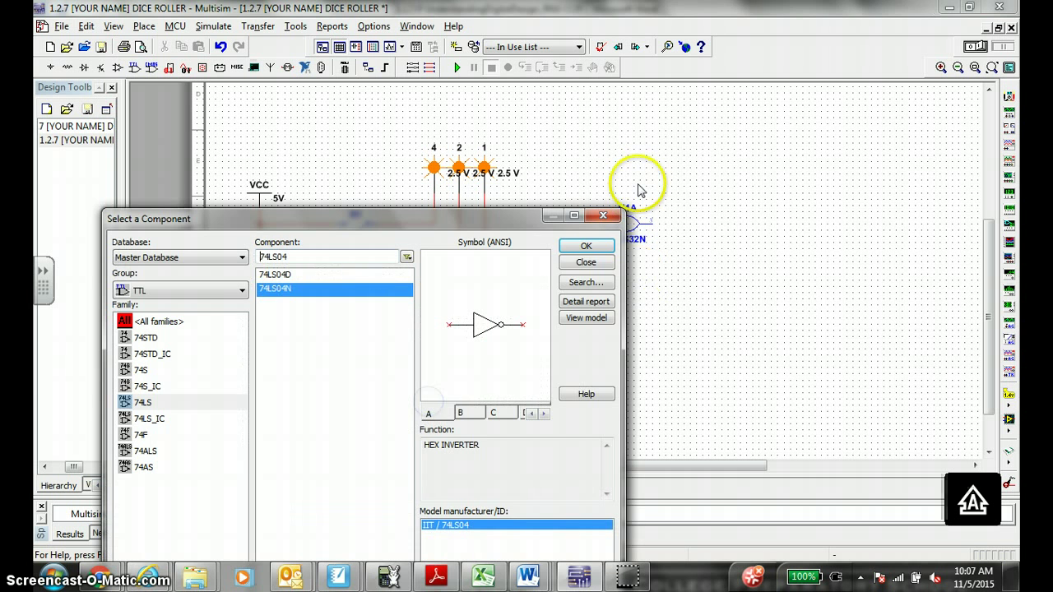
left_click(583, 263)
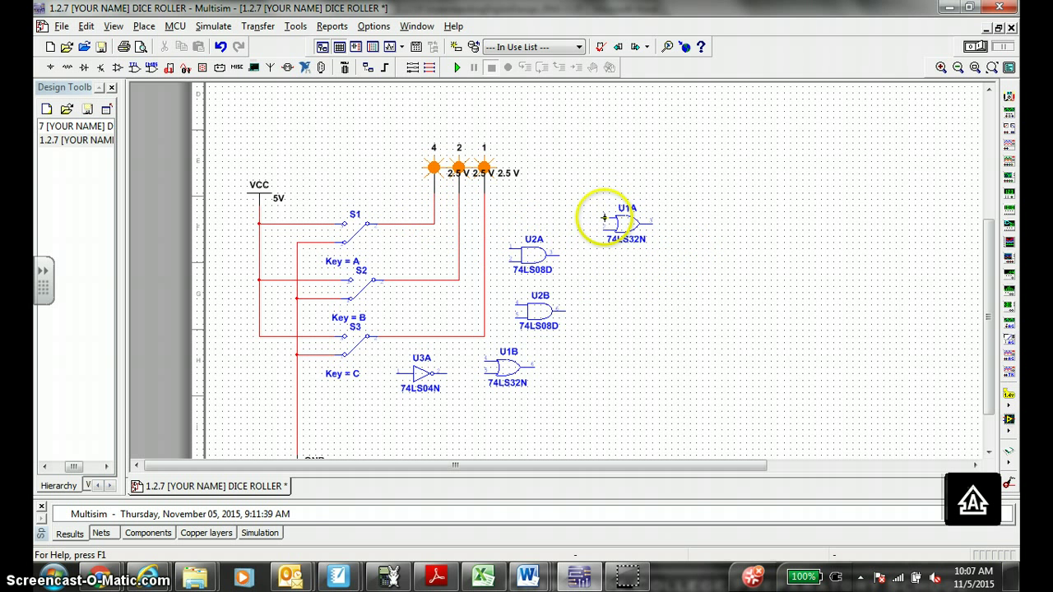
Step: Wire U1A's inputs to switch S1's output line and to U2A's output
scroll(609, 220, "up", 1)
left_click_drag(605, 228, 640, 195)
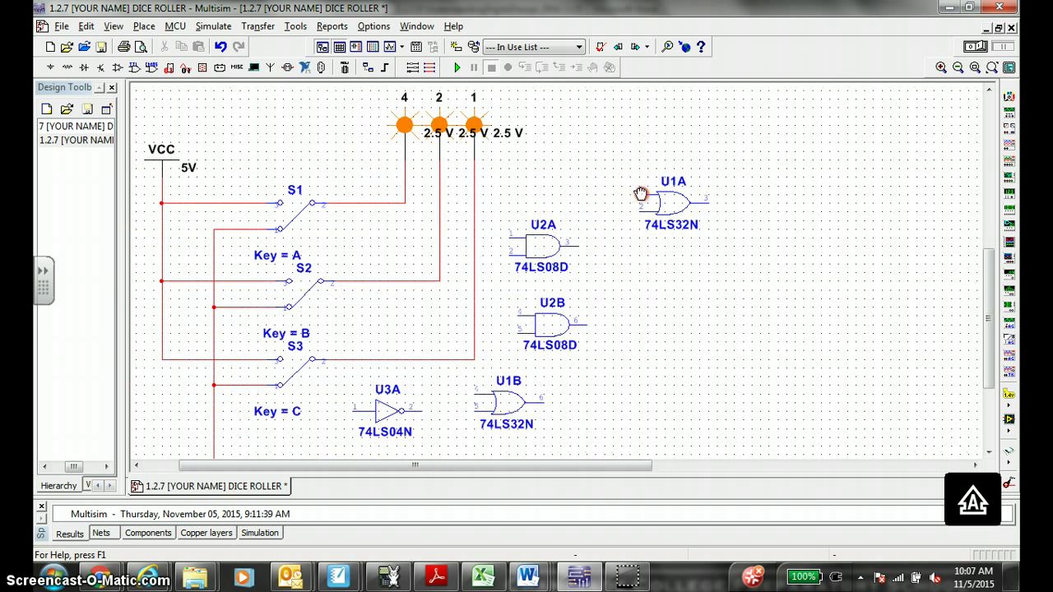
left_click(406, 202)
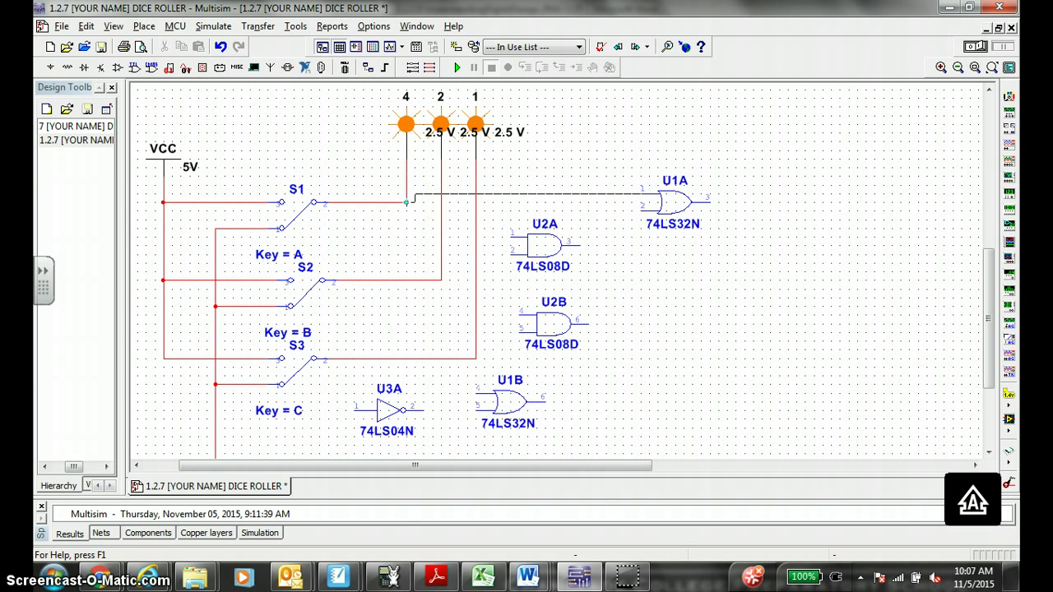
left_click(405, 203)
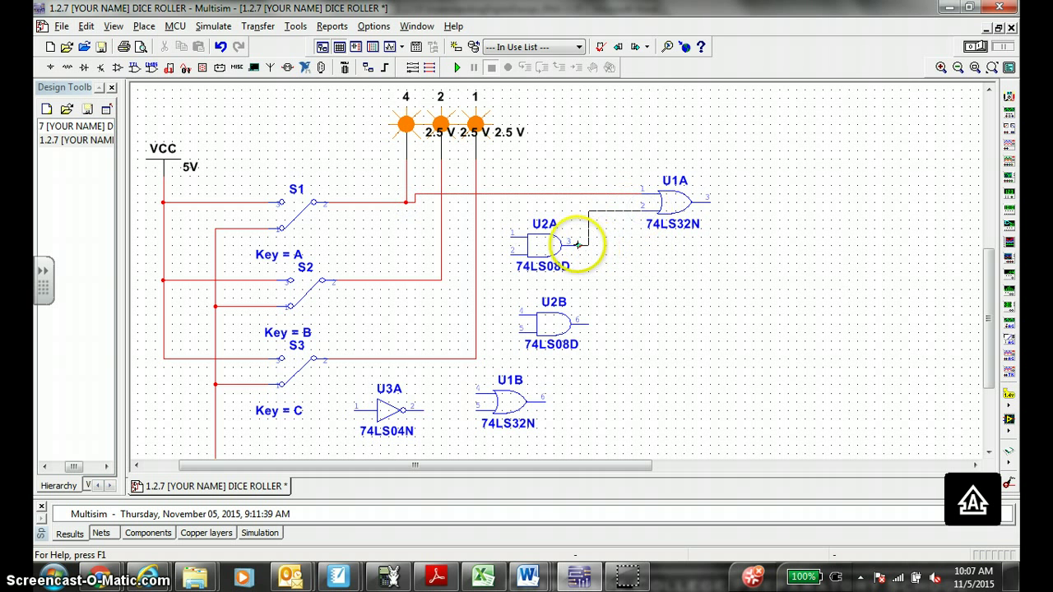
left_click(579, 245)
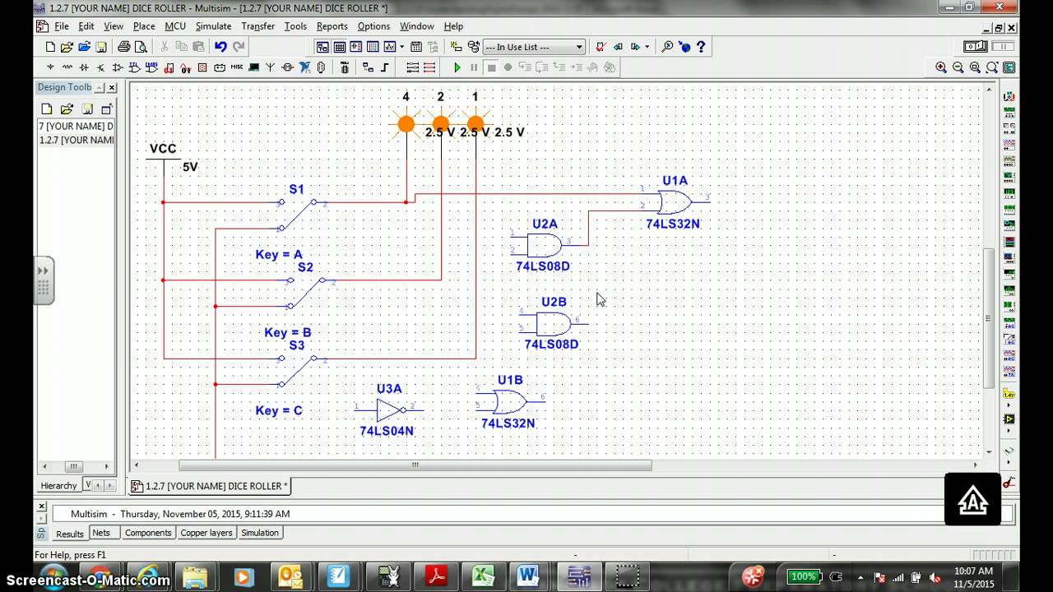
Step: Wire U2A's first input to the LED 2 line and its second input to the LED 1 line
left_click(513, 237)
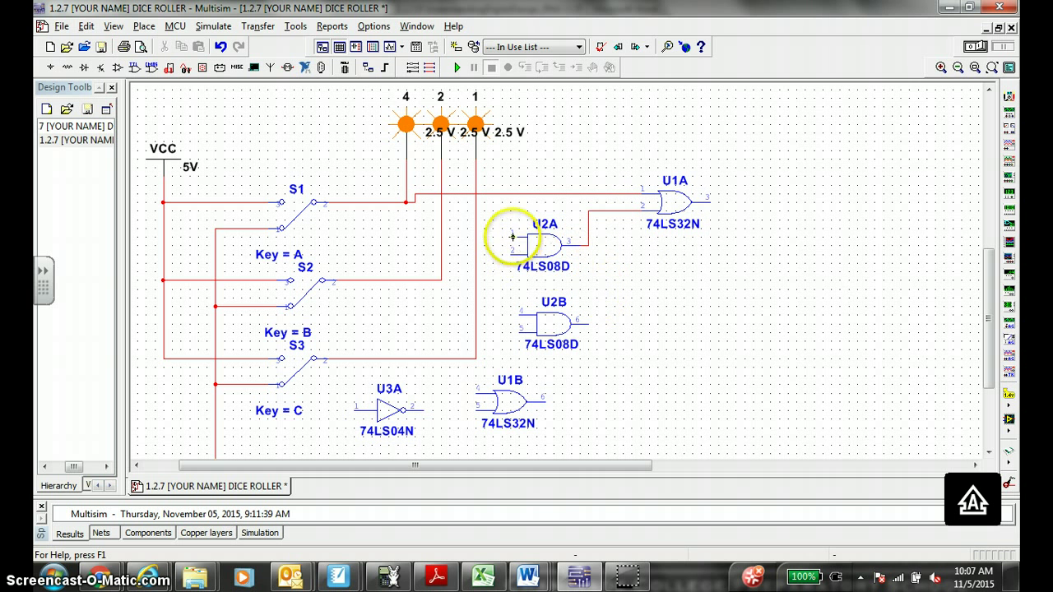
left_click(403, 245)
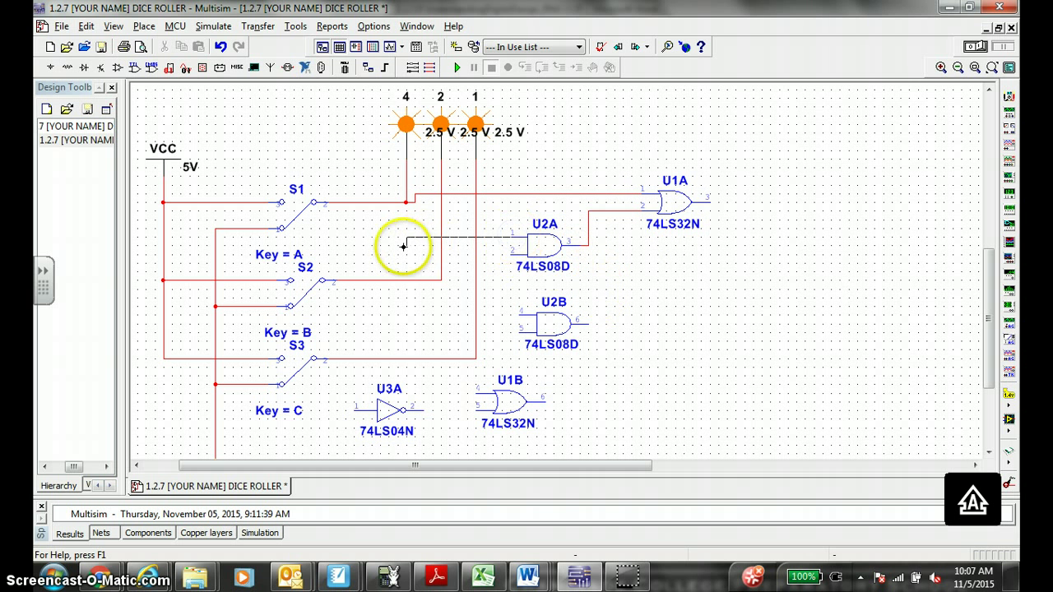
left_click(457, 241)
left_click(511, 255)
left_click(487, 256)
left_click(484, 281)
left_click(623, 355)
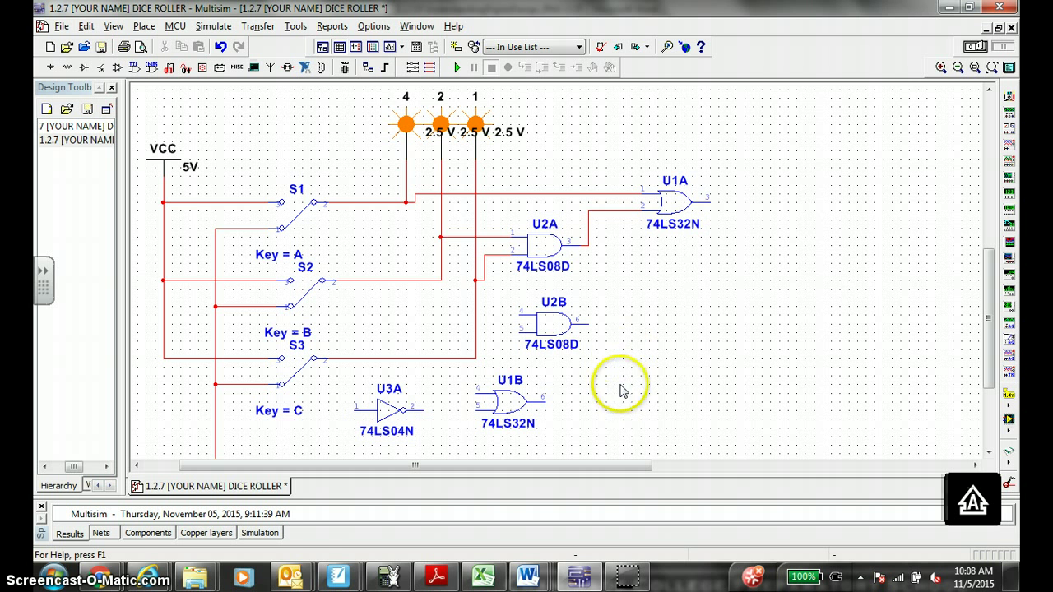
Step: Shift U1B slightly right and wire its upper input to the top S1 wire
left_click(520, 393)
left_click_drag(520, 394, 554, 395)
left_click(606, 355)
left_click(551, 399)
left_click(645, 390)
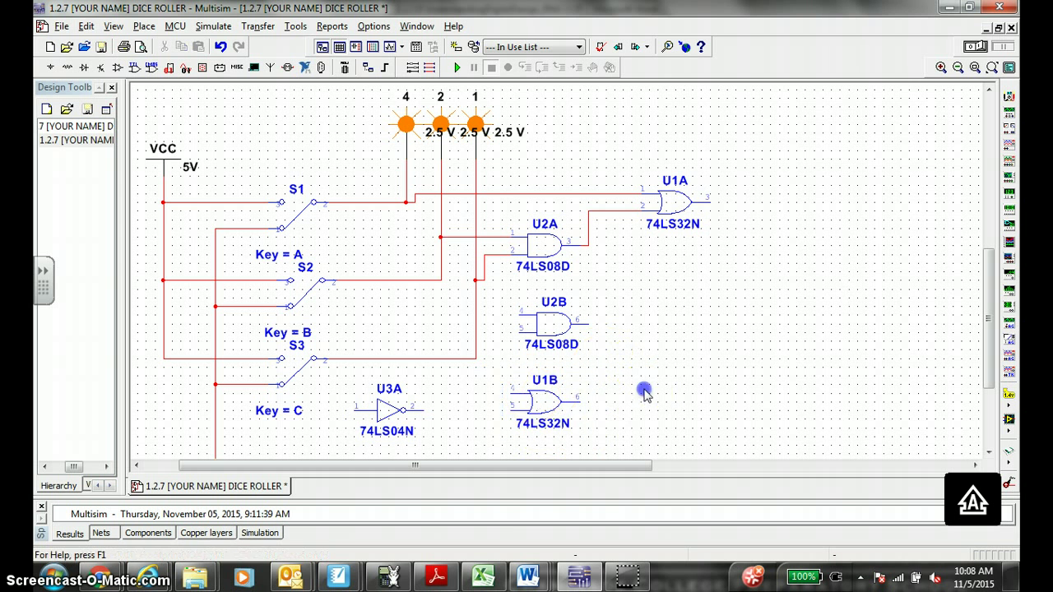
left_click(521, 392)
left_click(493, 194)
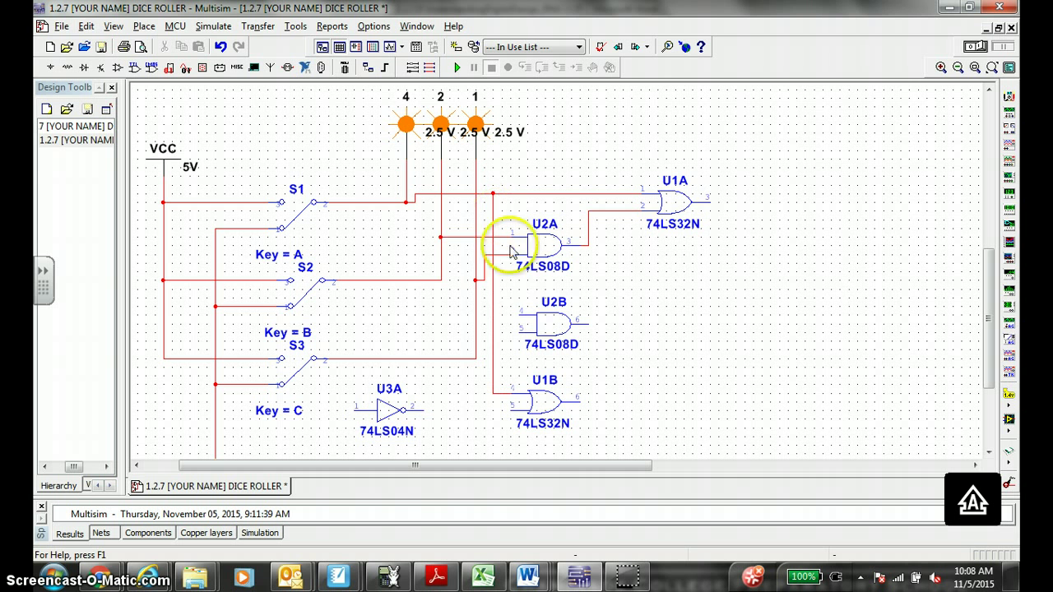
Step: Join U2B's upper input and U2A's lower input onto the vertical wire
left_click(518, 317)
left_click(492, 314)
left_click(479, 270)
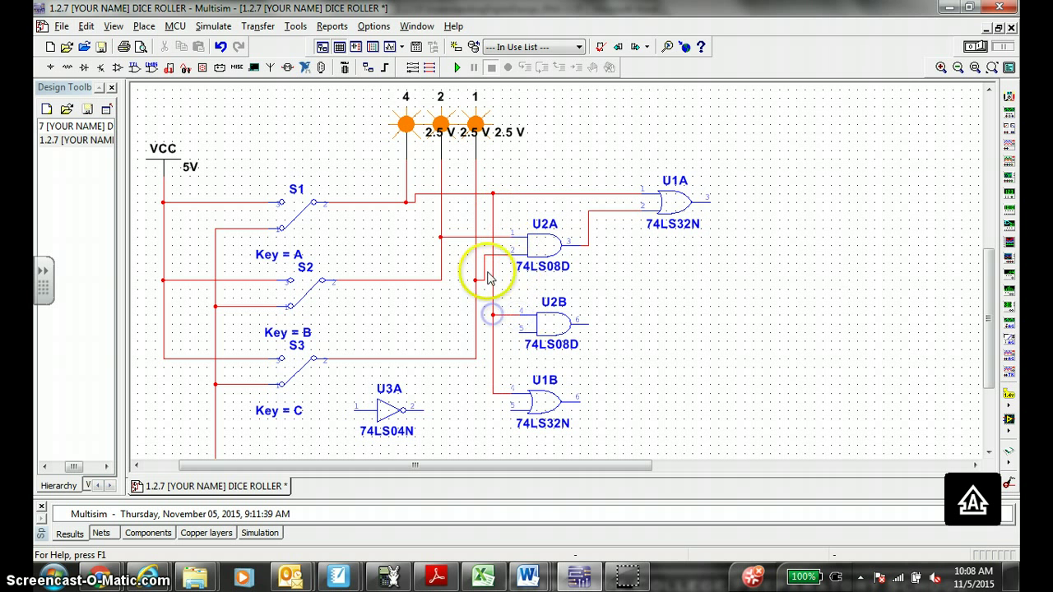
left_click(475, 262)
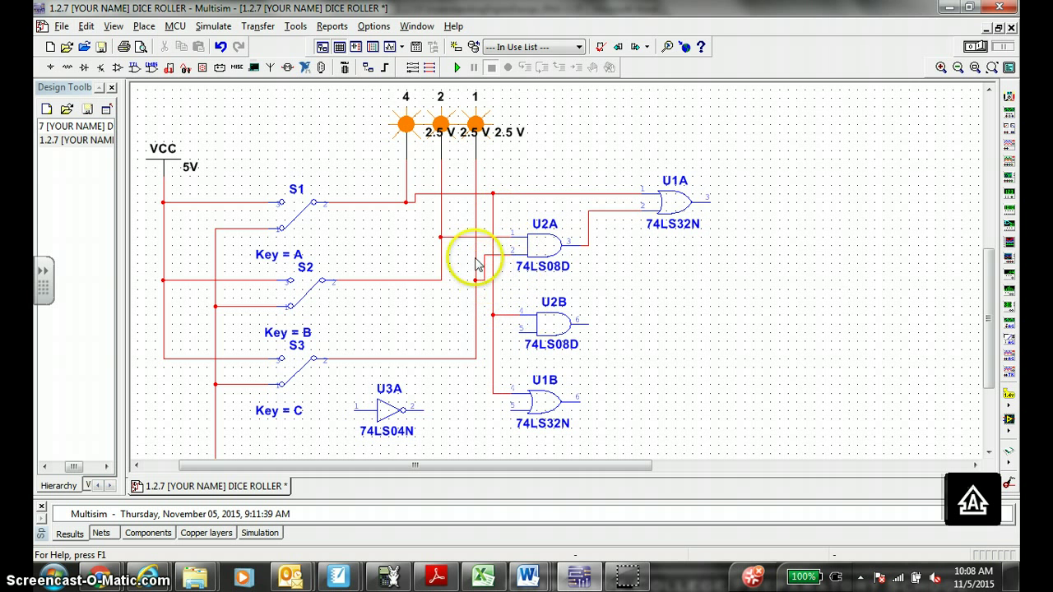
left_click(522, 311)
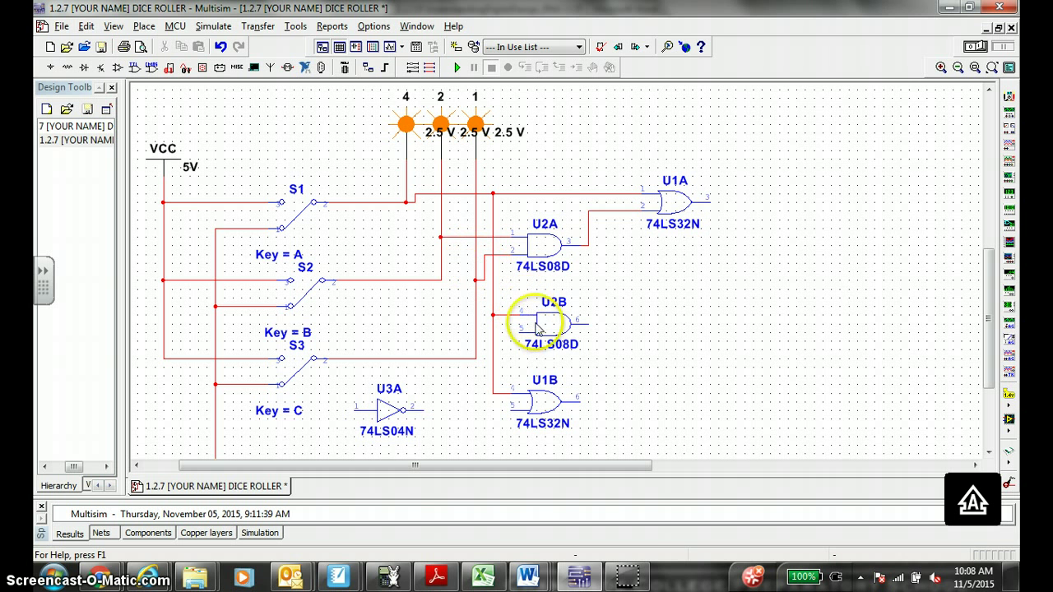
Step: Wire U2B's lower input to the LED 2 line and reattach the loose wire end at the junction
left_click(520, 333)
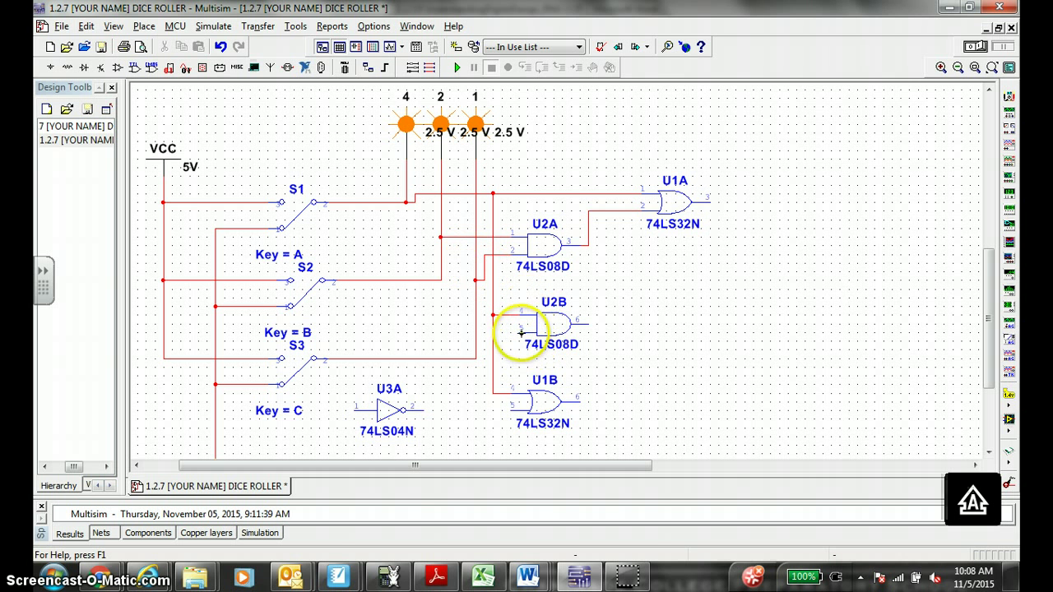
left_click(441, 282)
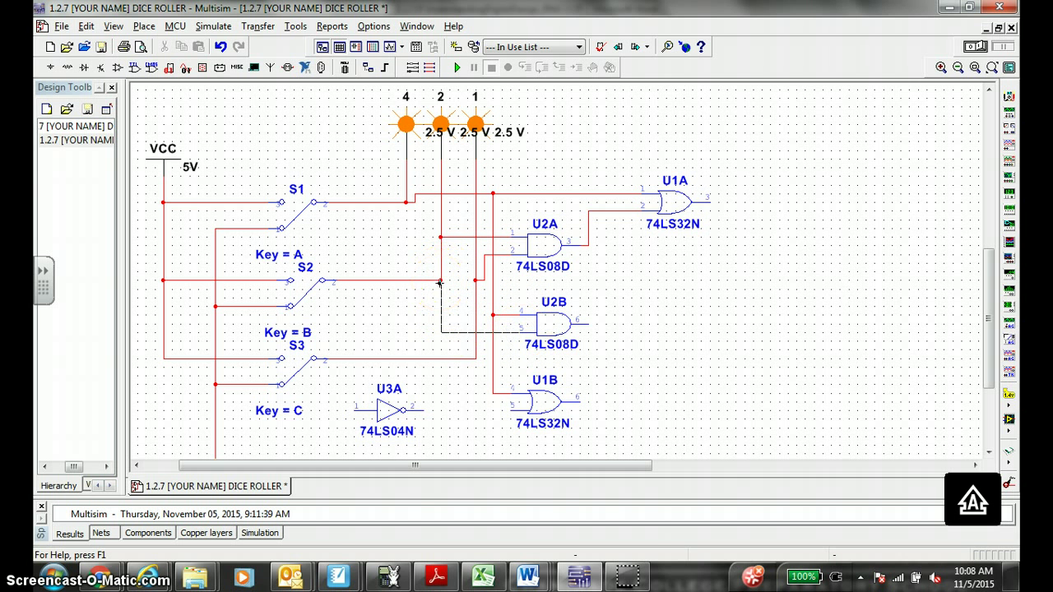
left_click(438, 238)
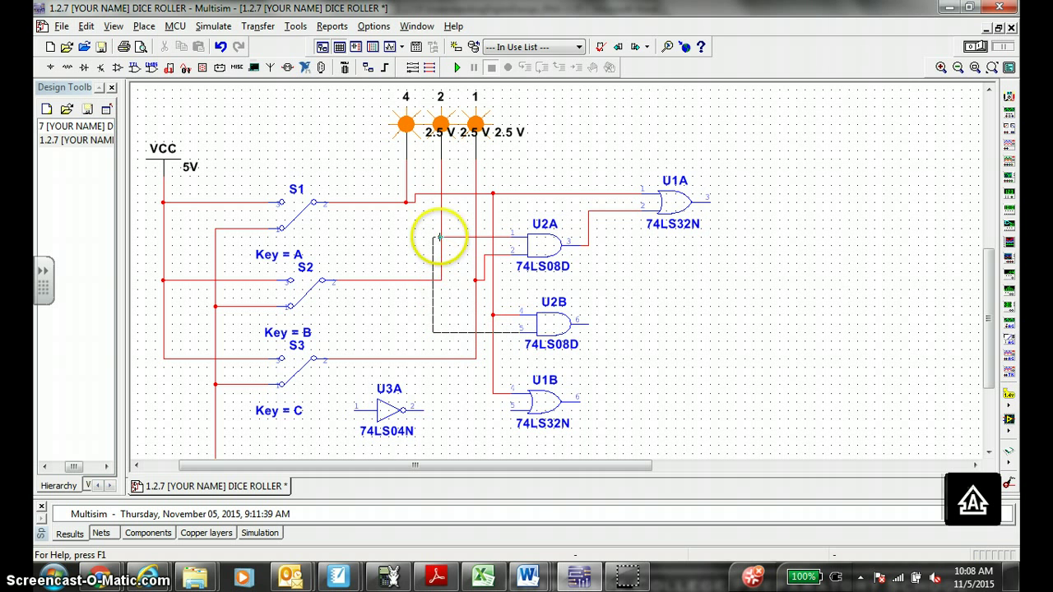
left_click(442, 281)
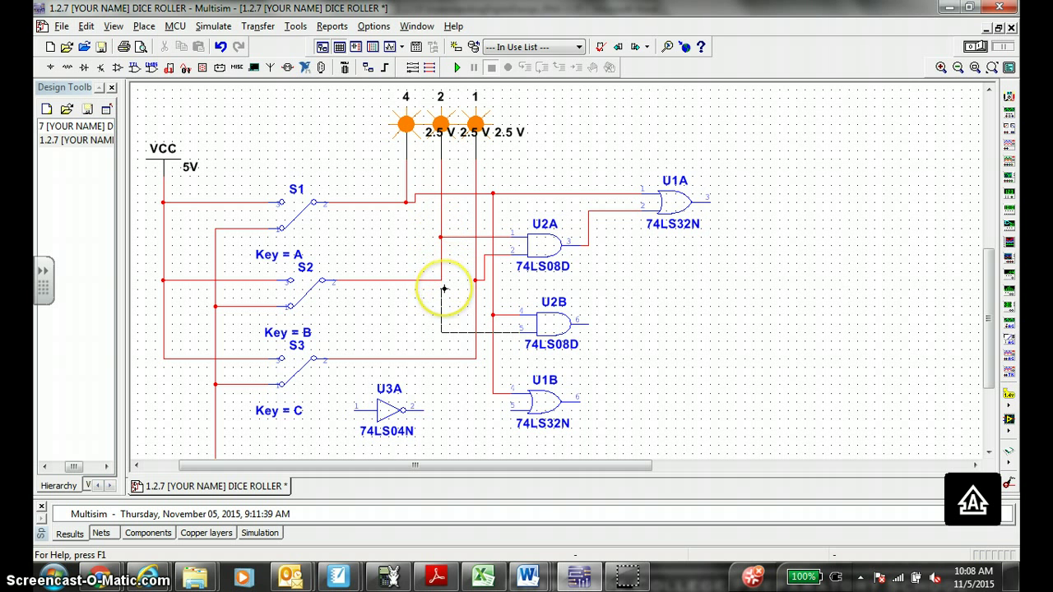
left_click_drag(442, 281, 444, 289)
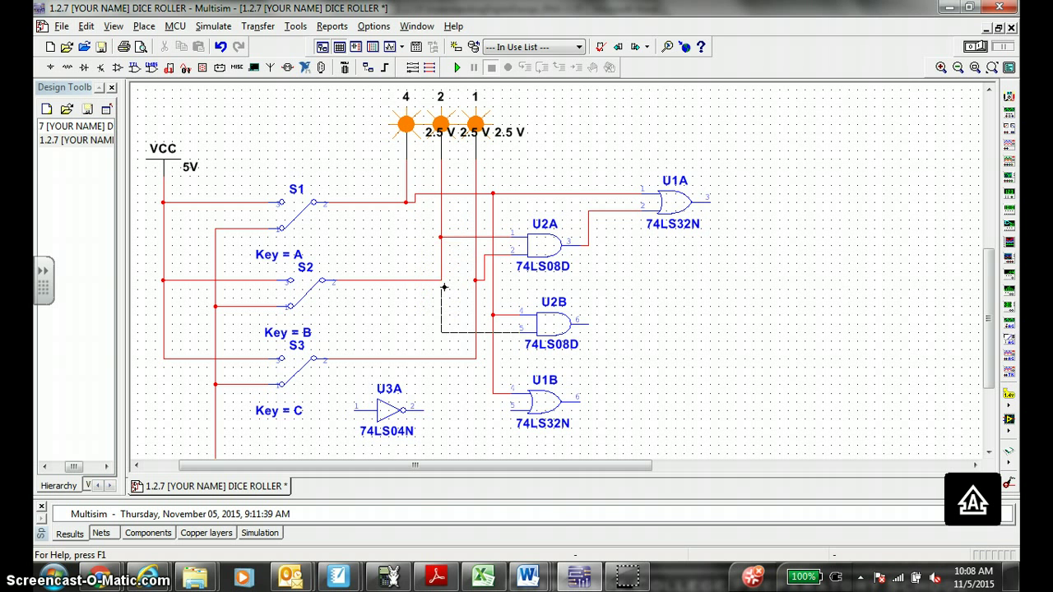
left_click(441, 281)
left_click(418, 344)
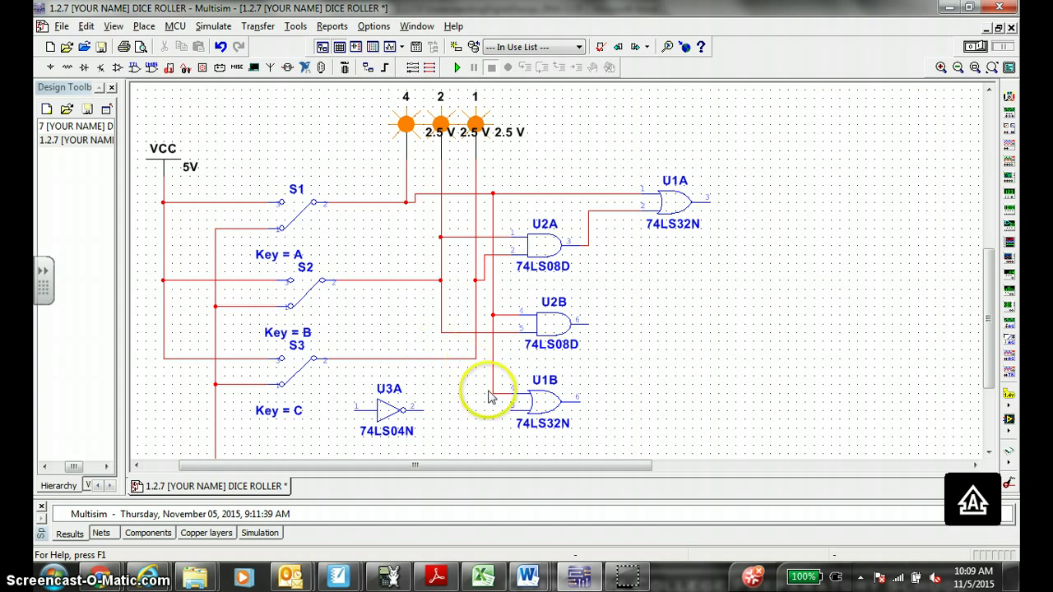
Step: Wire U1B's pin 5 to U3A's output and U3A's input to the S3 line
left_click(510, 410)
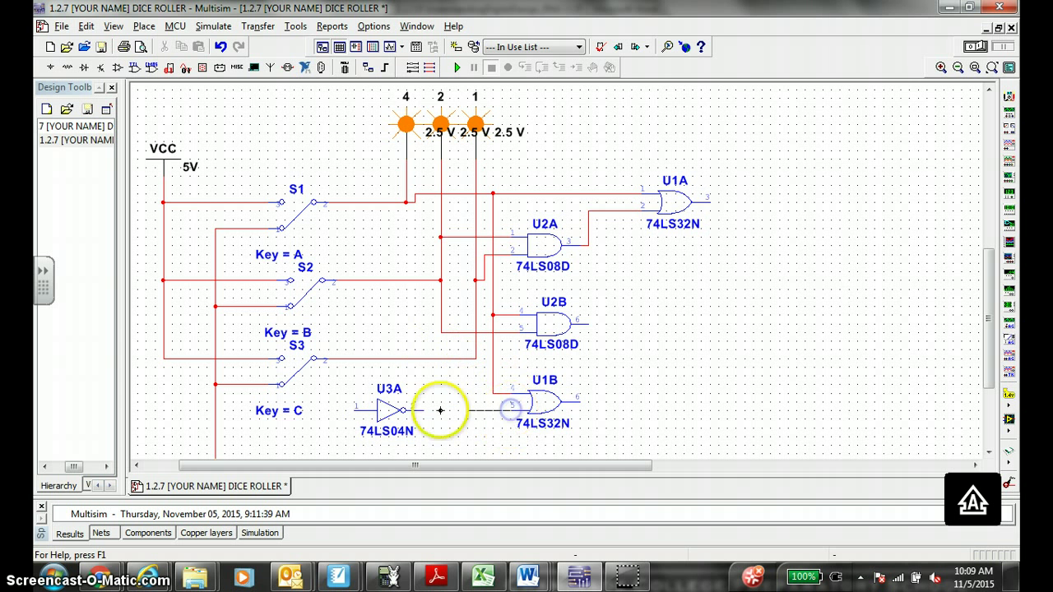
left_click(414, 410)
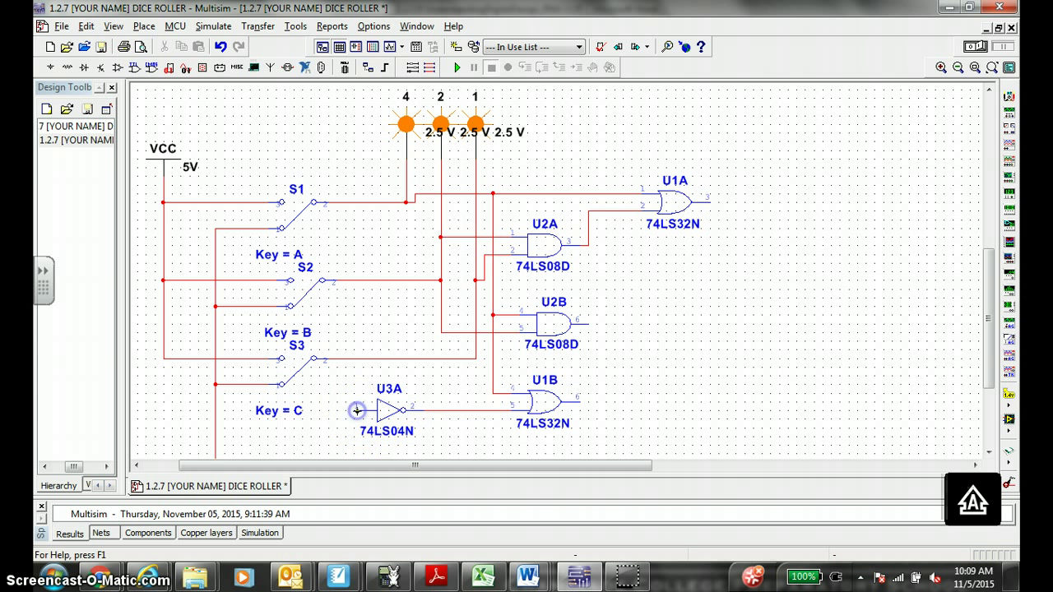
left_click_drag(357, 409, 346, 374)
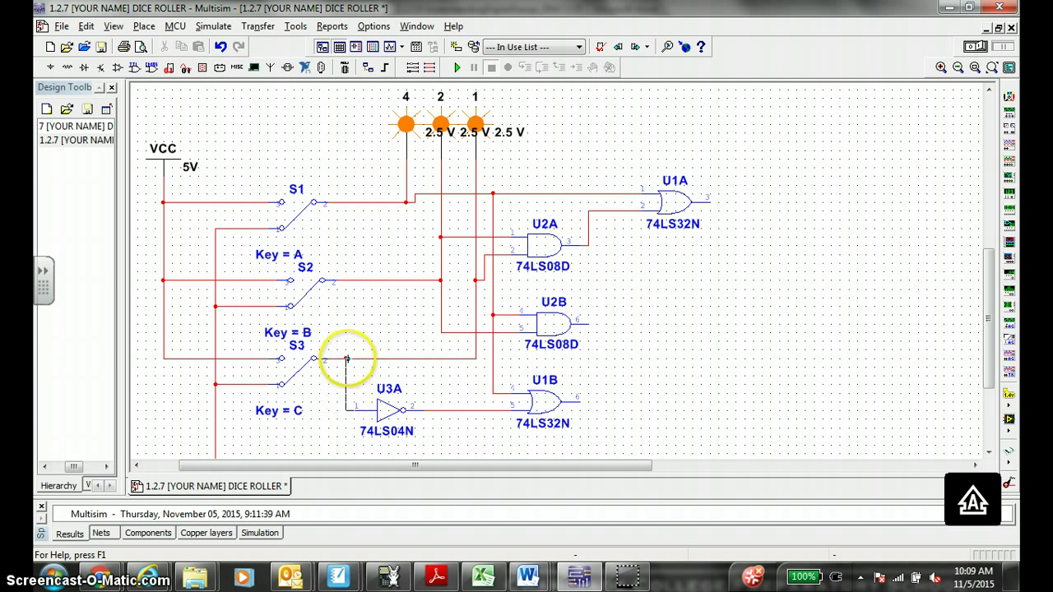
left_click(346, 358)
left_click_drag(669, 376, 609, 346)
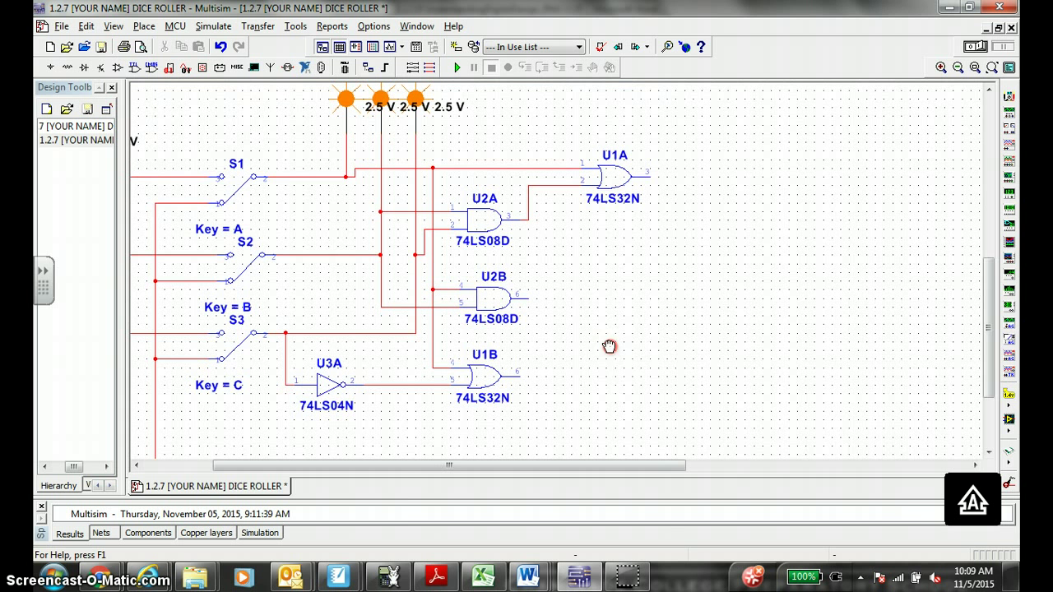
left_click(609, 381)
Step: Zoom out to show the whole schematic from VCC down to GND
left_click_drag(654, 293, 535, 327)
scroll(547, 307, "down", 3)
scroll(549, 308, "up", 1)
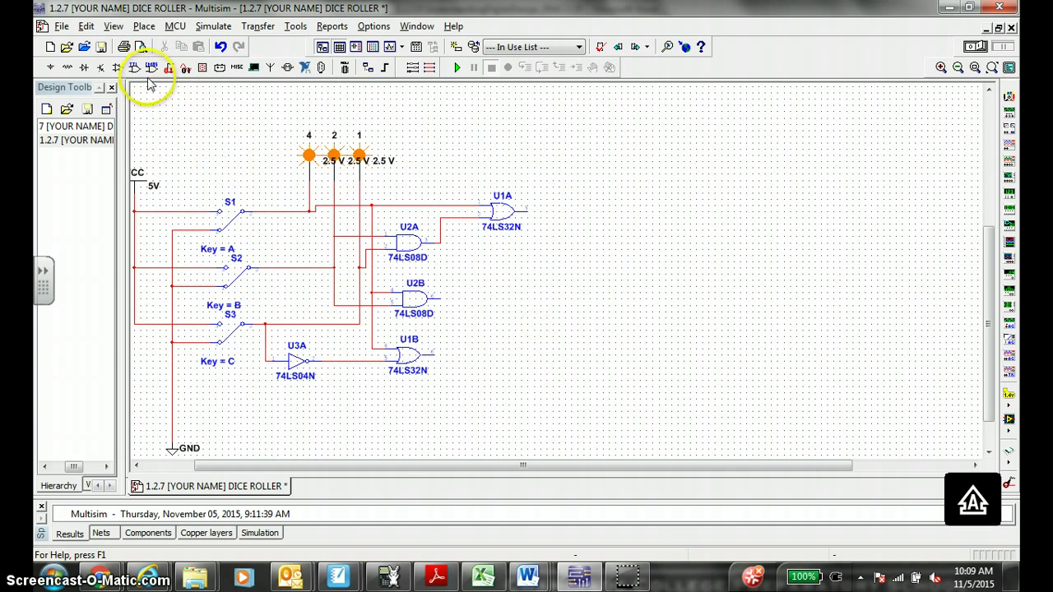
Step: Look up LED_green across all component groups, compare LED variants, then close without placing
left_click(203, 68)
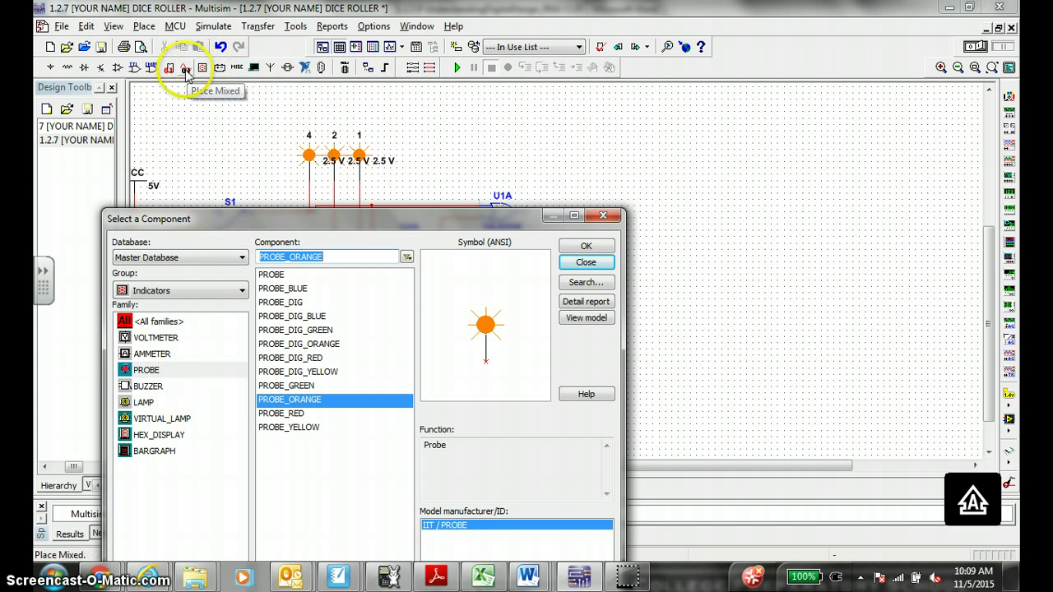
left_click(50, 67)
left_click(197, 296)
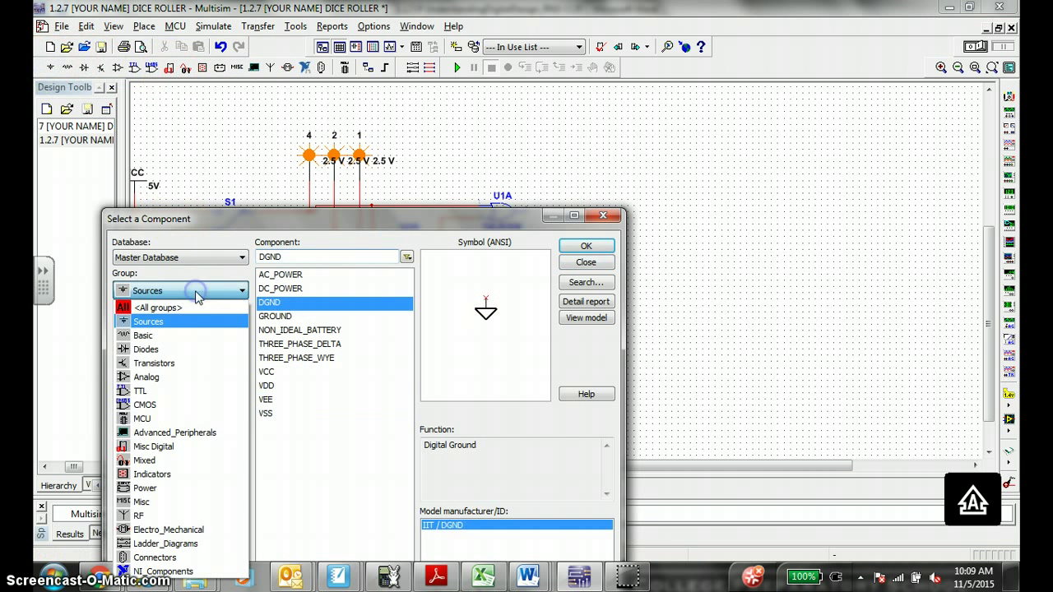
left_click(198, 306)
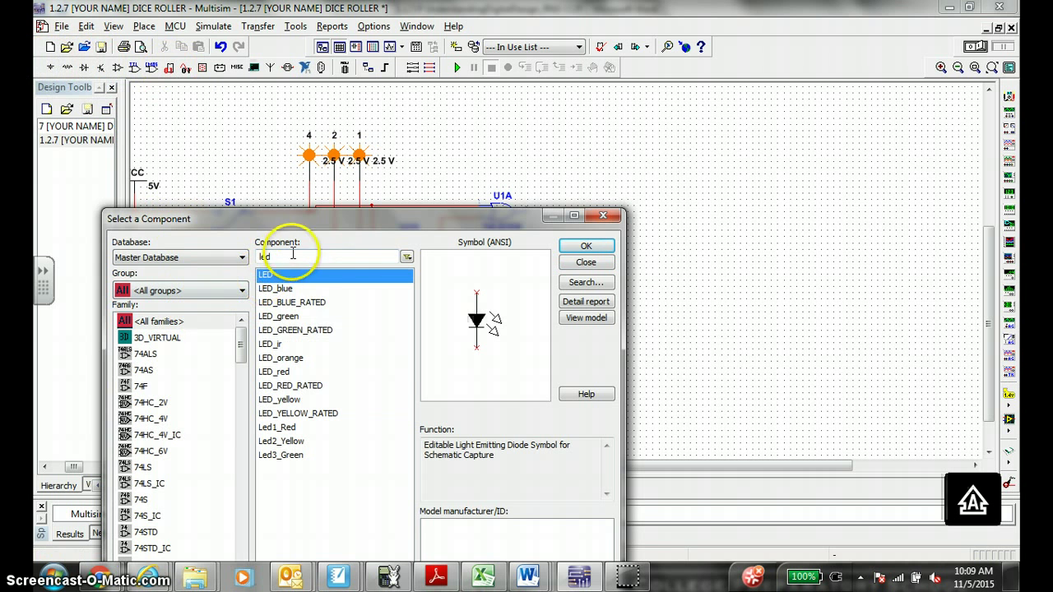
left_click(298, 318)
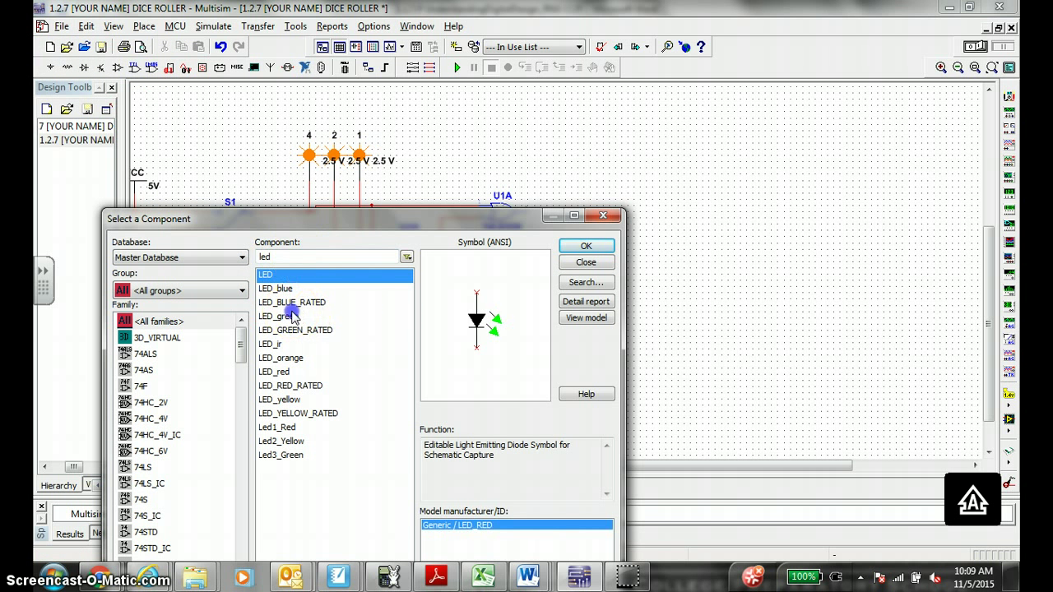
left_click(301, 330)
left_click(300, 358)
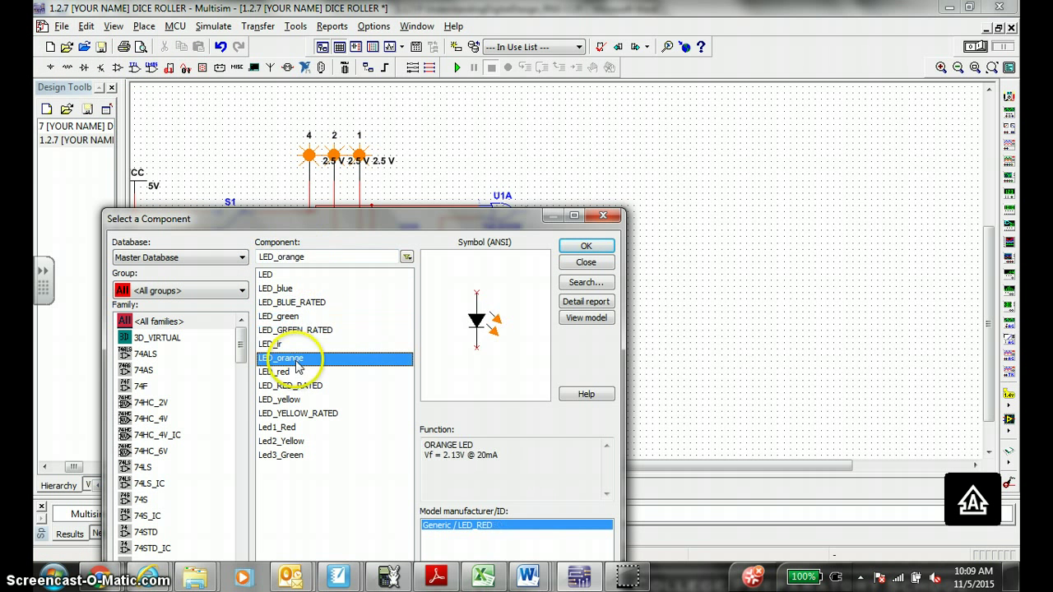
left_click(285, 331)
left_click(284, 317)
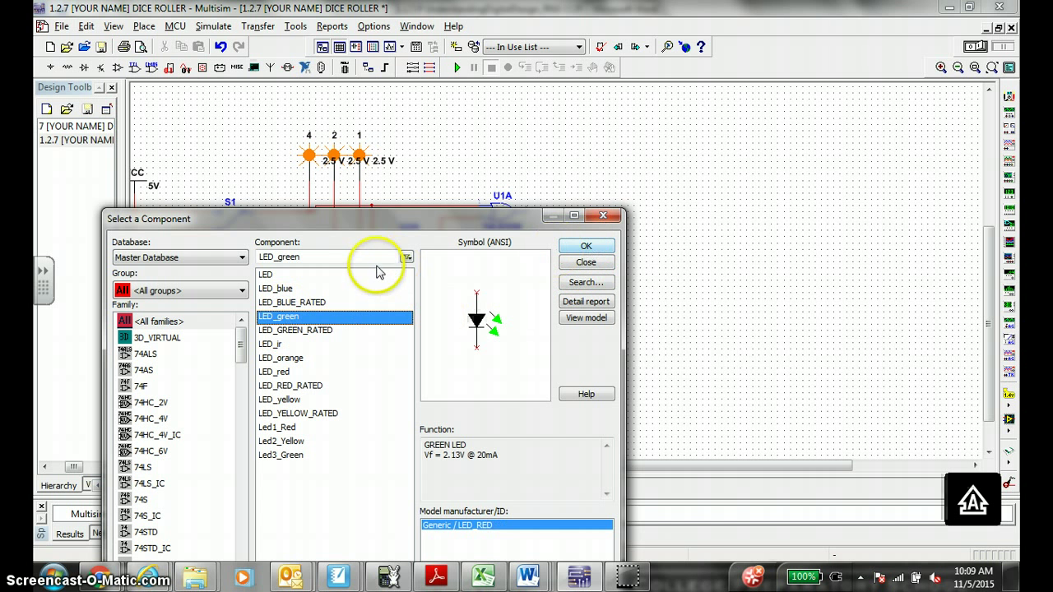
left_click(583, 246)
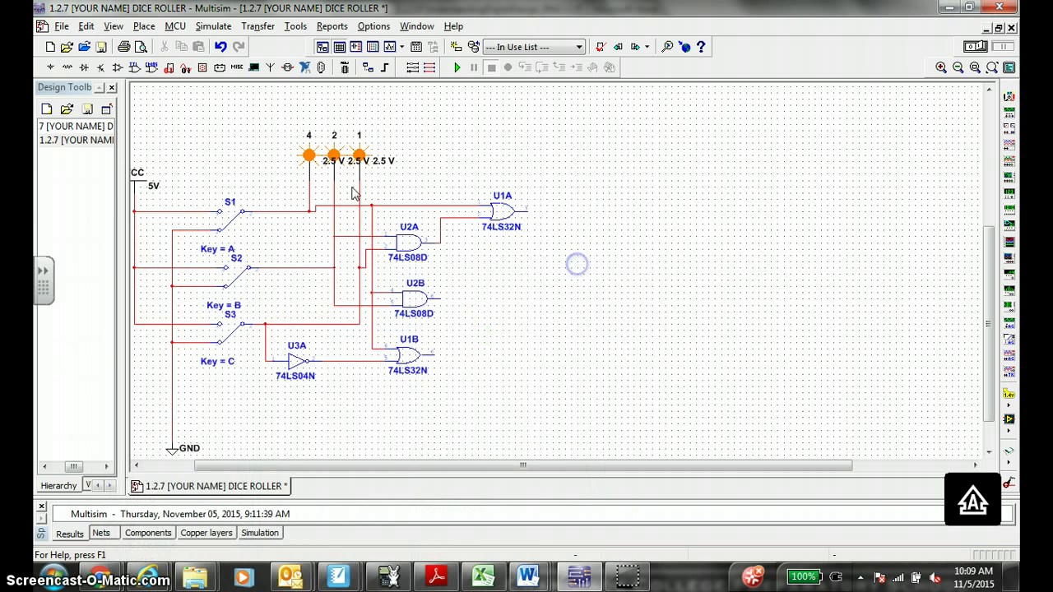
Step: Search all component groups and select the plain LED_green part
left_click(49, 69)
left_click(229, 295)
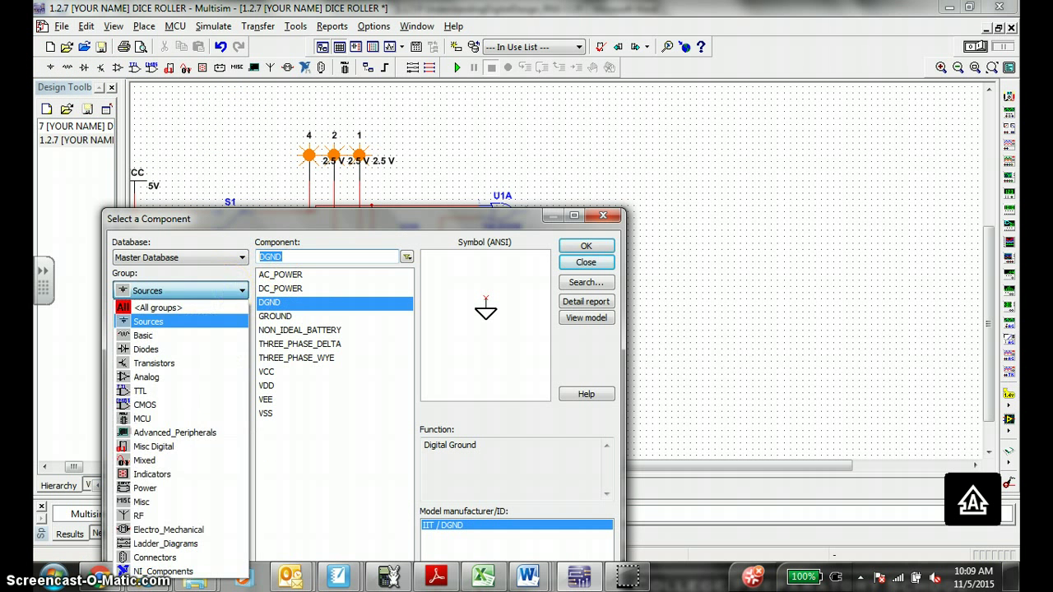
left_click(215, 306)
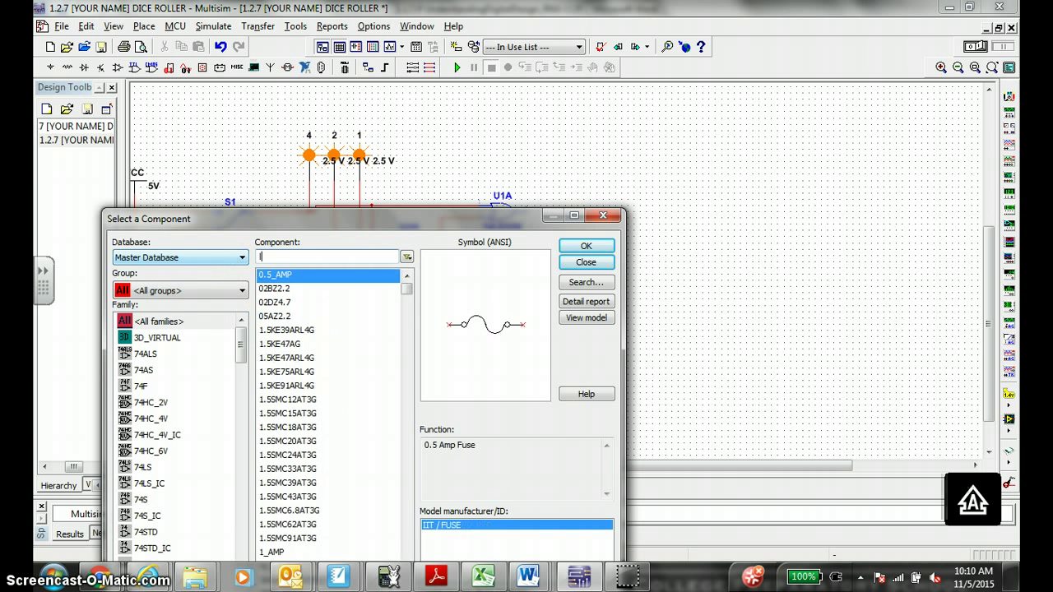
type("ed")
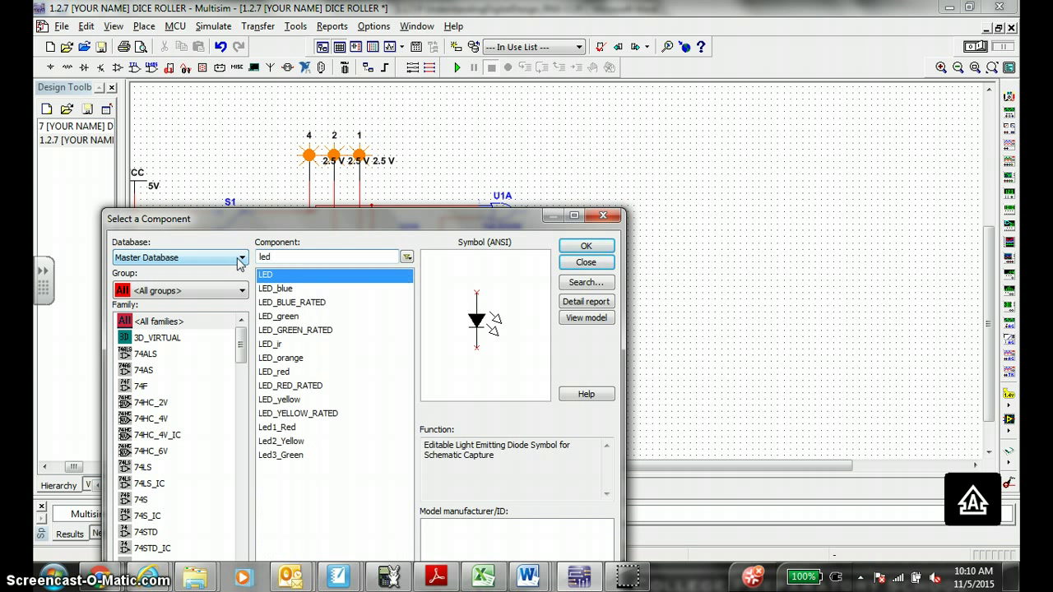
left_click(309, 289)
left_click(284, 316)
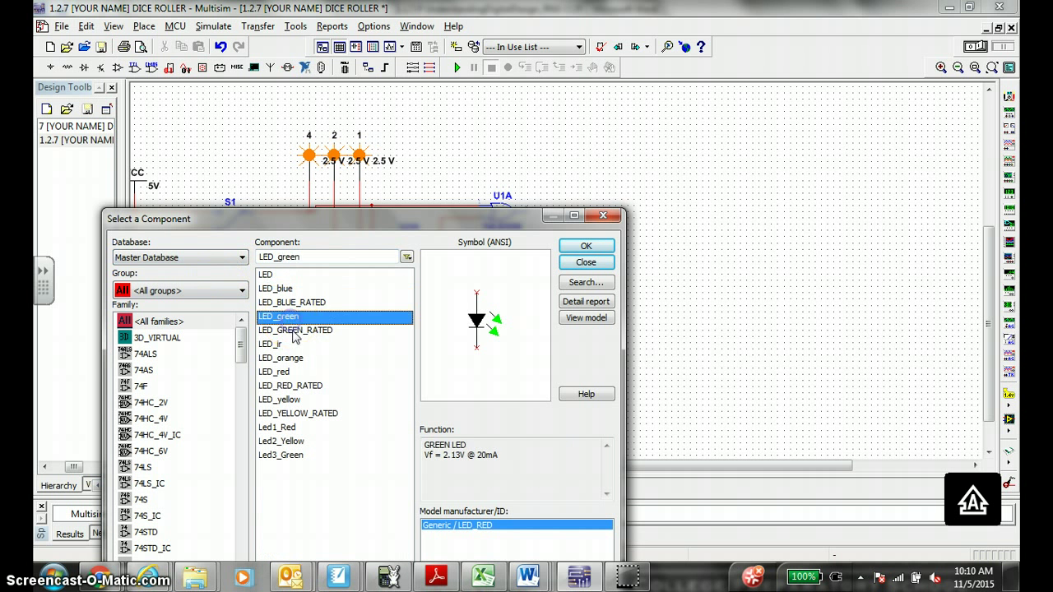
left_click(292, 329)
left_click(283, 315)
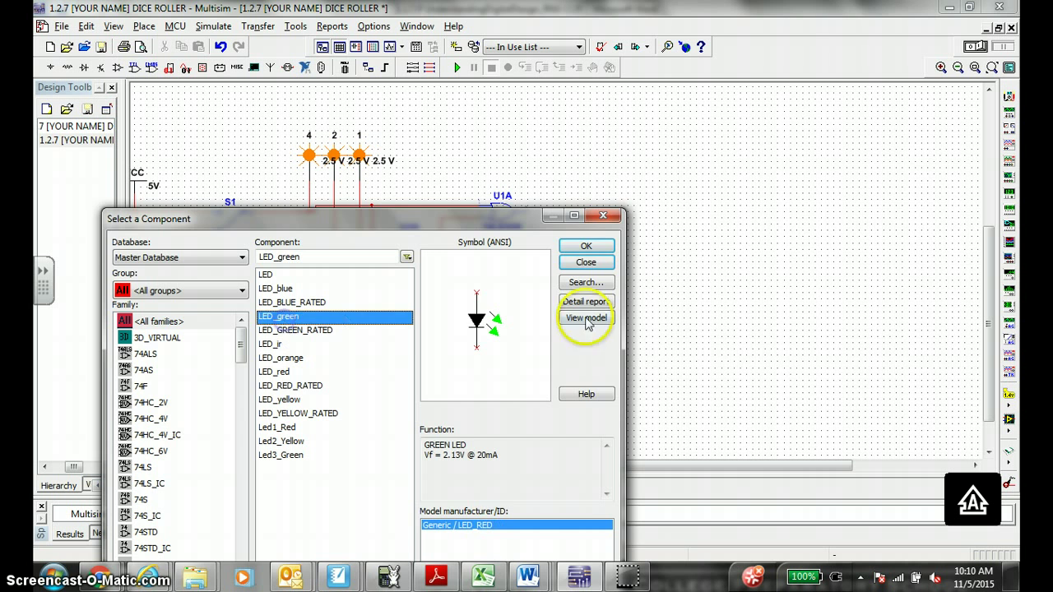
left_click(585, 246)
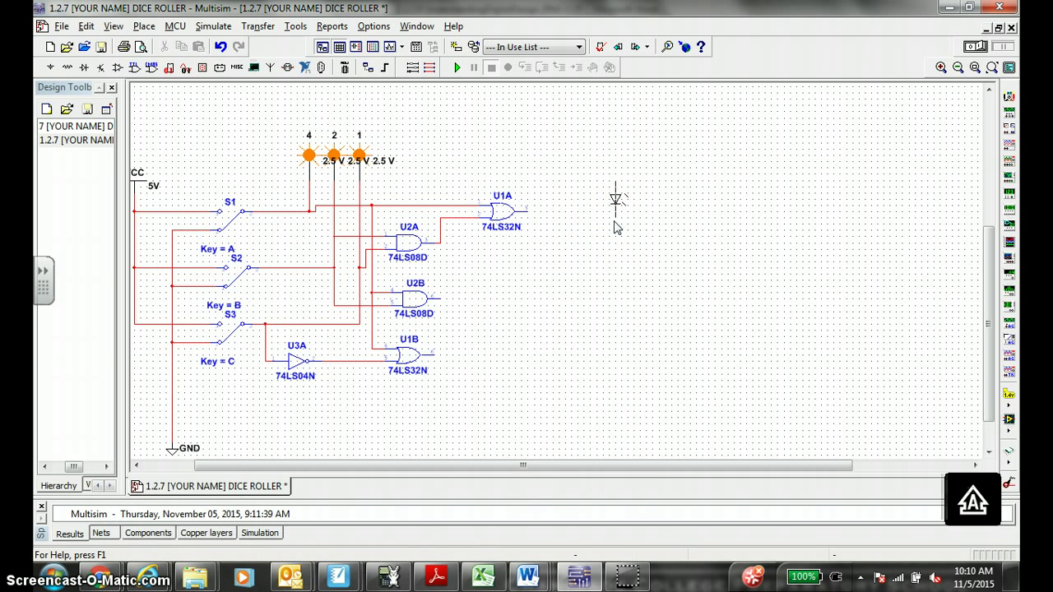
Step: Place LED1, LED2 and LED3 in a left column, and LED4 beside LED2
left_click(614, 221)
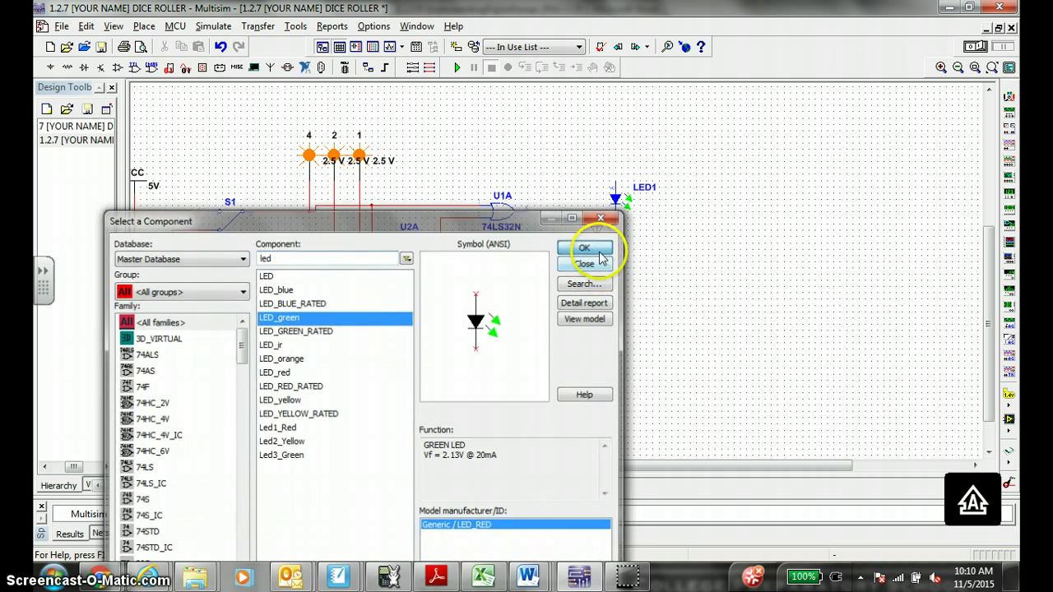
left_click(596, 247)
left_click(616, 280)
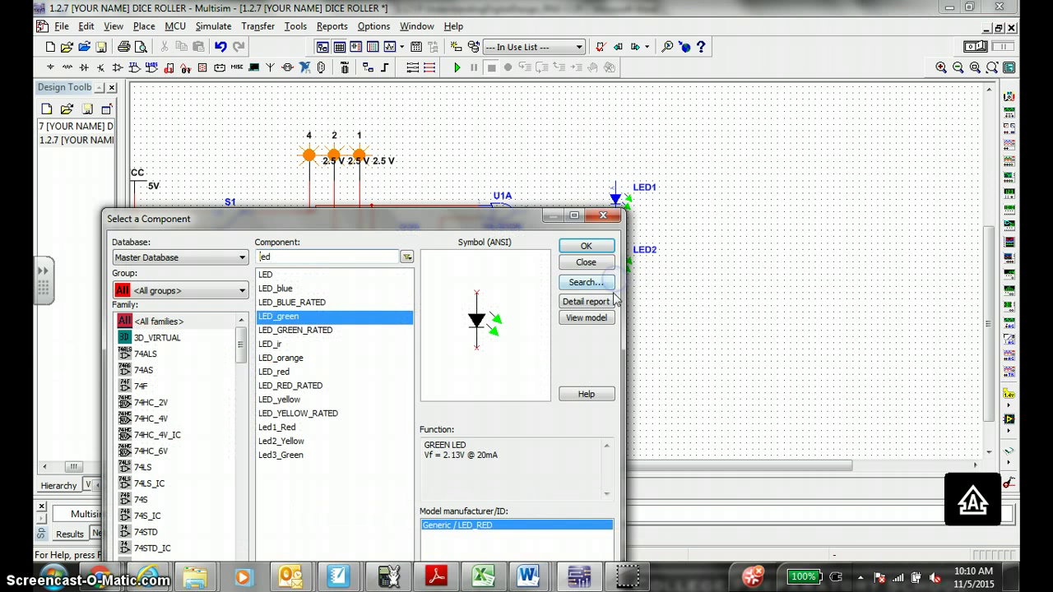
left_click(591, 247)
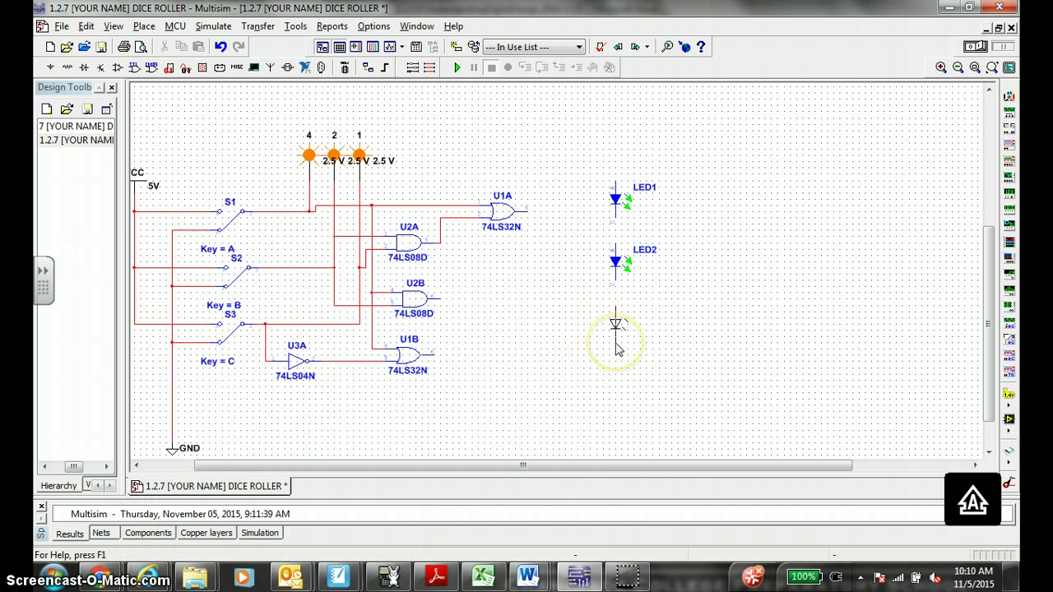
left_click(617, 359)
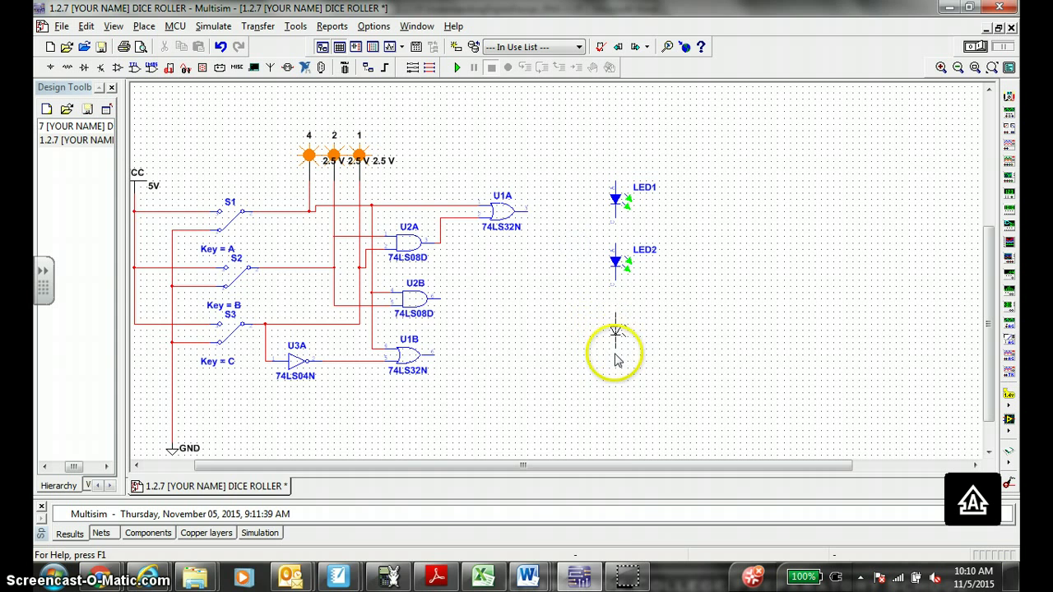
left_click(586, 249)
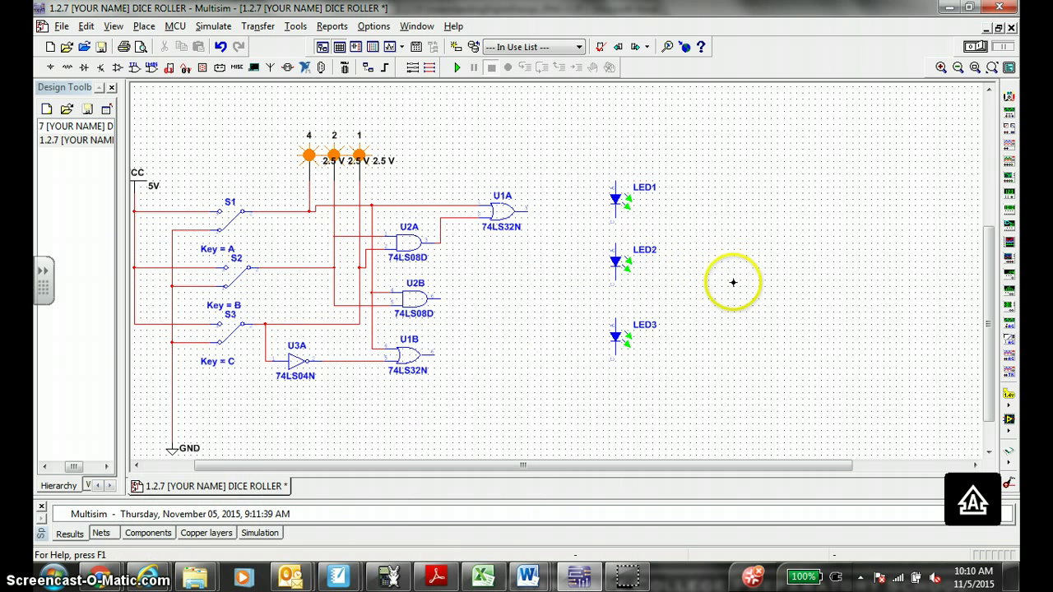
left_click(597, 249)
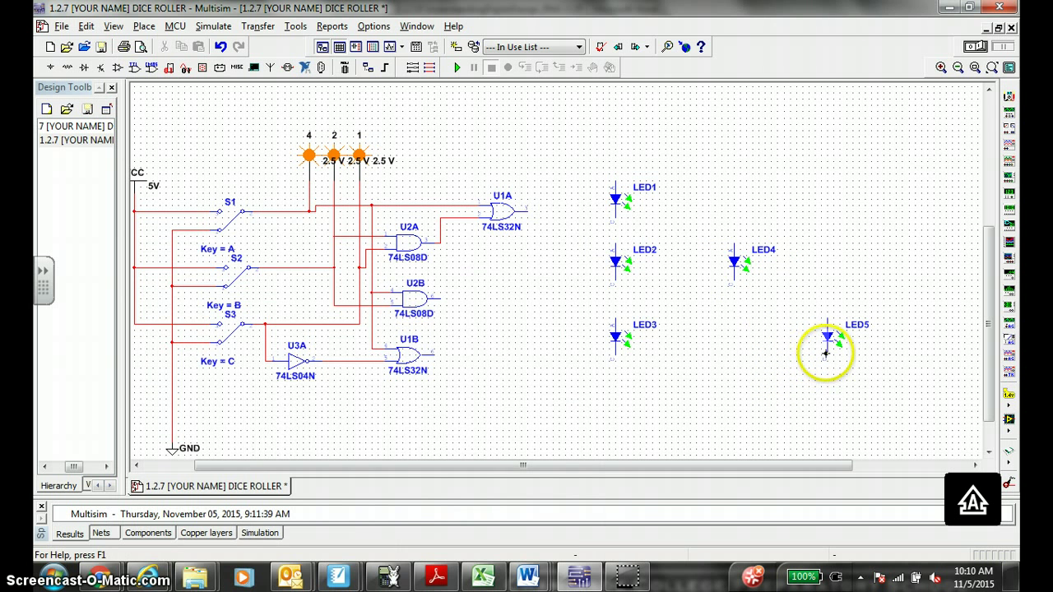
Step: Place LED5, LED6 and LED7 in a right column, finish placing, and select all seven LEDs
left_click(826, 352)
left_click(580, 251)
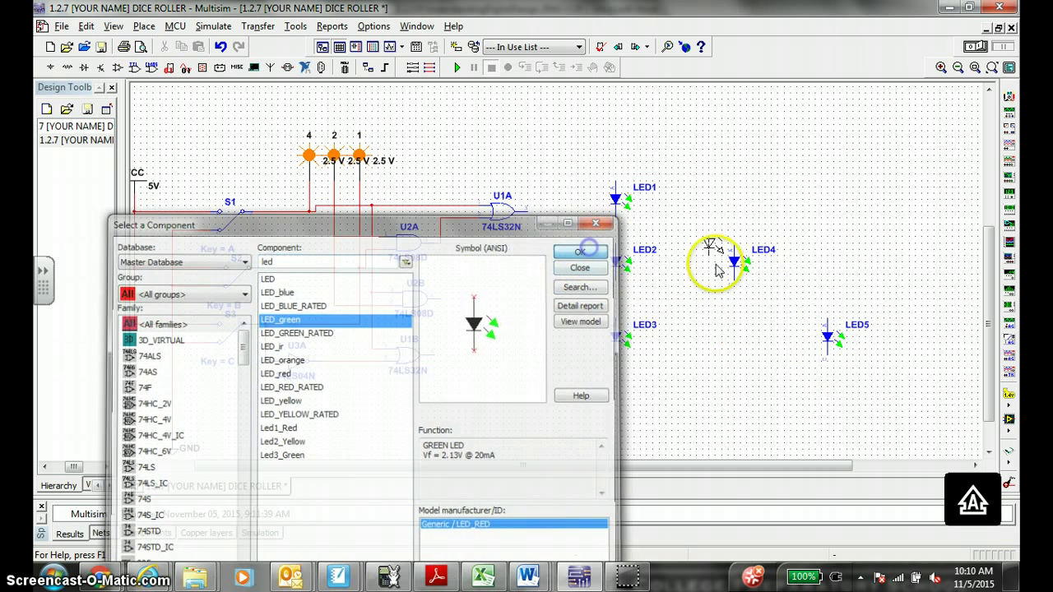
left_click(827, 280)
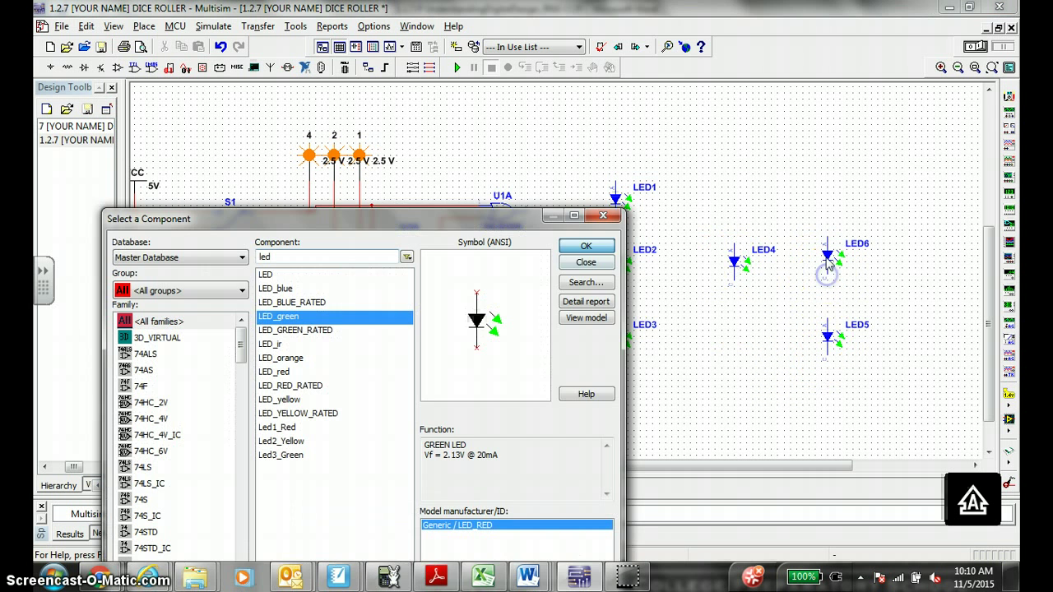
left_click(584, 248)
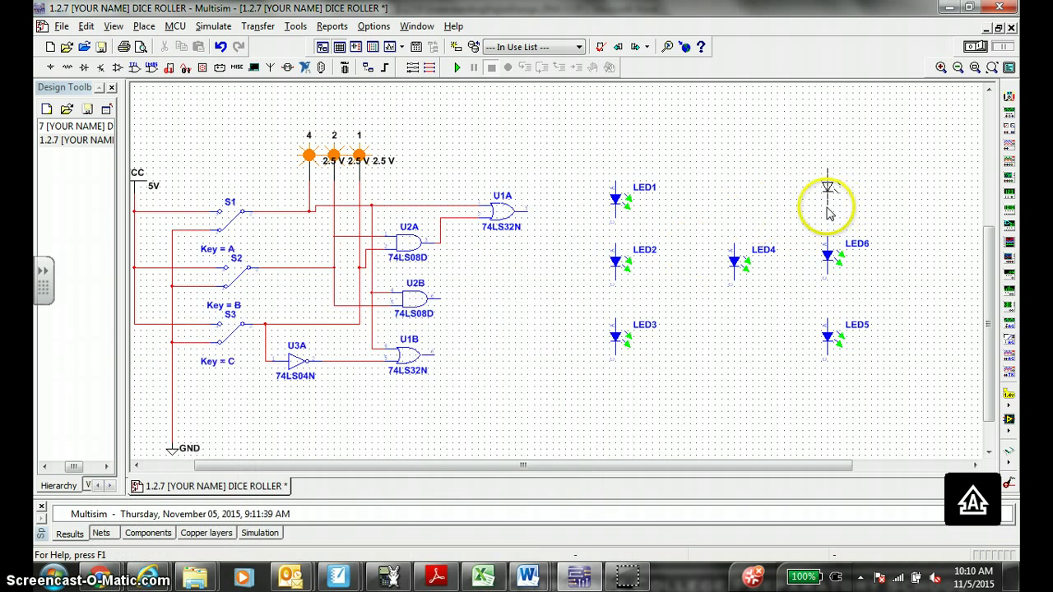
left_click(826, 205)
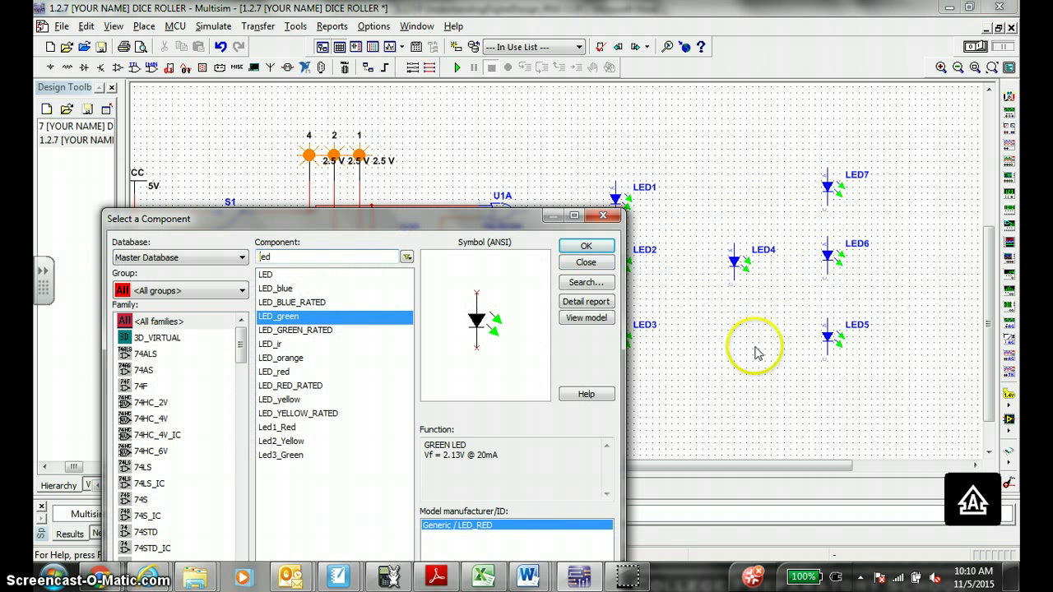
left_click(586, 246)
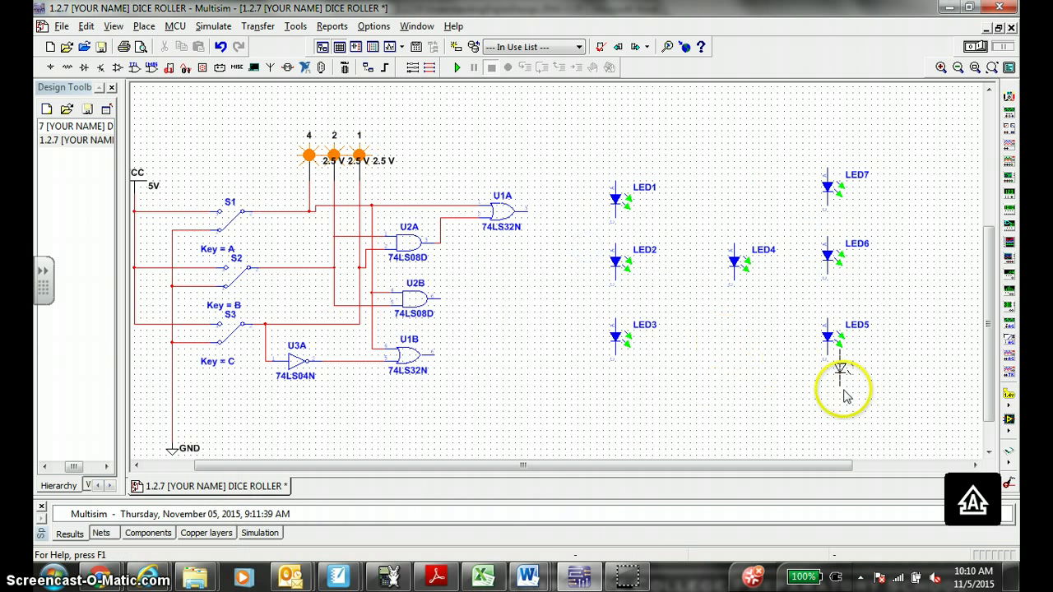
key("Escape")
key("Escape")
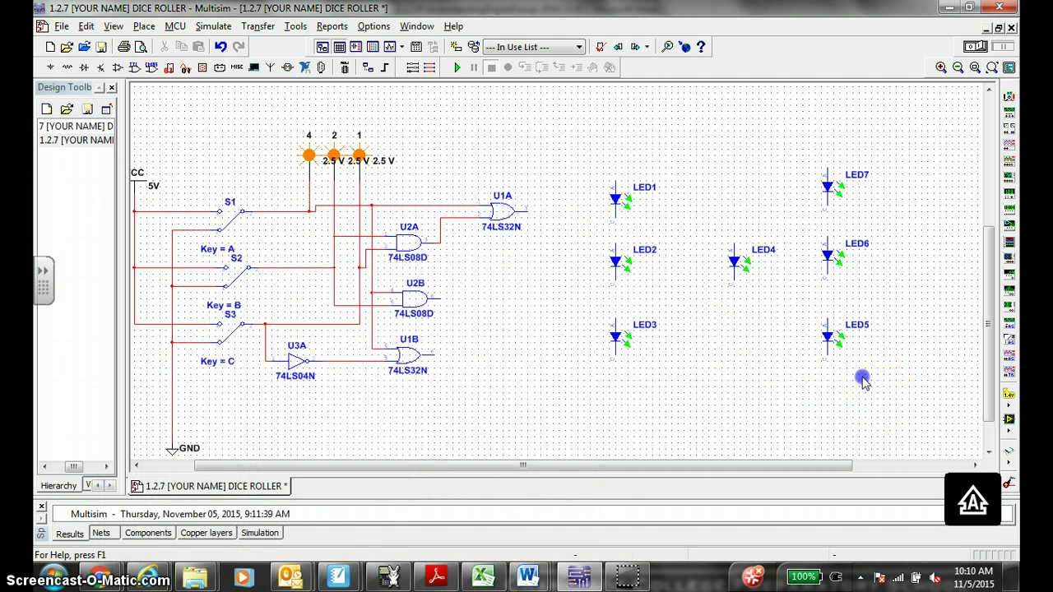
left_click_drag(885, 395, 598, 181)
Step: Rotate the seven selected LEDs 90° counterclockwise so they lie horizontally
right_click(647, 270)
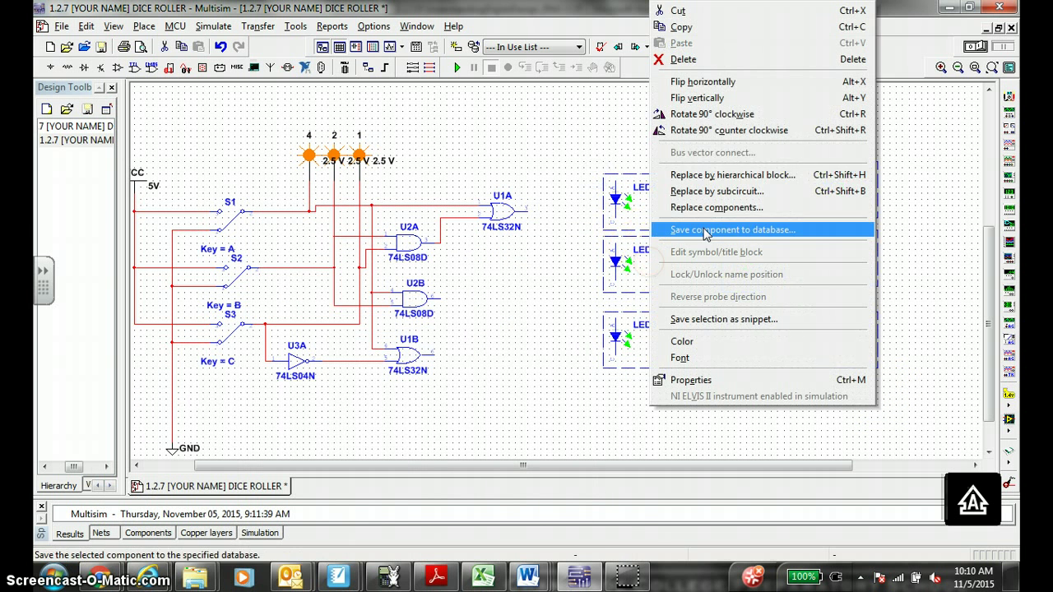
left_click(728, 130)
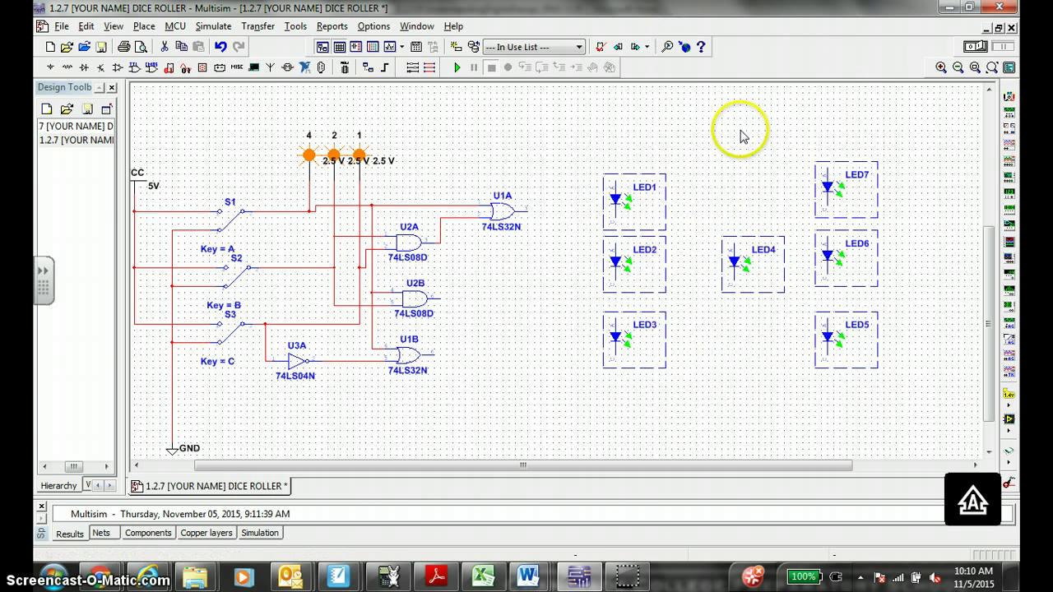
left_click(695, 374)
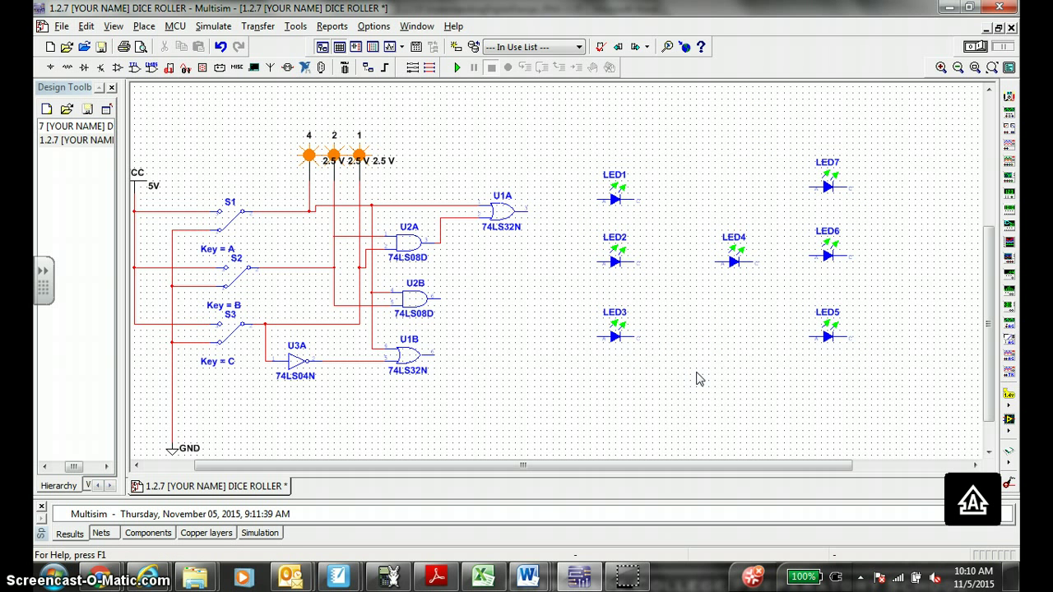
Step: Move the LED5–LED7 column farther right and nudge LED4 right to stay centered
left_click(827, 188)
left_click(827, 336, "shift")
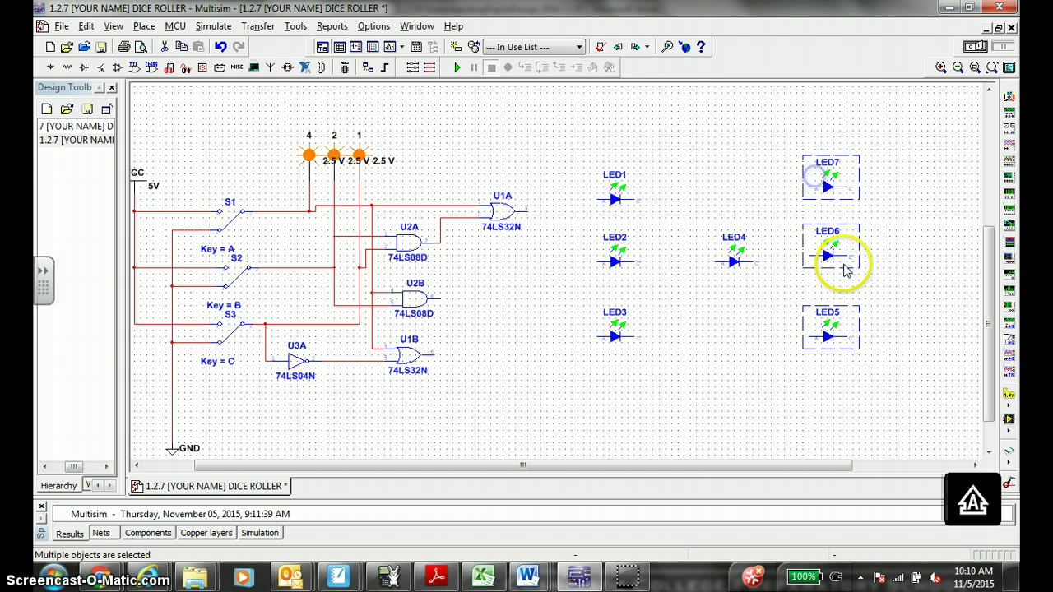
left_click_drag(846, 263, 911, 260)
left_click(766, 288)
left_click(736, 256)
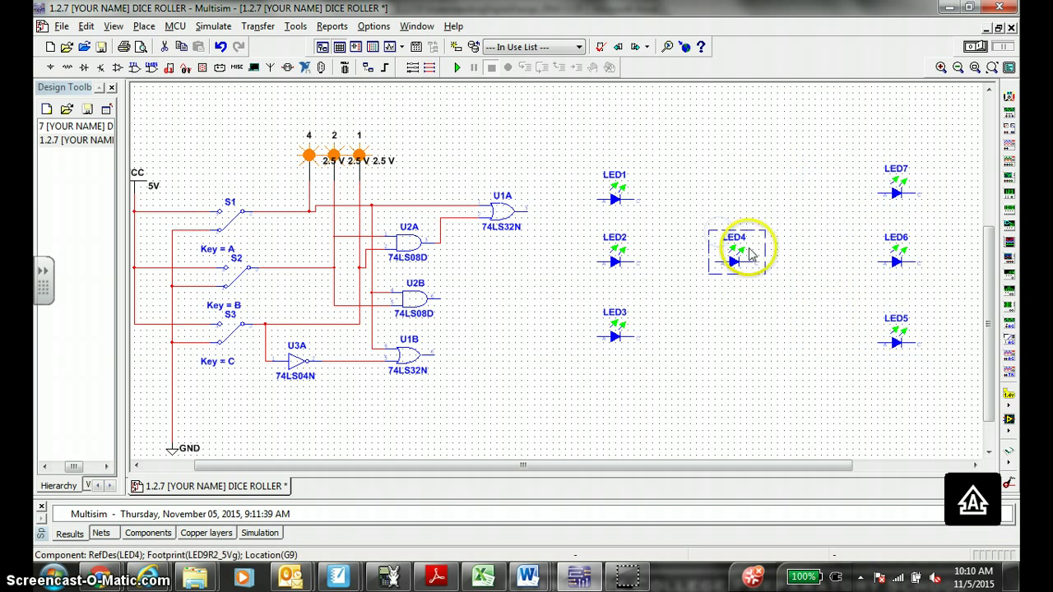
left_click_drag(774, 248, 775, 249)
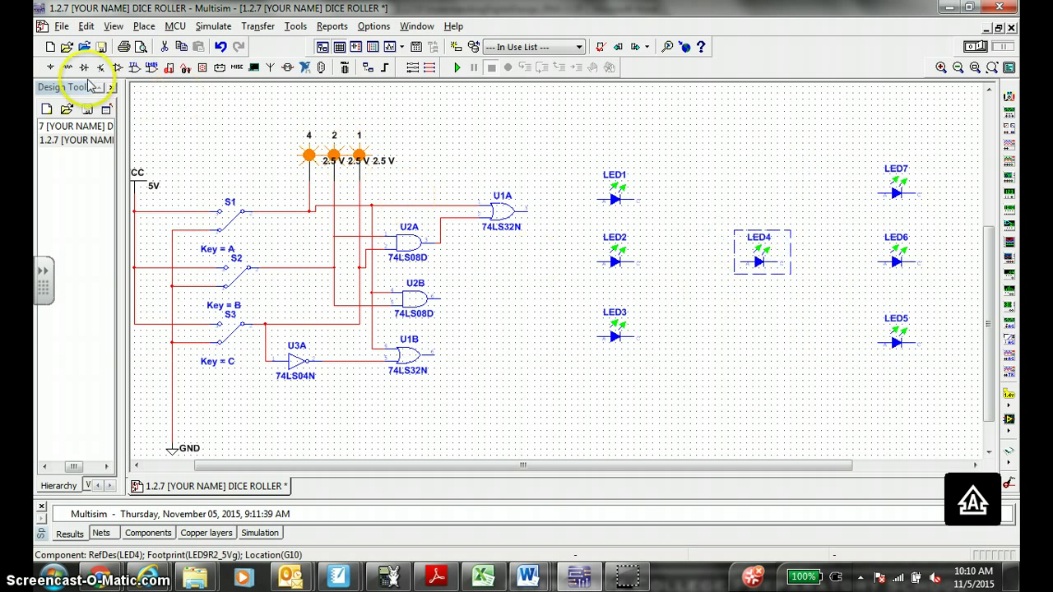
Step: Pick a 180 Ω resistor from the Basic RESISTOR family for placement
left_click(66, 67)
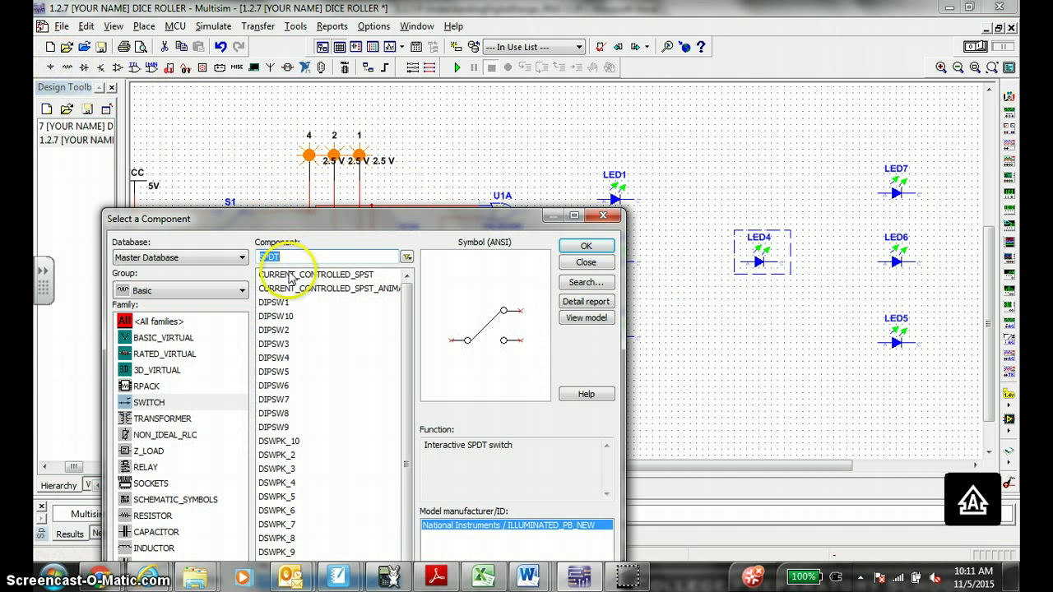
left_click(153, 516)
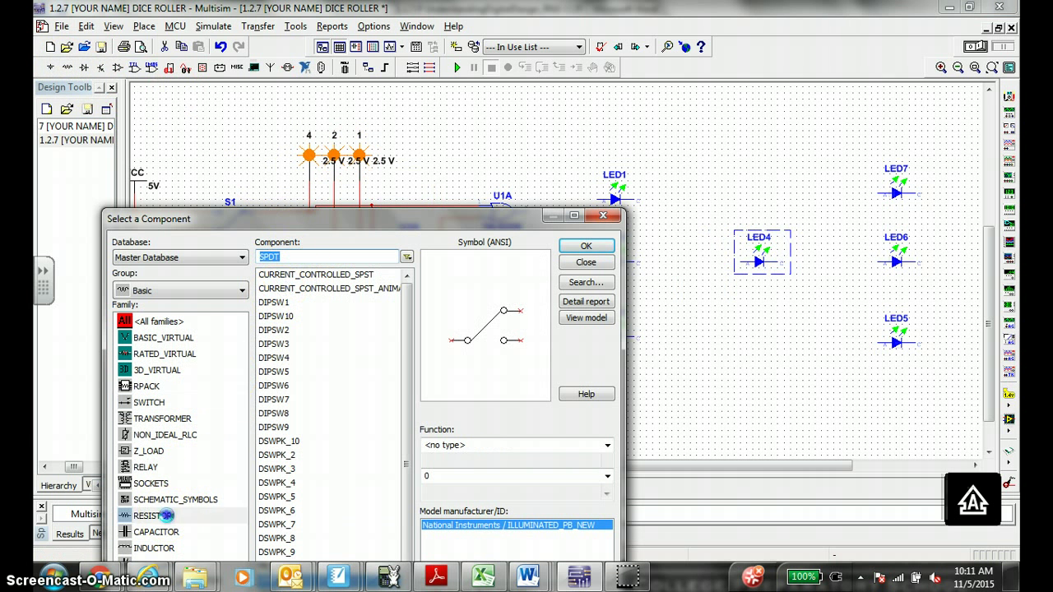
left_click(290, 259)
type("10")
key("BackSpace")
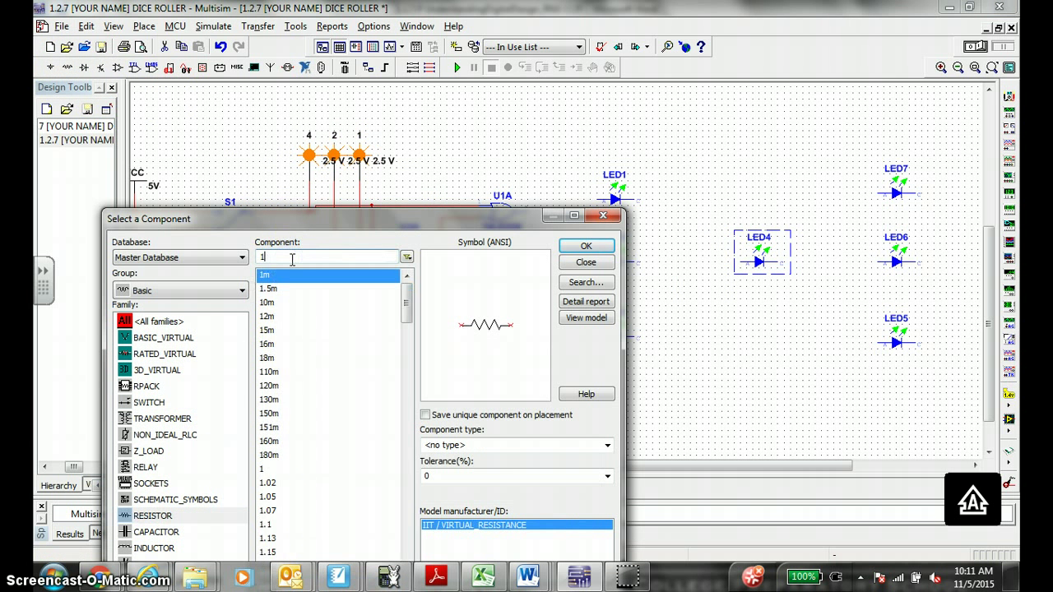
type("80")
left_click(268, 288)
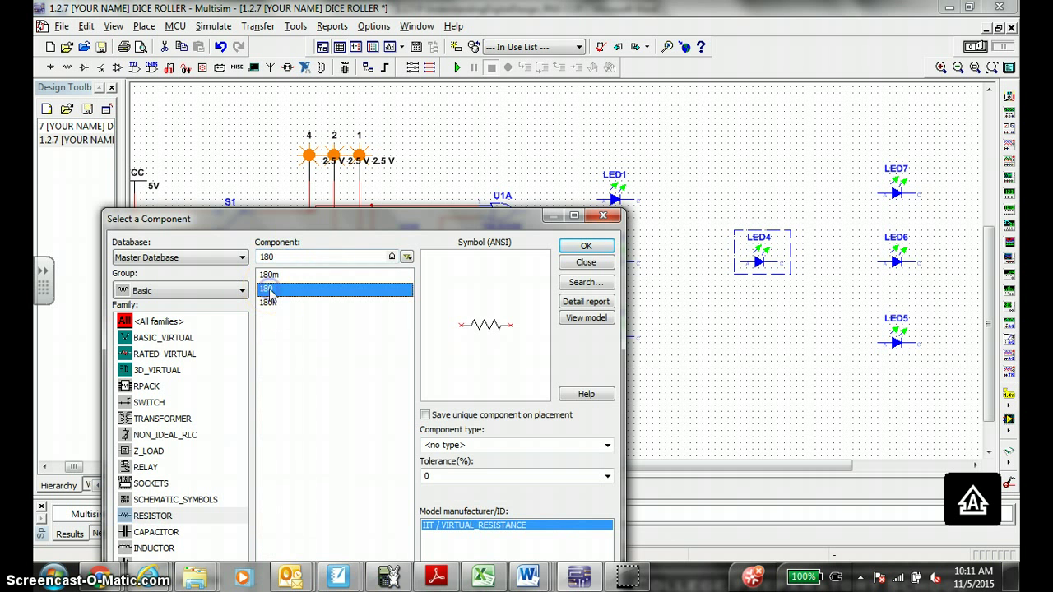
left_click(580, 246)
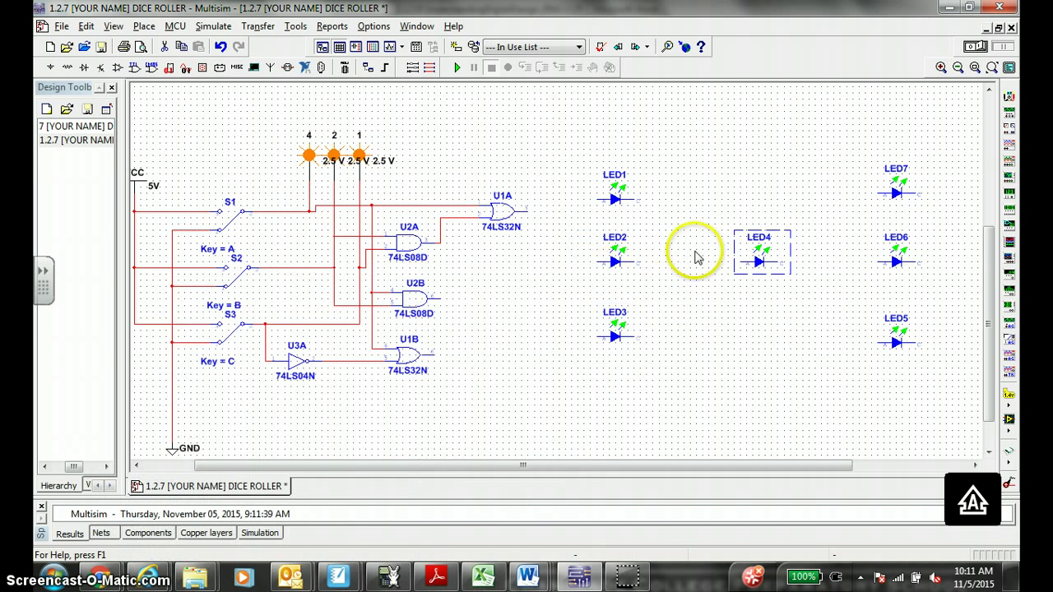
Step: Place resistors R1 through R7, one beside each of LED1 to LED7
left_click(669, 206)
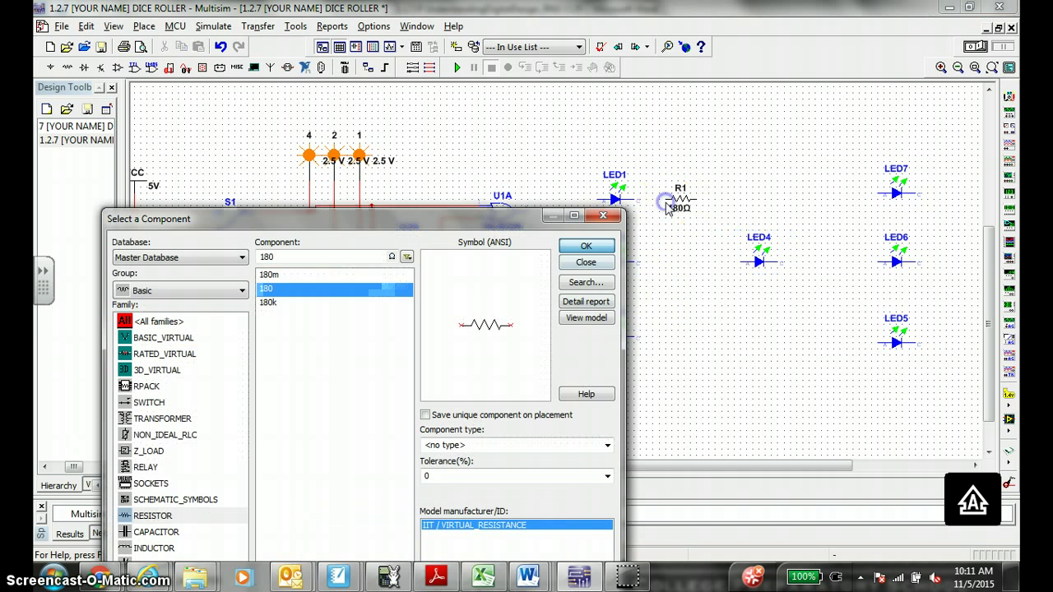
left_click(586, 247)
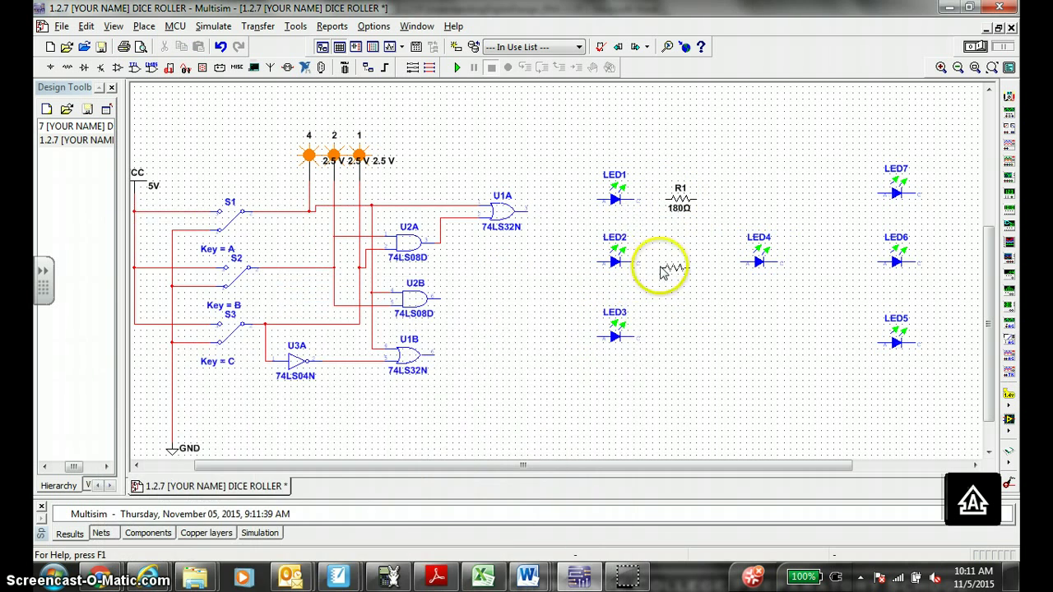
left_click(686, 260)
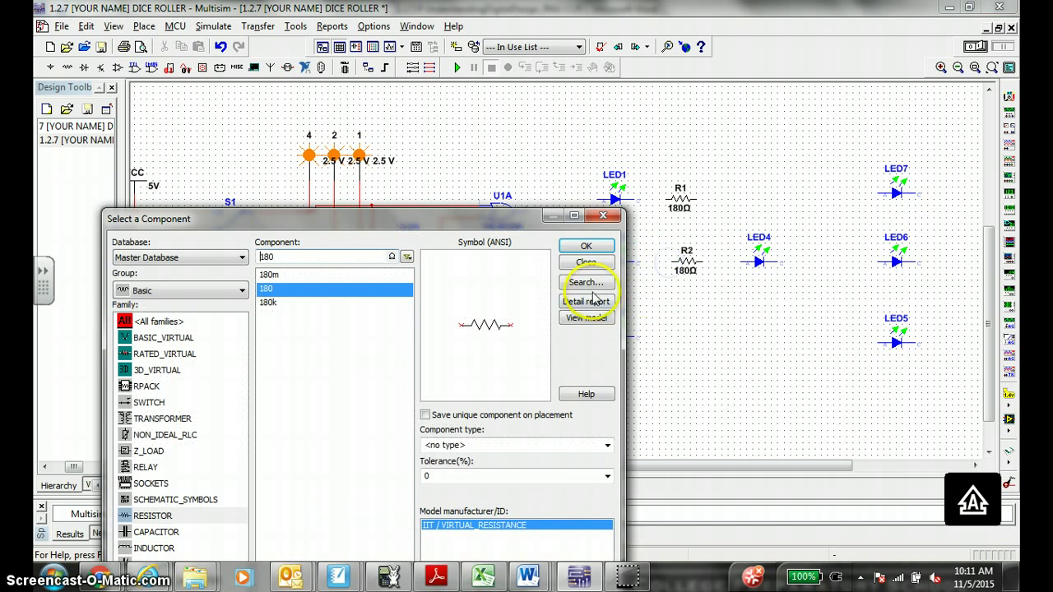
left_click(586, 246)
left_click(668, 338)
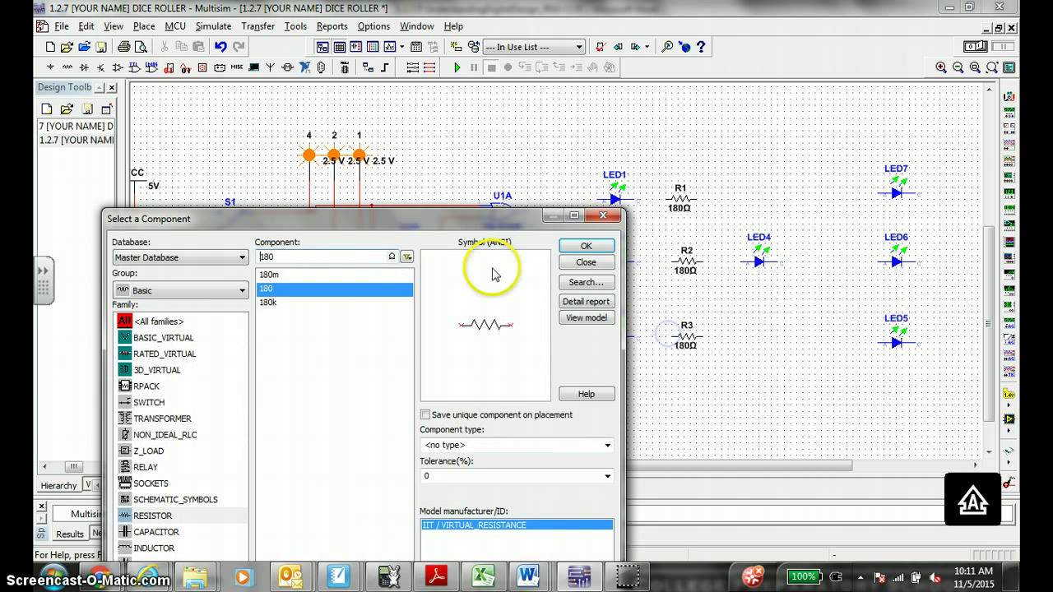
left_click(587, 246)
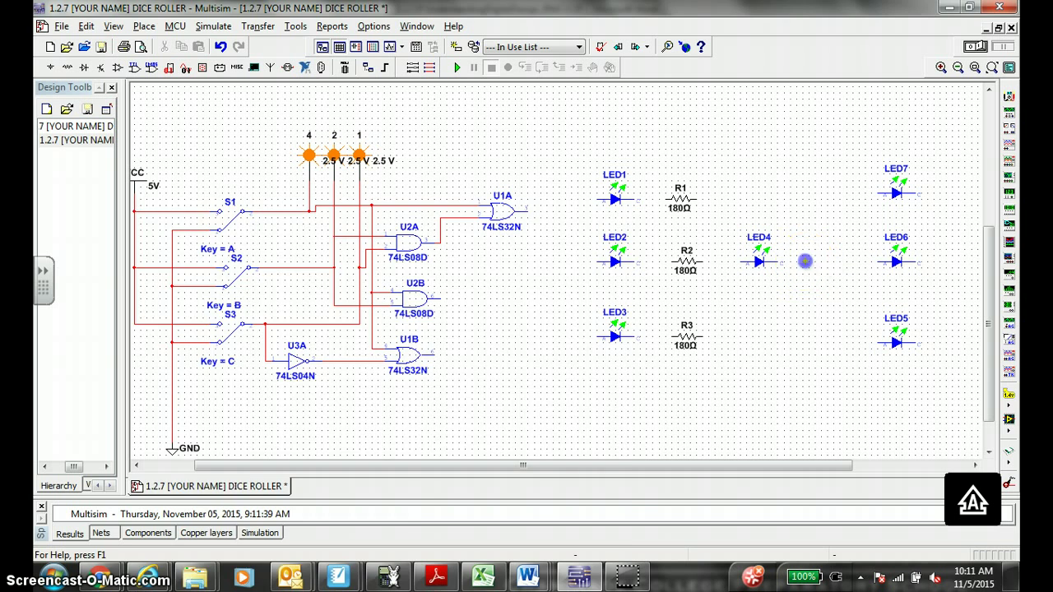
left_click(806, 261)
left_click(586, 246)
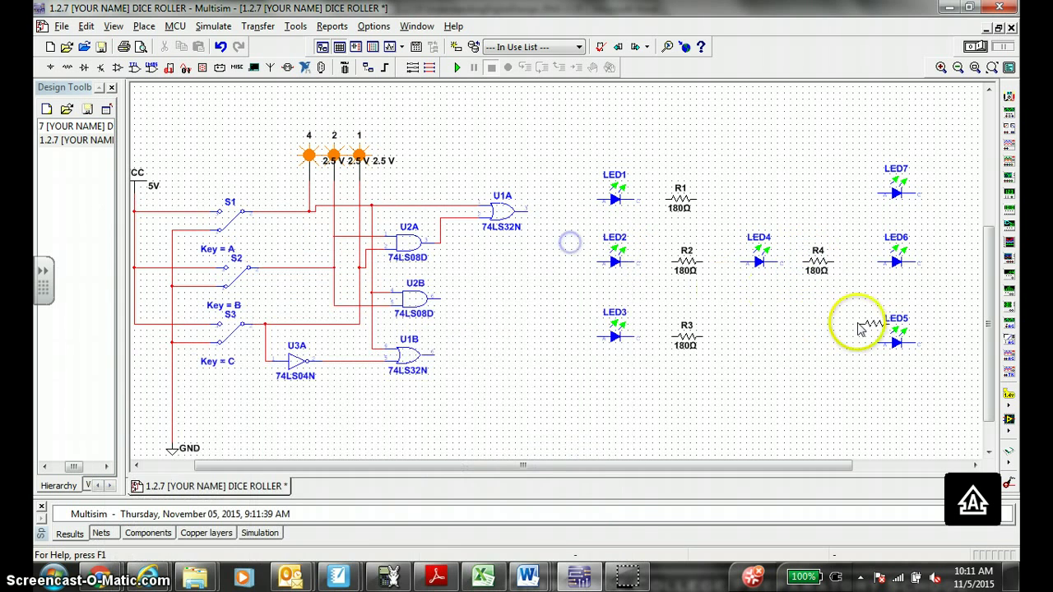
left_click(941, 343)
left_click(585, 246)
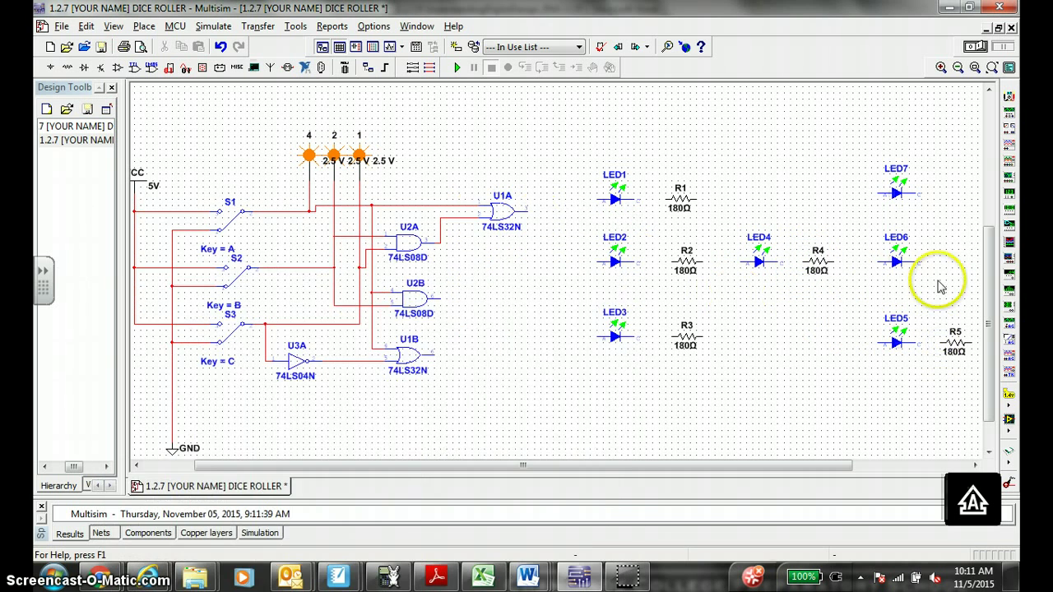
left_click(940, 267)
left_click(586, 246)
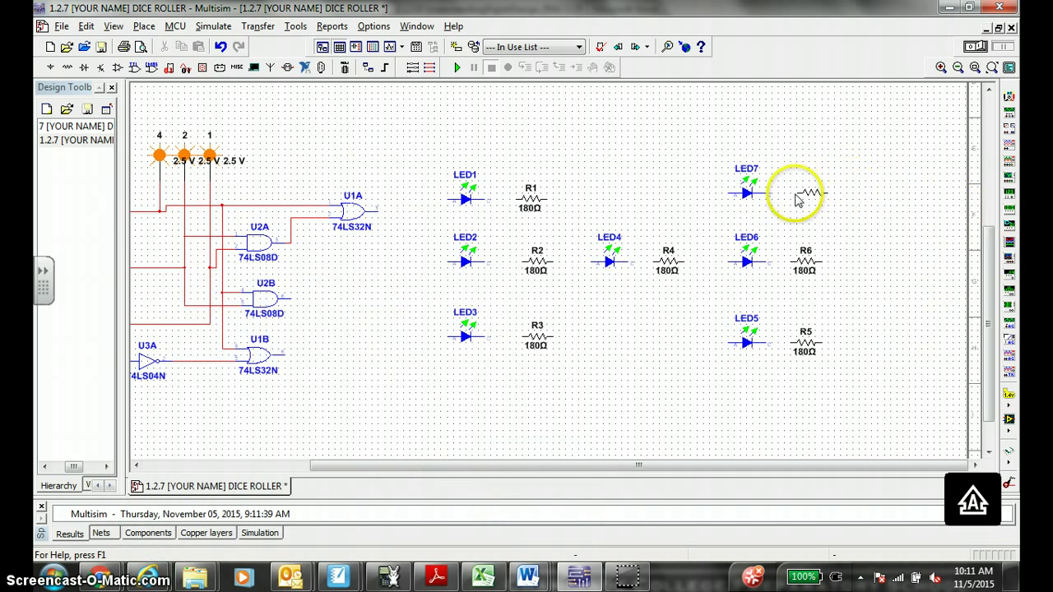
left_click(795, 195)
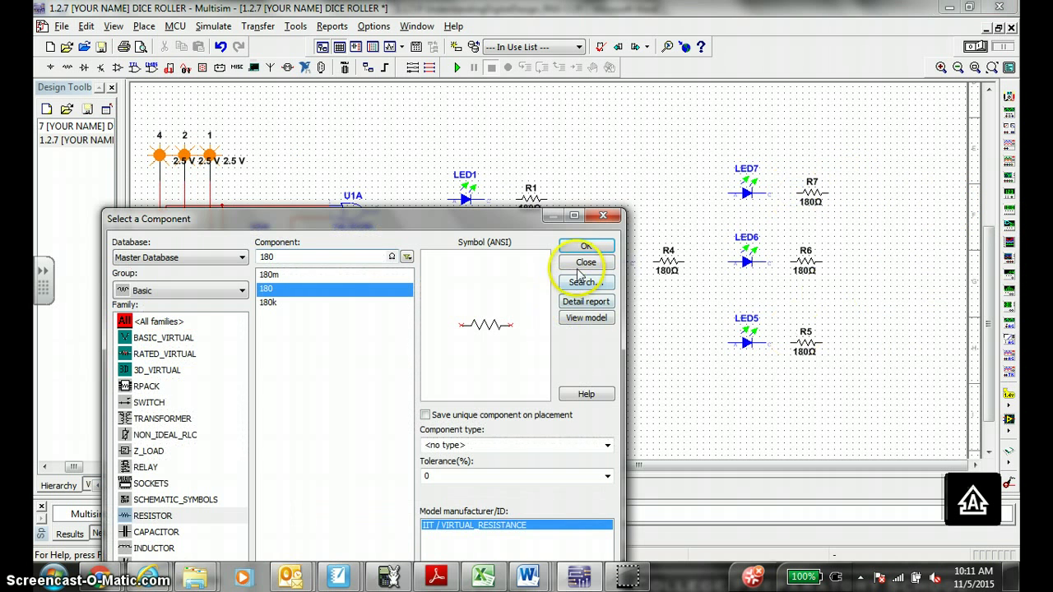
left_click(578, 263)
Step: Shift the LED5–LED7/R5–R7 column right and up, and nudge LED4 and R4 right
left_click(864, 377)
left_click(764, 261)
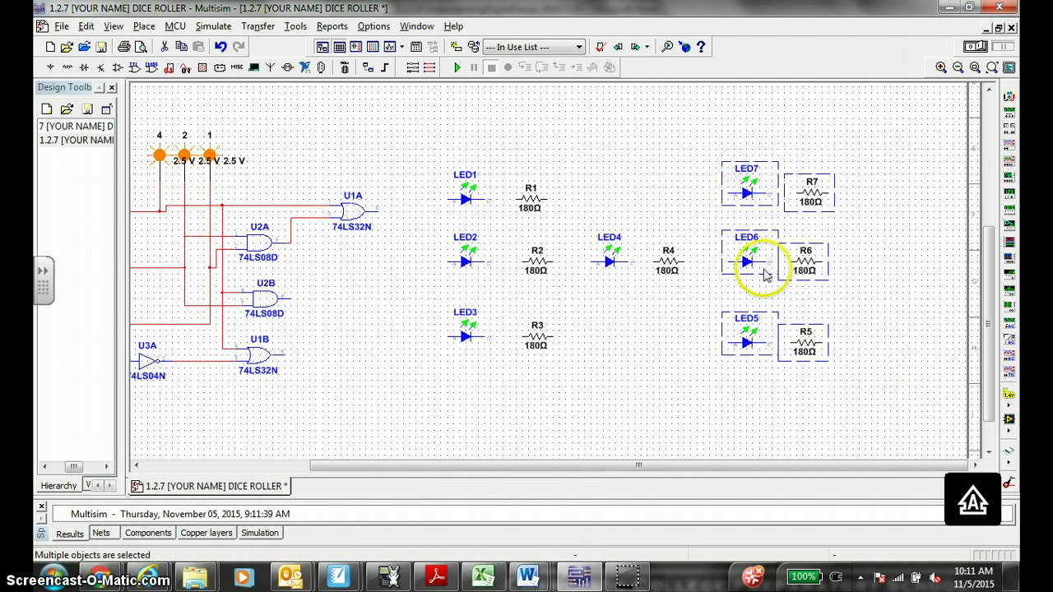
left_click(789, 263)
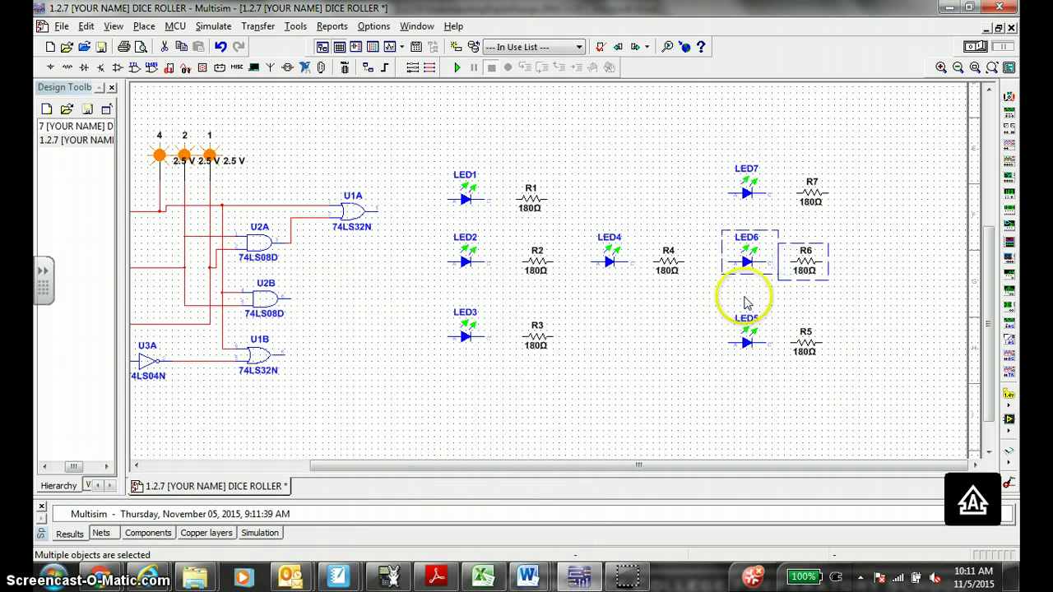
left_click_drag(861, 349, 716, 169)
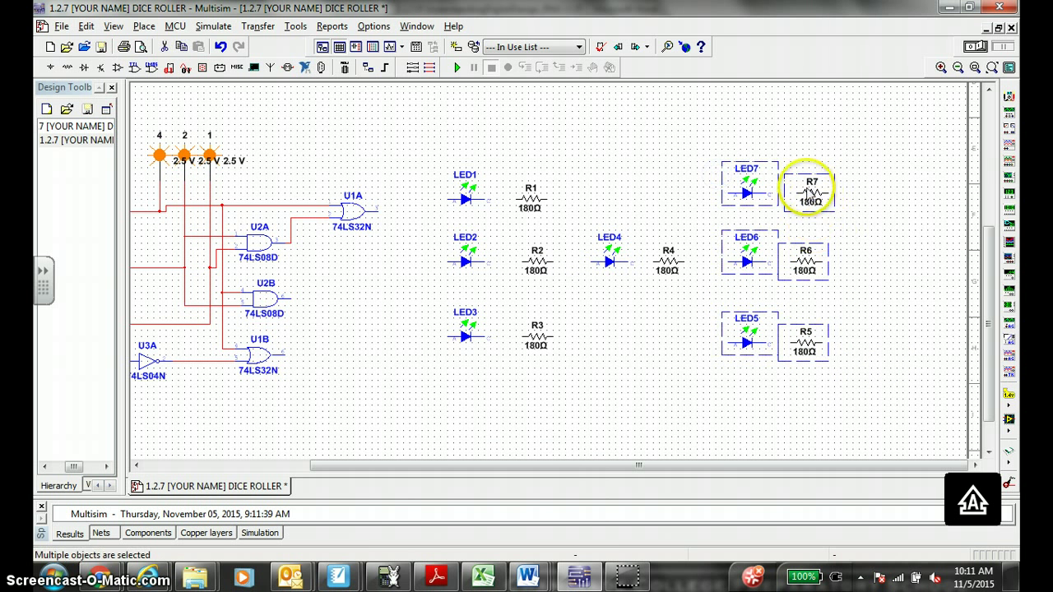
left_click_drag(810, 194, 842, 187)
left_click_drag(705, 305, 556, 217)
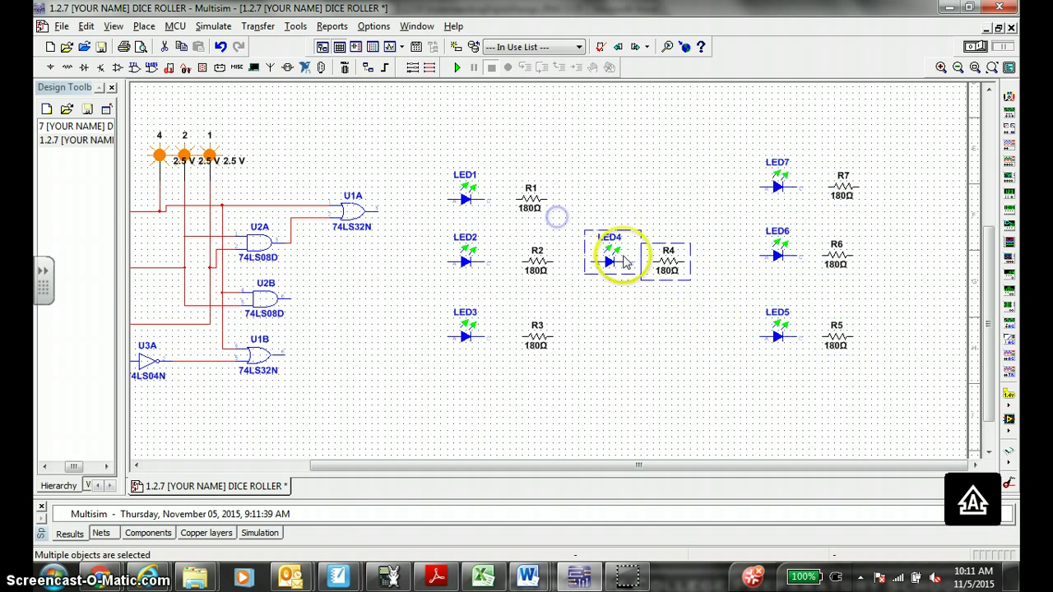
left_click(634, 240)
left_click_drag(656, 239, 656, 239)
left_click(665, 321)
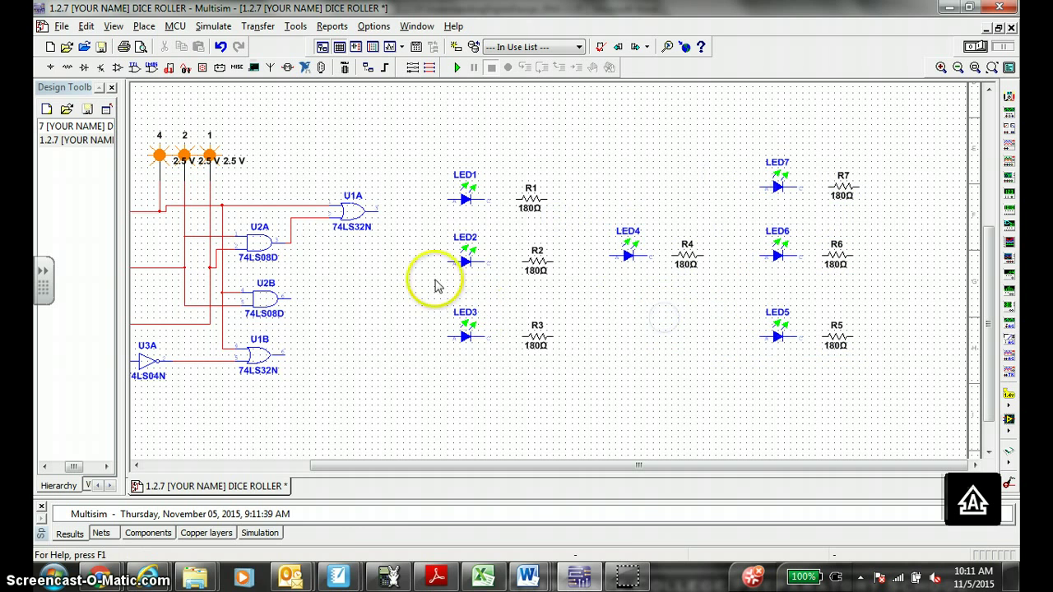
Step: Place GND symbols beside R1, R2, R3, below R4, and beside R7, R6 and R5
left_click(48, 67)
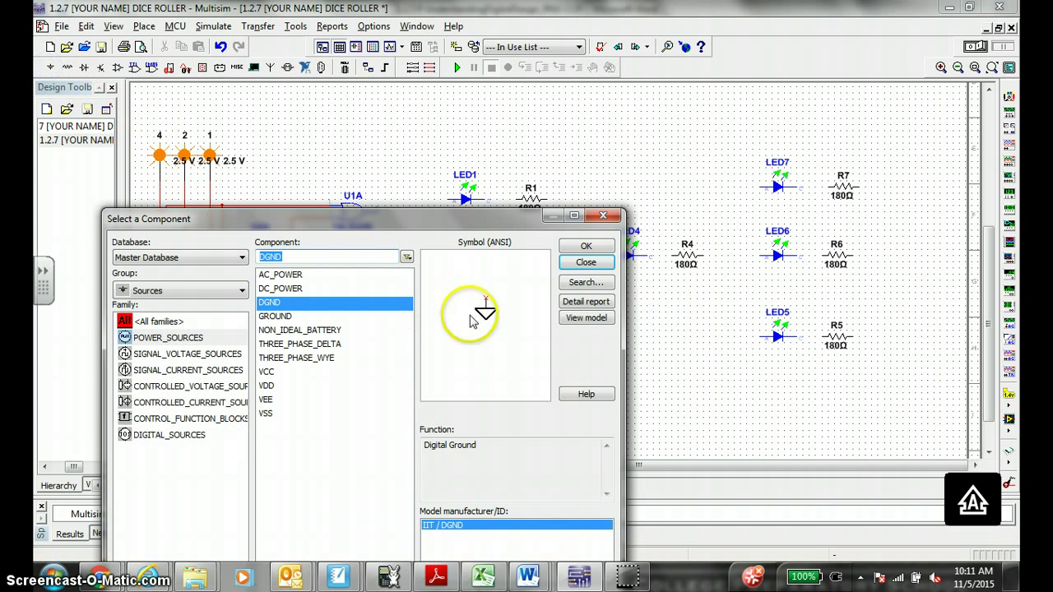
left_click(589, 244)
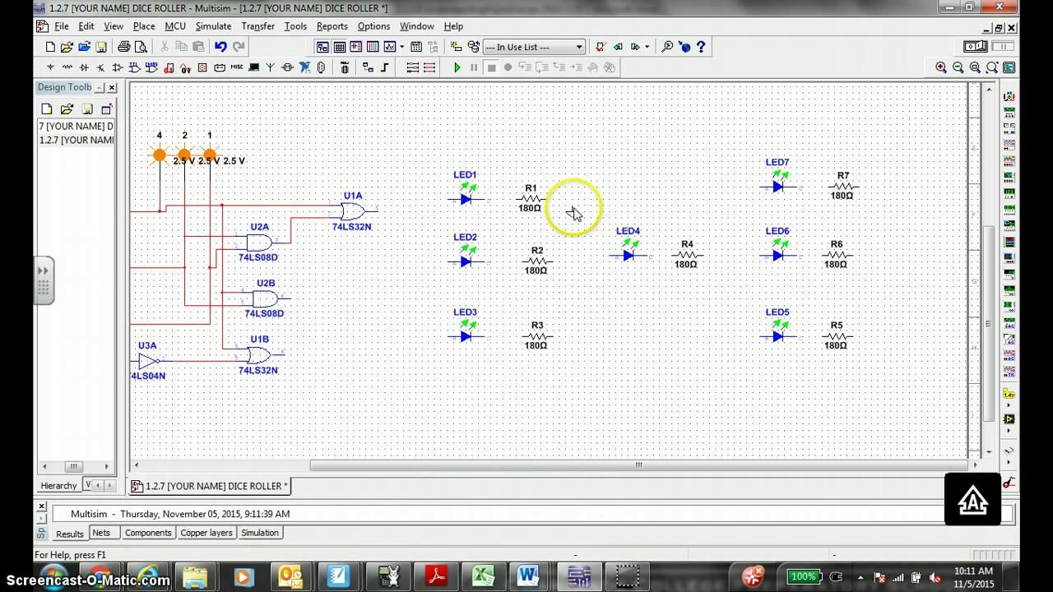
left_click(573, 213)
left_click(588, 244)
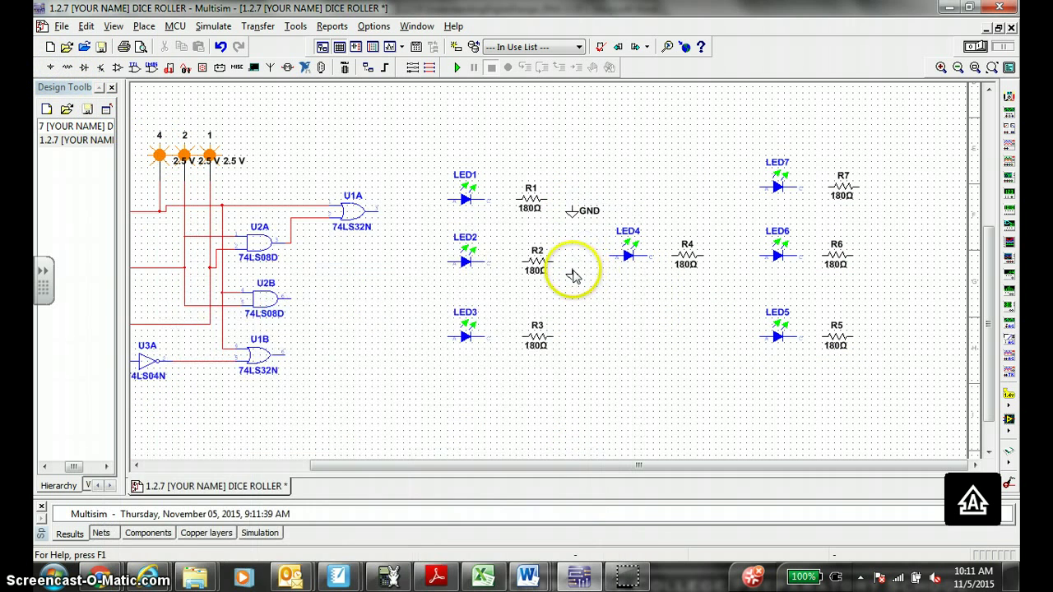
left_click(573, 276)
left_click(589, 244)
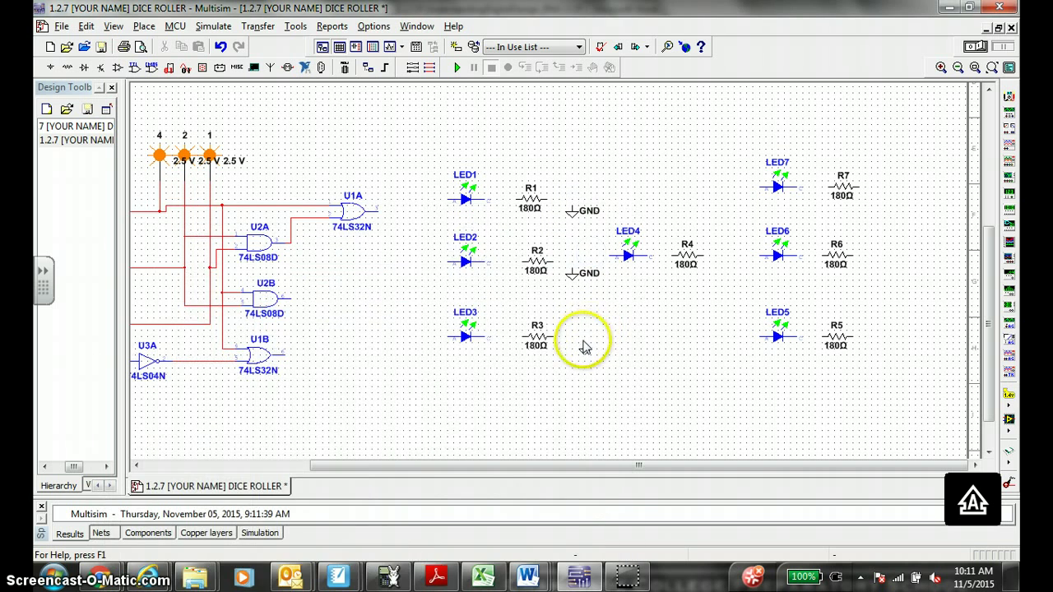
left_click(583, 347)
left_click(583, 245)
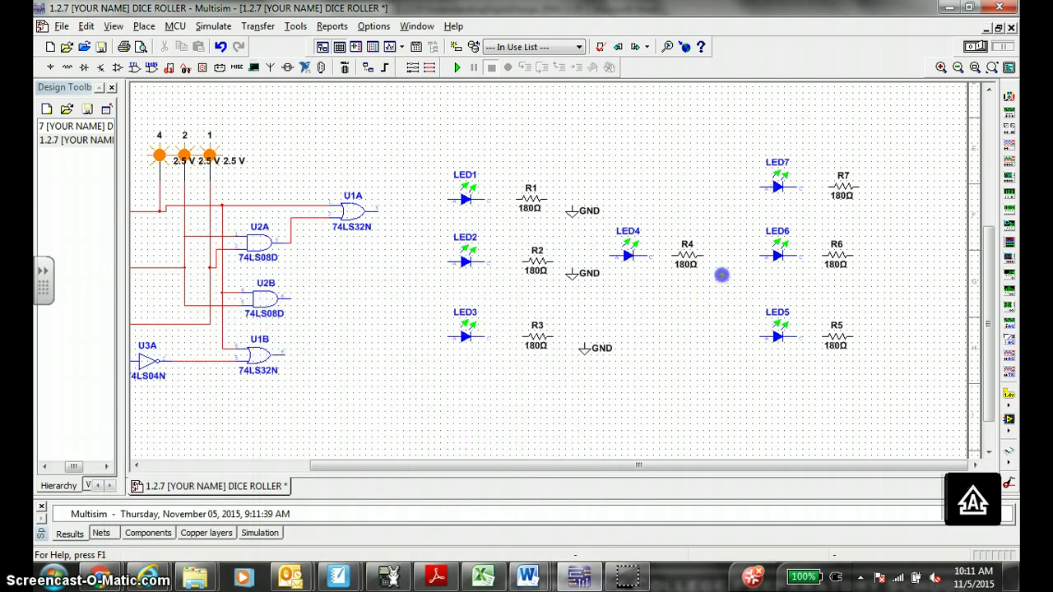
left_click(721, 275)
left_click(584, 245)
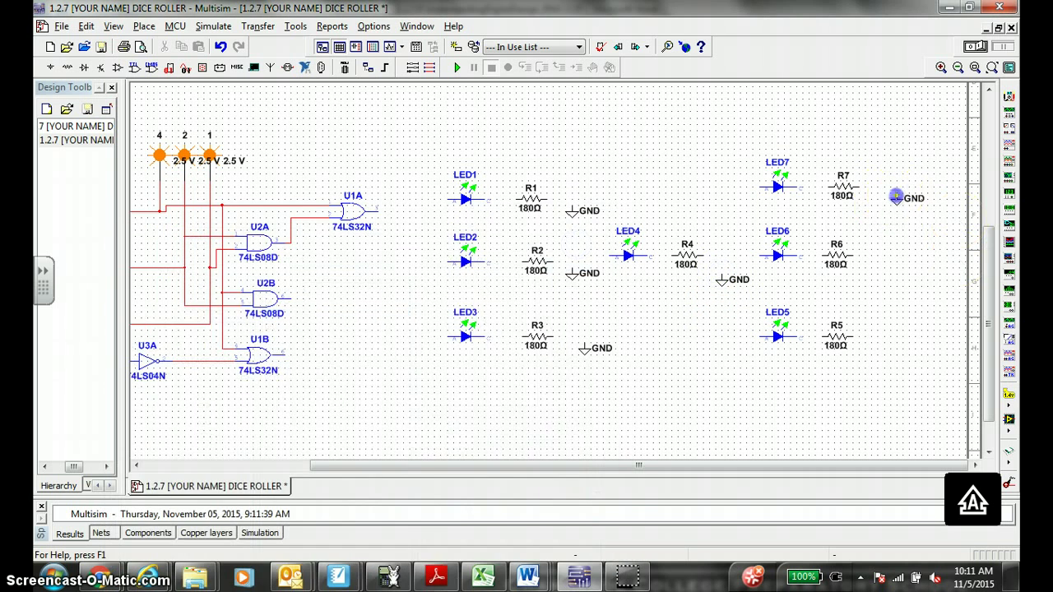
left_click(897, 197)
left_click(583, 245)
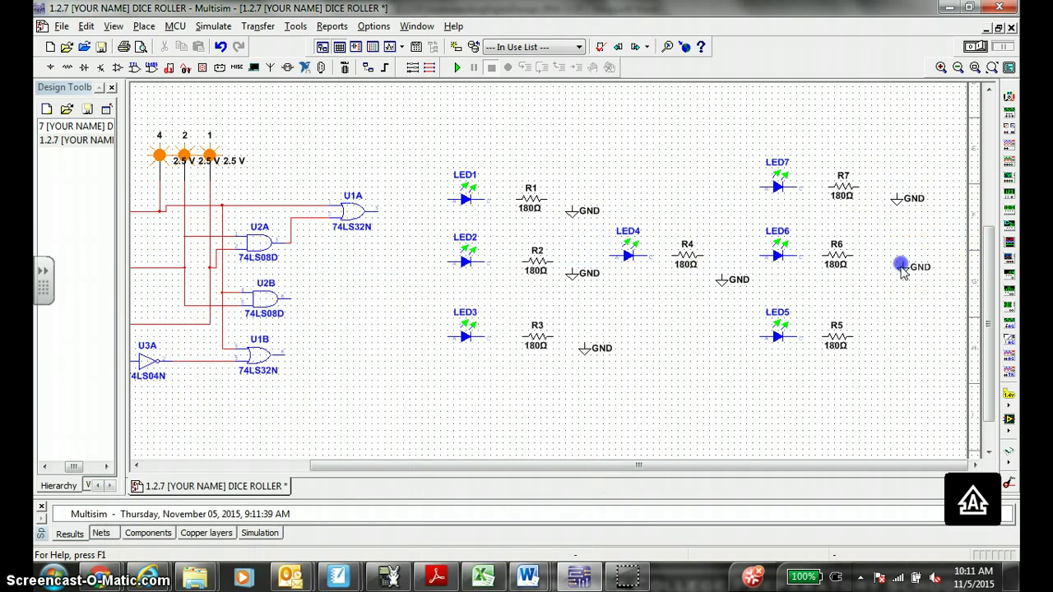
left_click(902, 268)
left_click(595, 245)
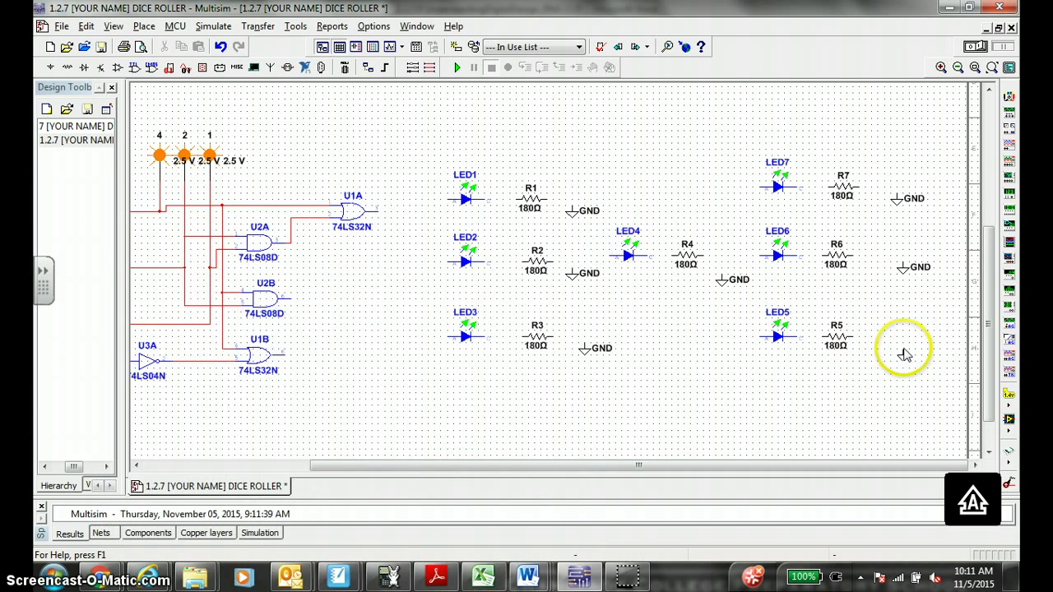
left_click(904, 353)
left_click(595, 245)
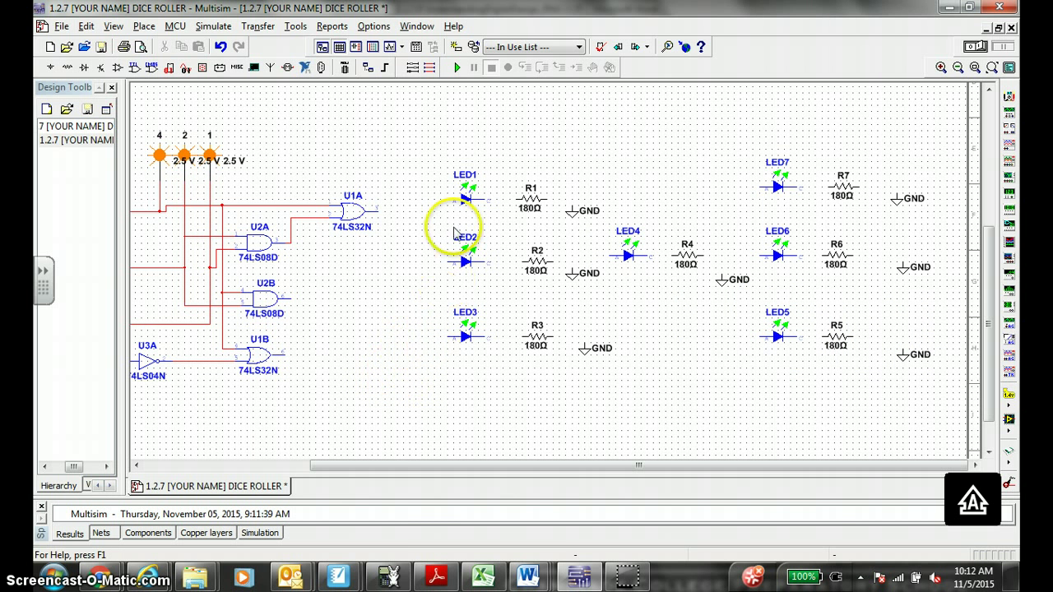
Step: Wire U1A's output to LED1's anode and R1 to its ground symbol
left_click(388, 216)
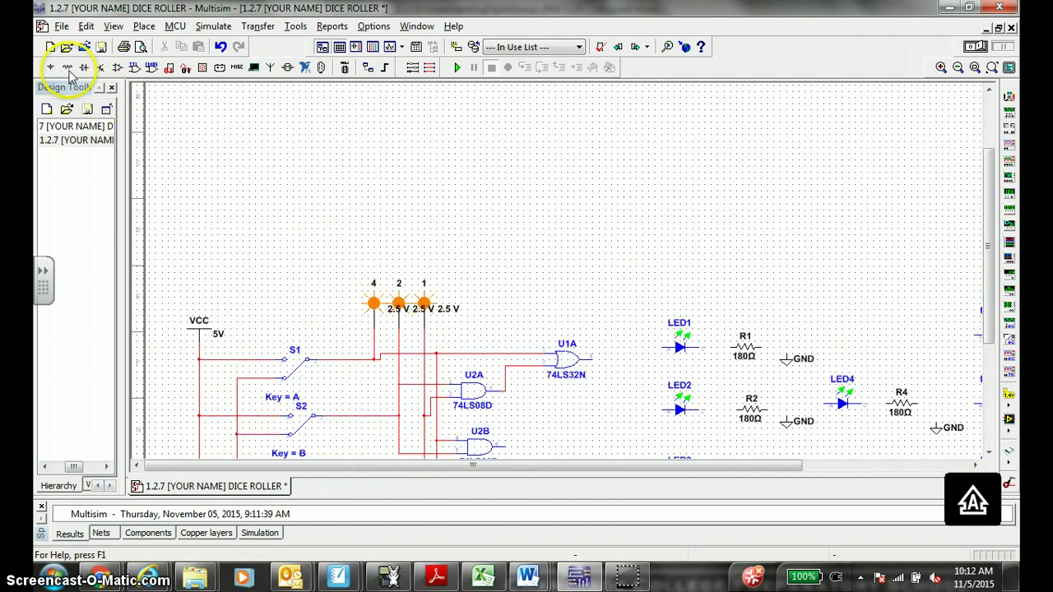
scroll(498, 220, "down", 4)
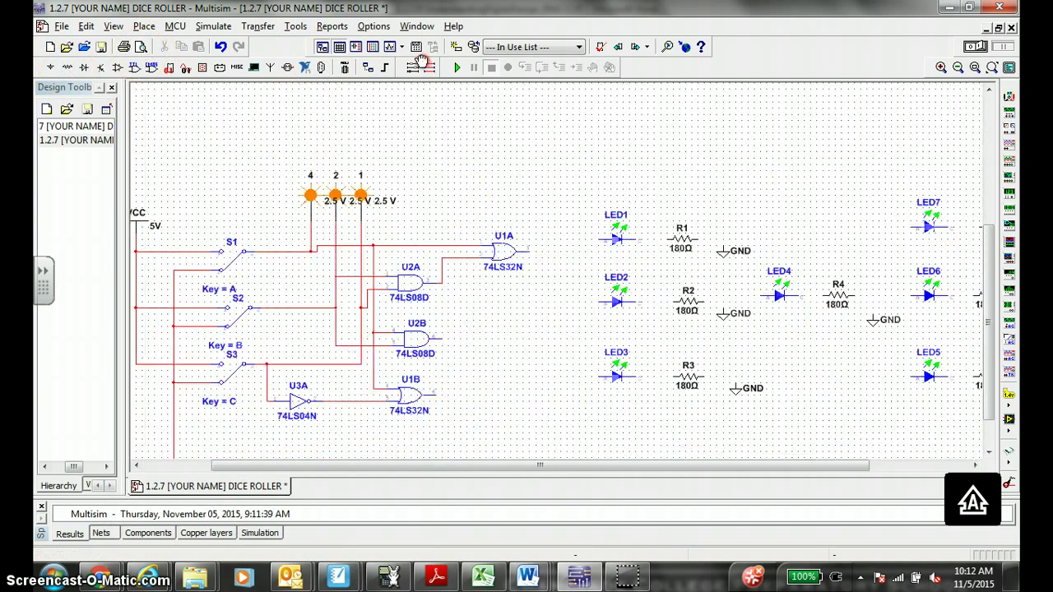
scroll(506, 212, "up", 2)
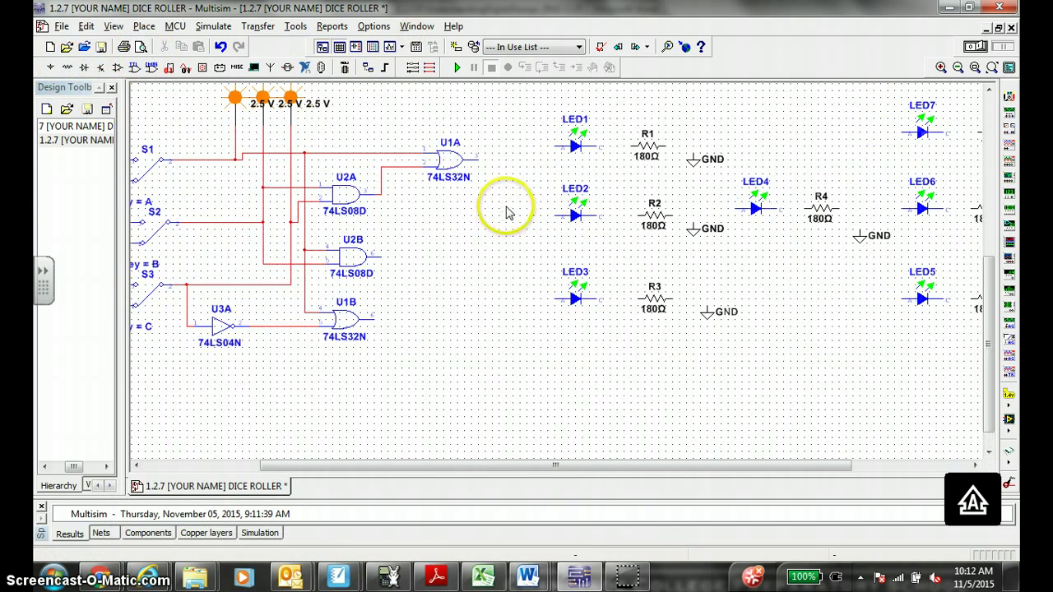
left_click(475, 157)
left_click(559, 146)
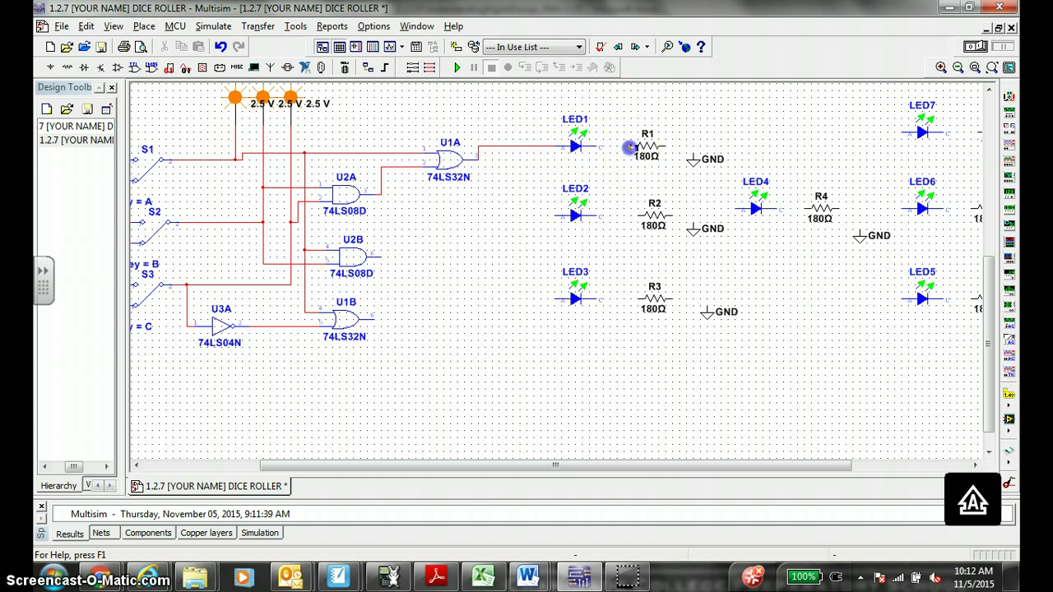
left_click(665, 145)
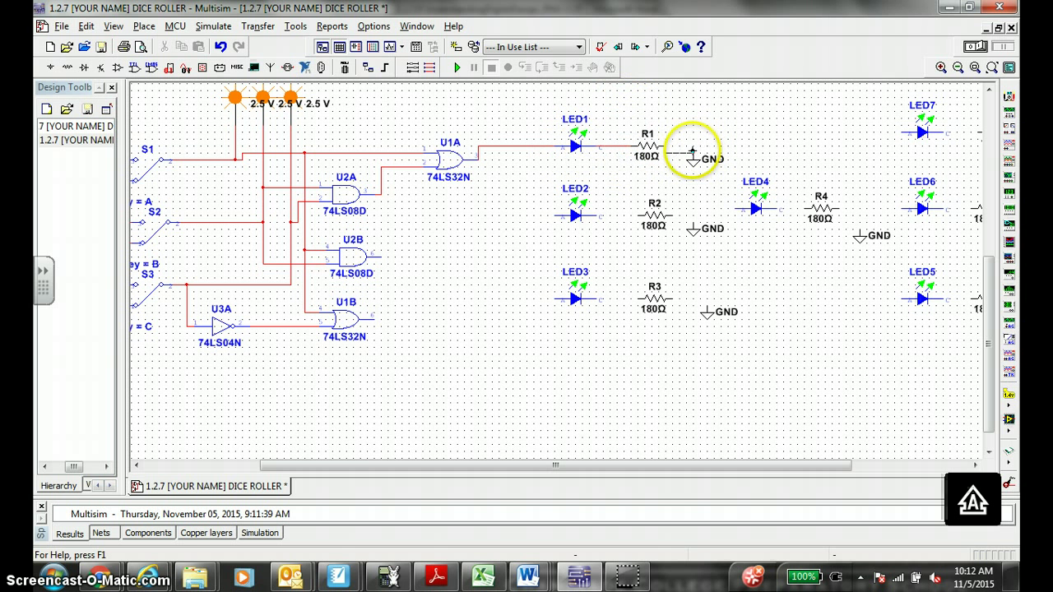
left_click(694, 150)
left_click(665, 208)
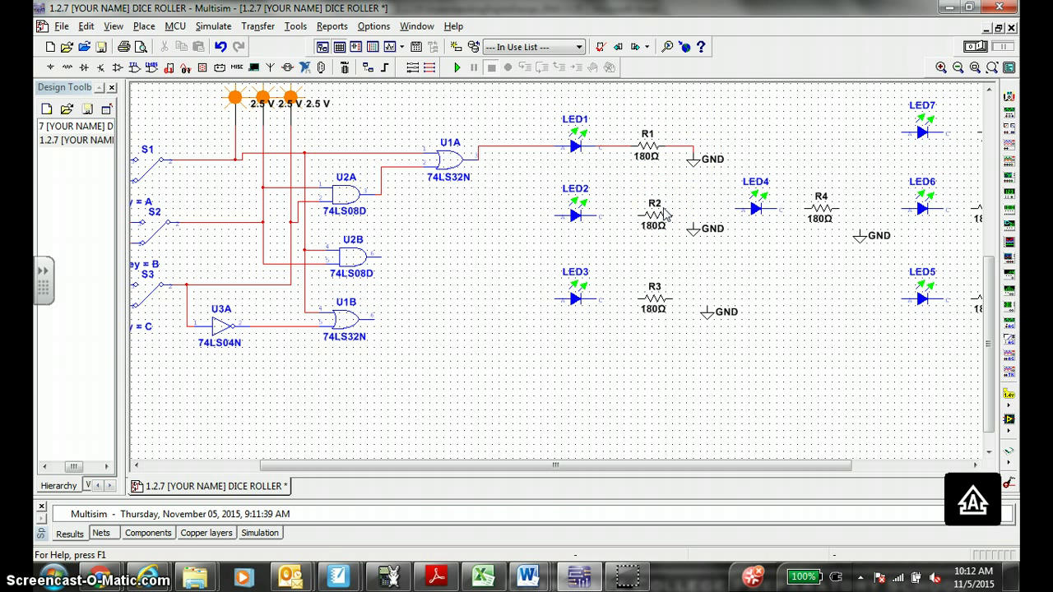
Step: Wire U2B's output to LED2, LED2's cathode to R2, and R2 to ground
left_click(381, 258)
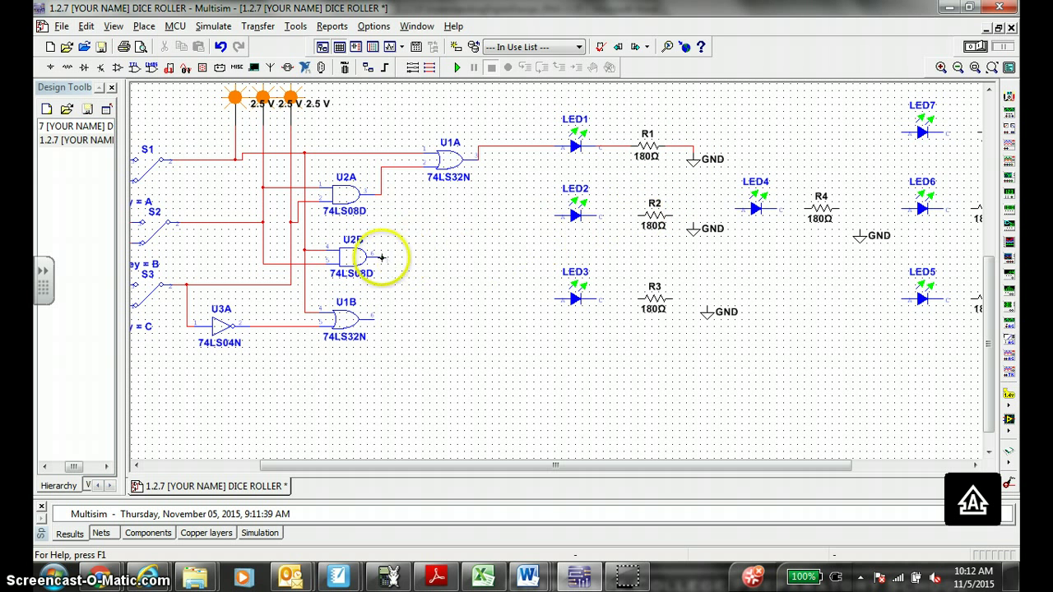
left_click(499, 215)
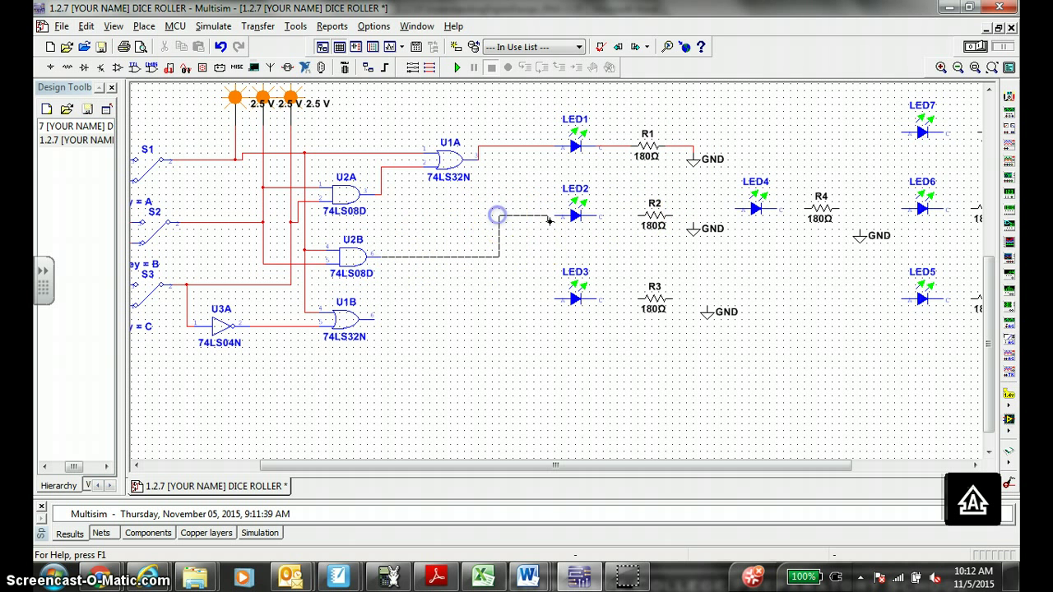
left_click(596, 214)
left_click(638, 216)
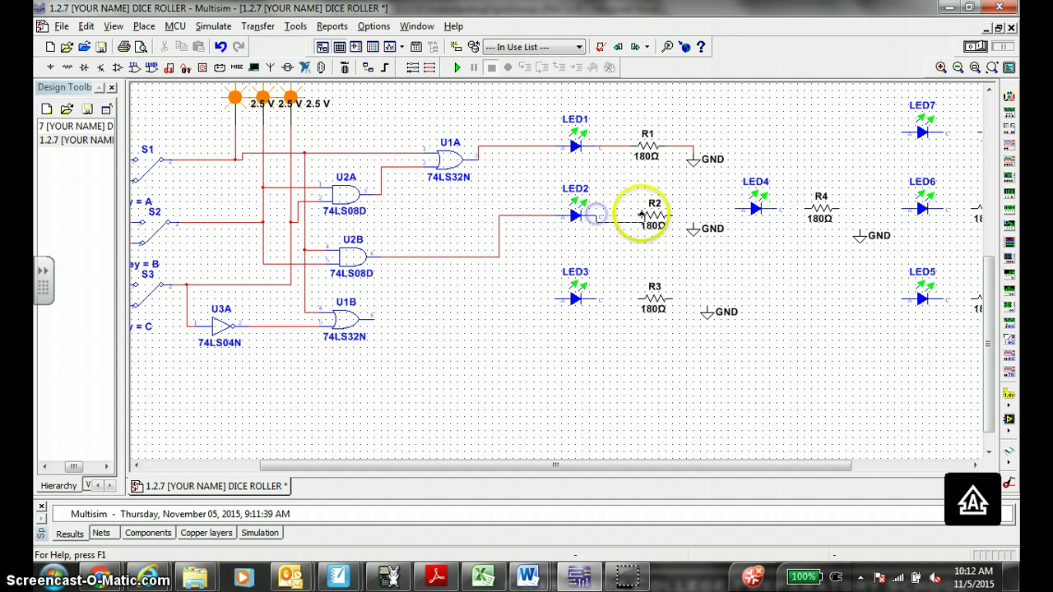
left_click(676, 220)
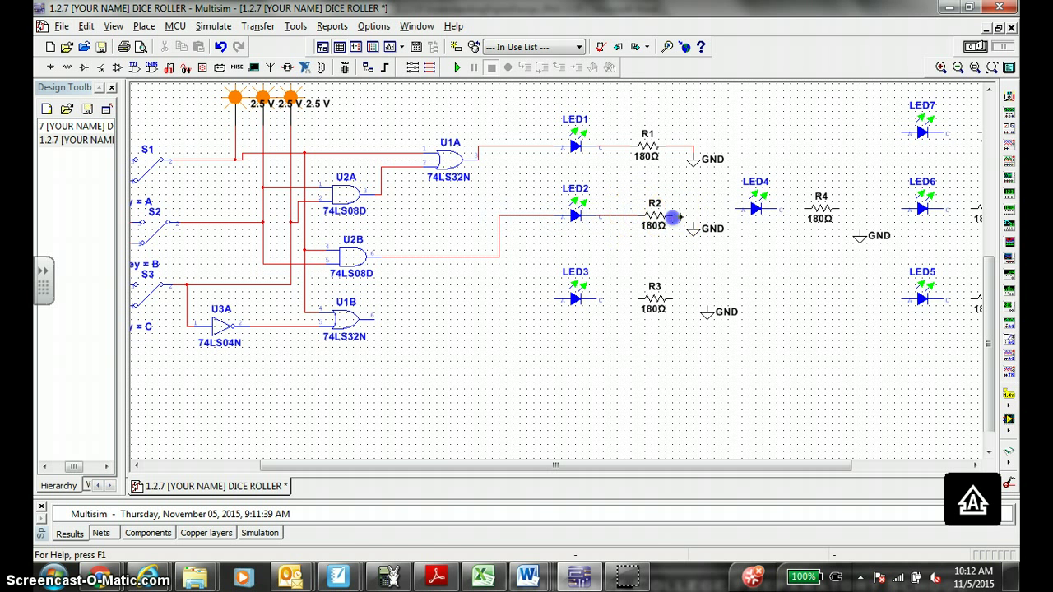
left_click(693, 216)
left_click(574, 298)
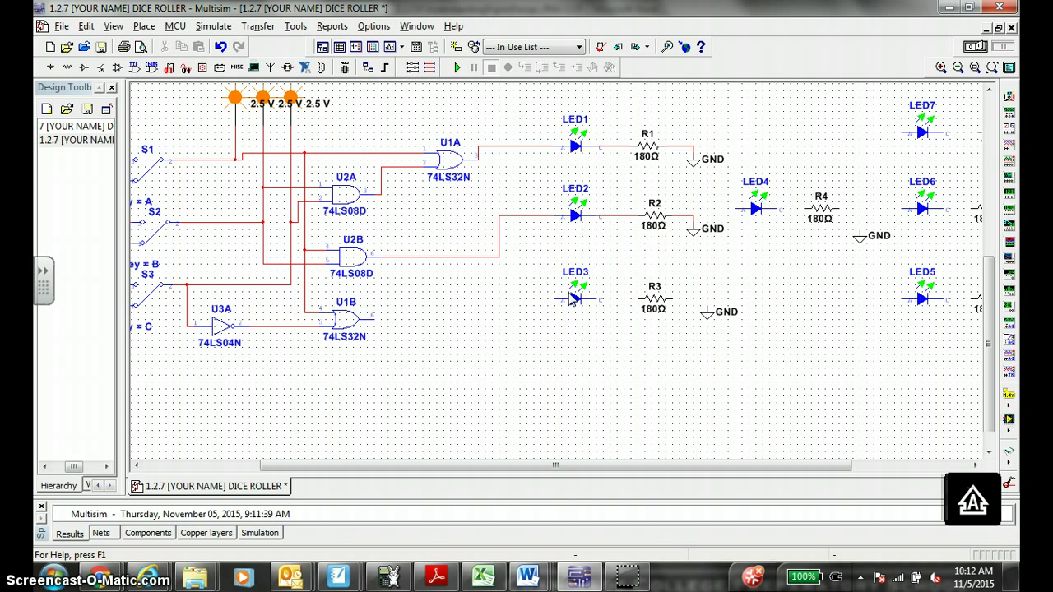
Step: Join LED6's anode to LED2's input wire and connect R6 to ground
left_click(904, 209)
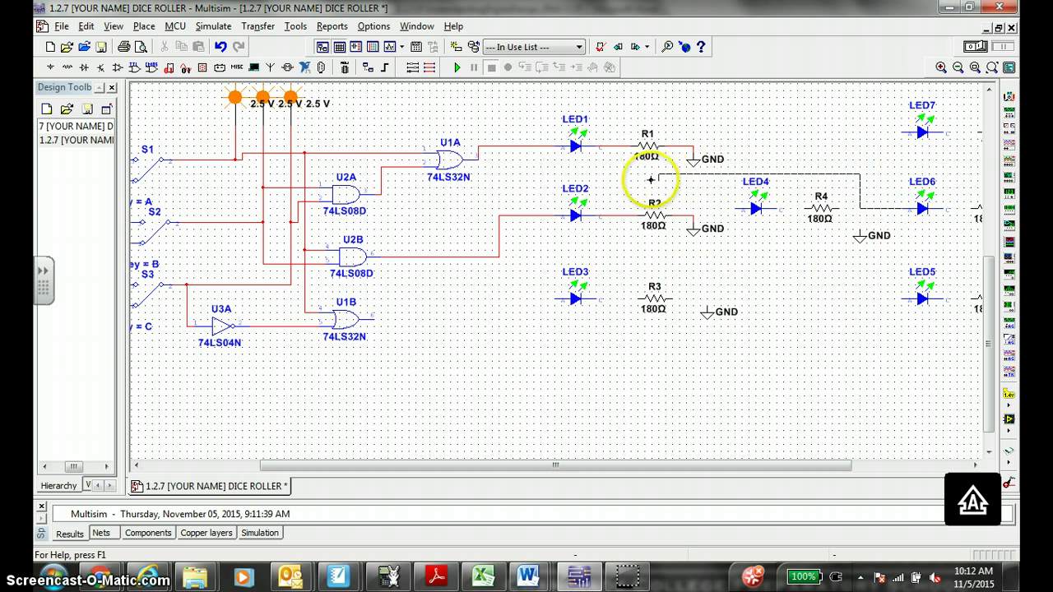
left_click(534, 216)
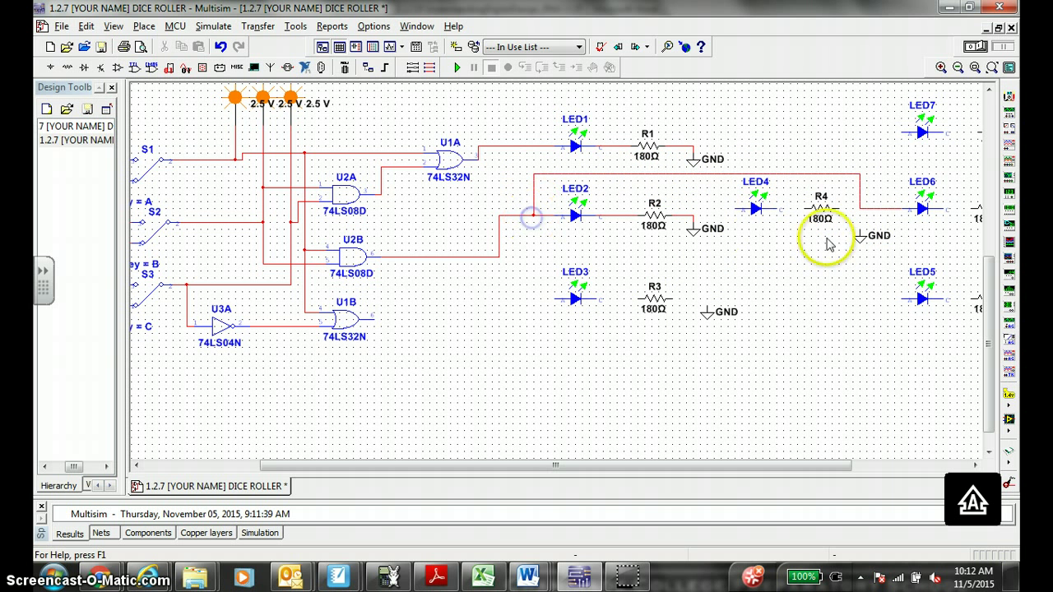
scroll(827, 243, "right", 5)
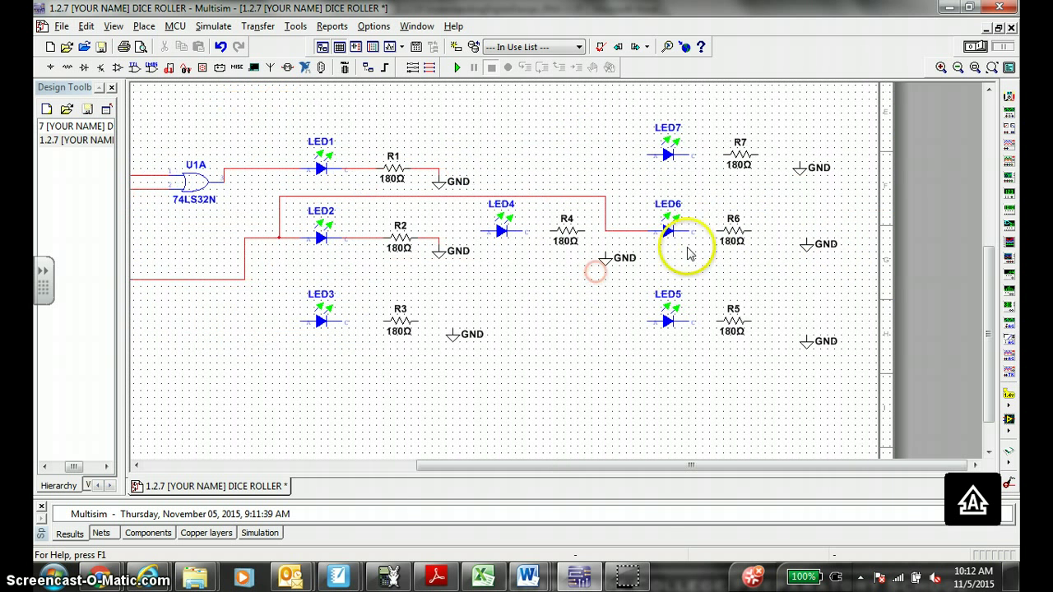
left_click(751, 230)
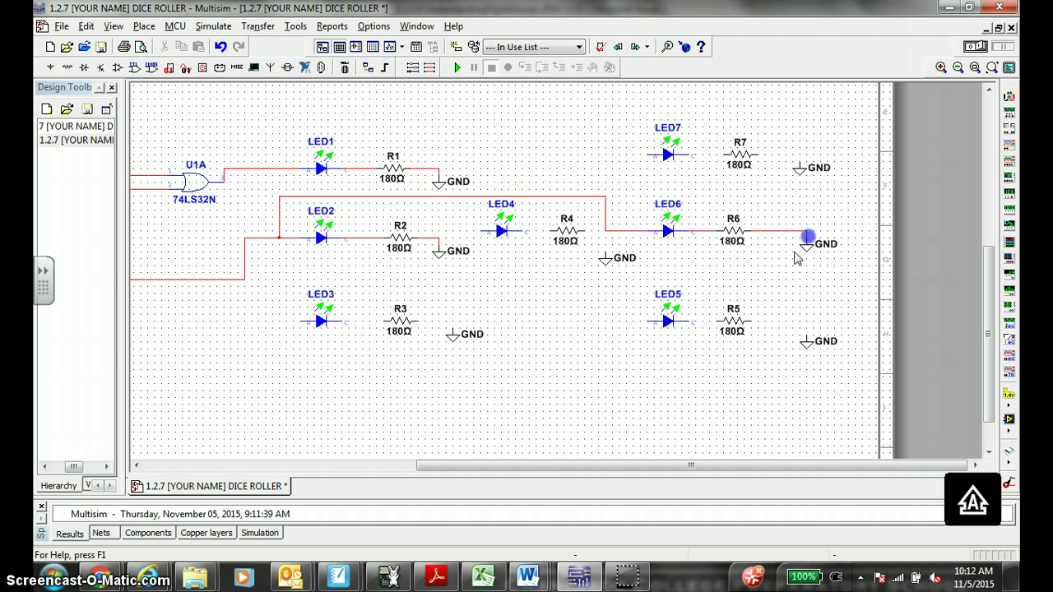
left_click(795, 255)
left_click_drag(583, 346, 744, 293)
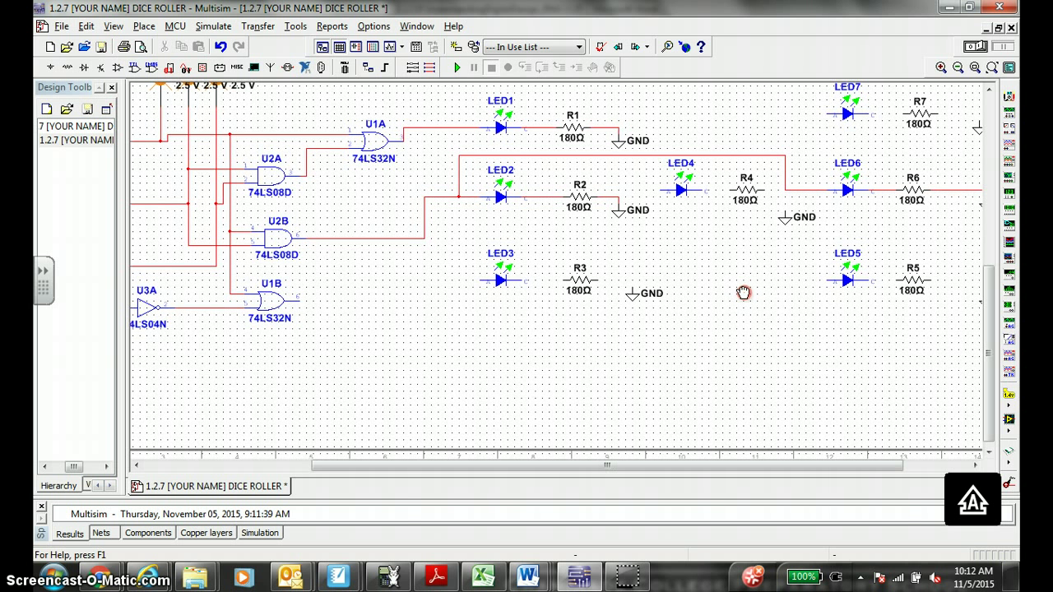
Step: Wire U1B's output to LED3, LED3 to R3, and R3 to its ground symbol
left_click(297, 302)
left_click(484, 281)
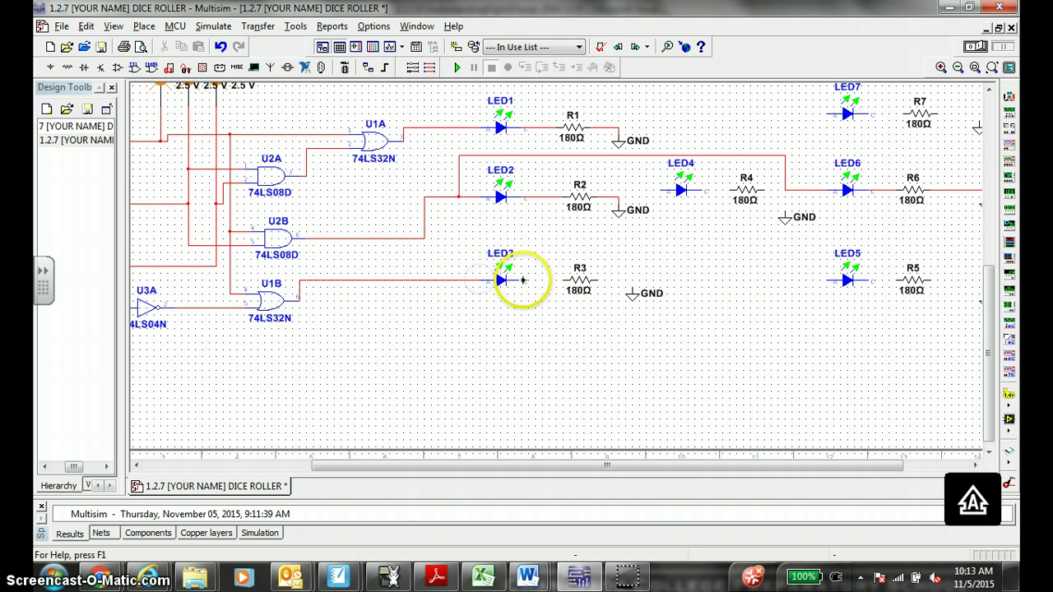
left_click(566, 280)
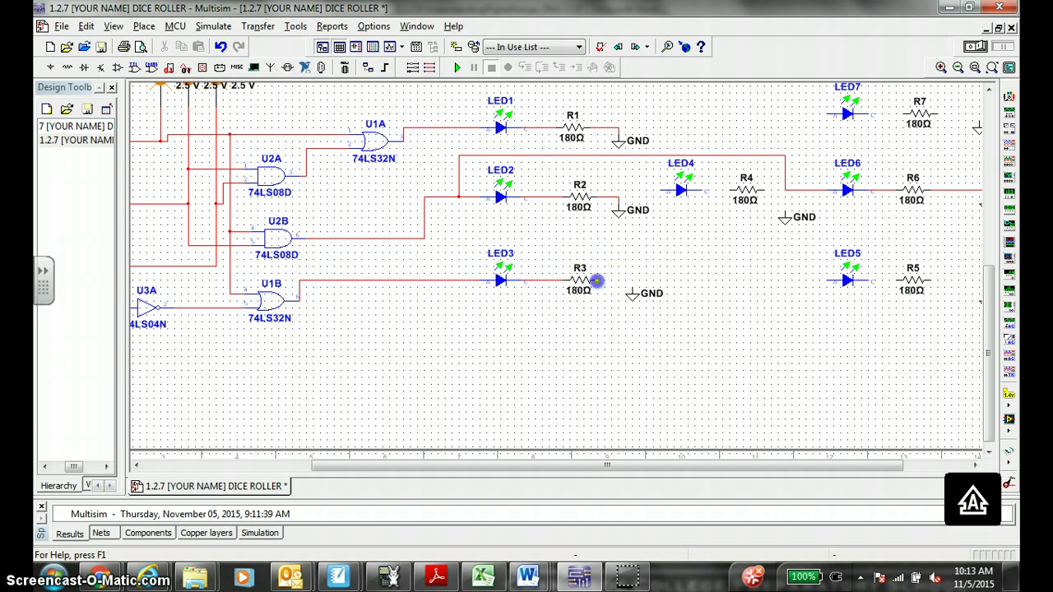
left_click(598, 281)
left_click(632, 290)
Step: Route a wire from LED4's input down and left to inverter U3A's input
left_click(661, 189)
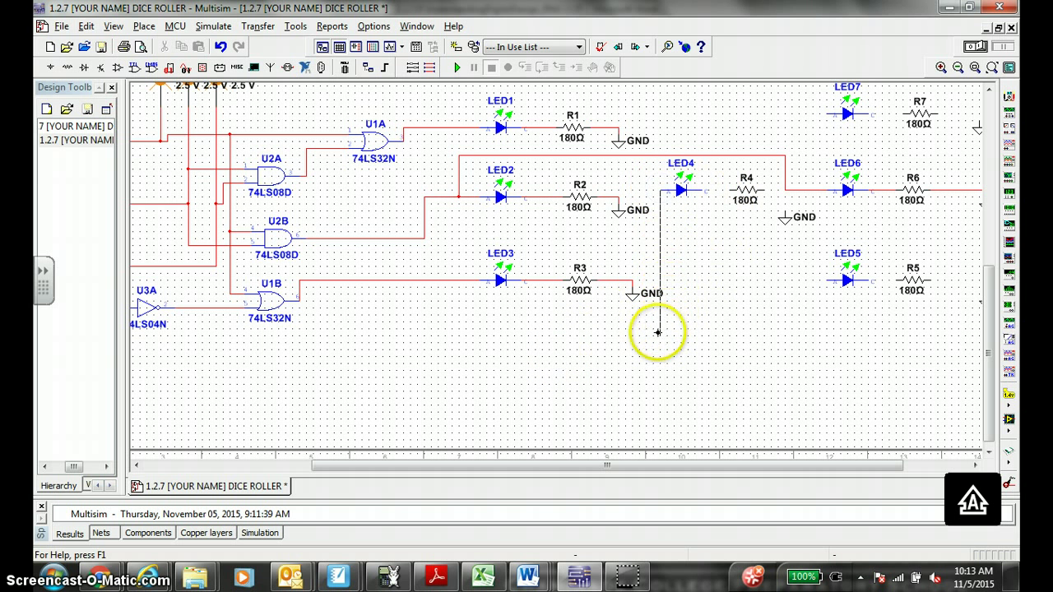
key("Escape")
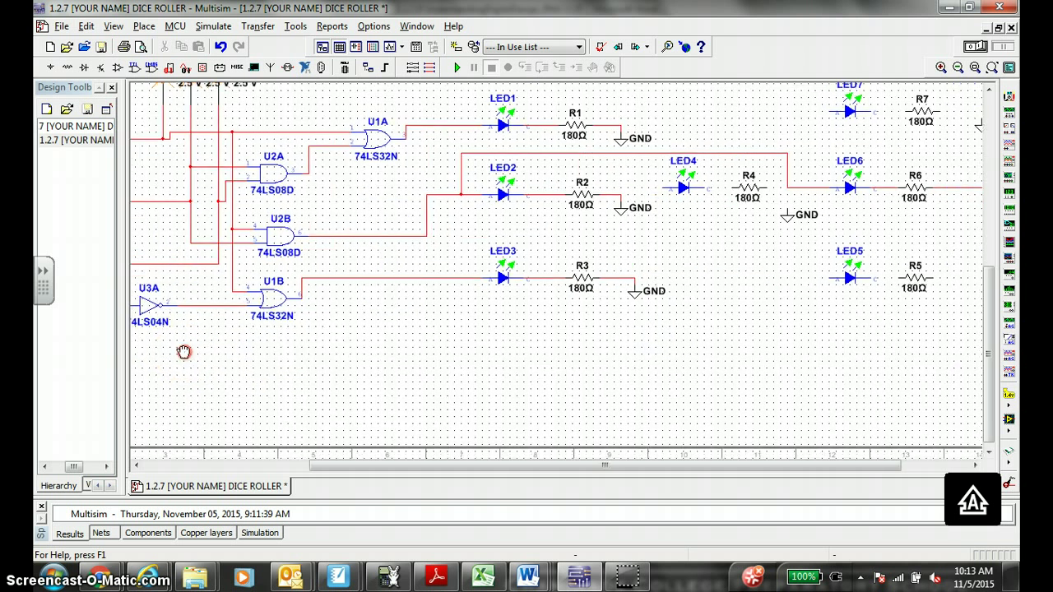
left_click_drag(185, 352, 369, 353)
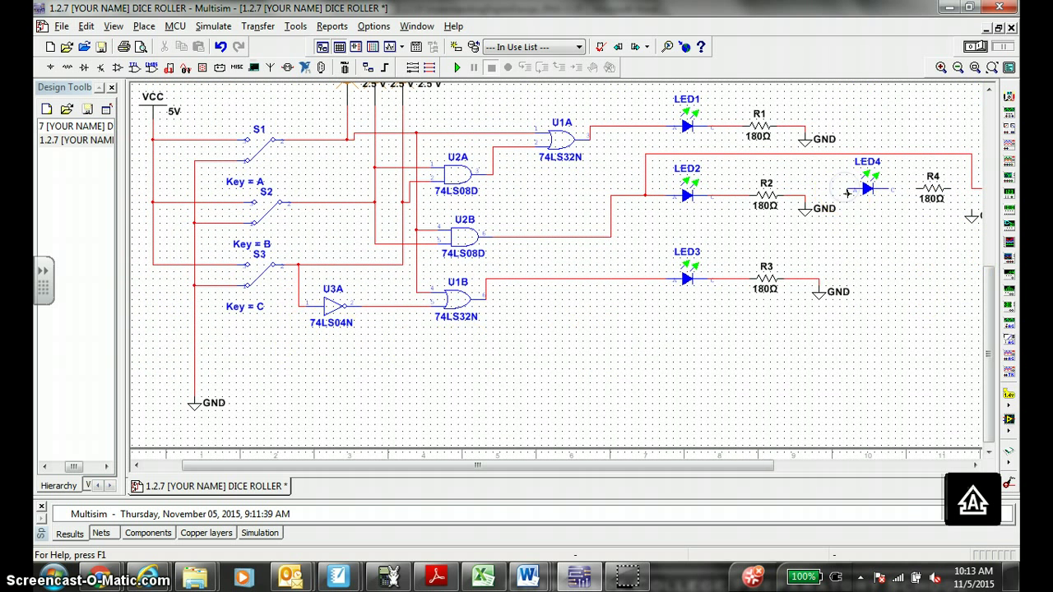
left_click(852, 189)
left_click(837, 356)
left_click(299, 327)
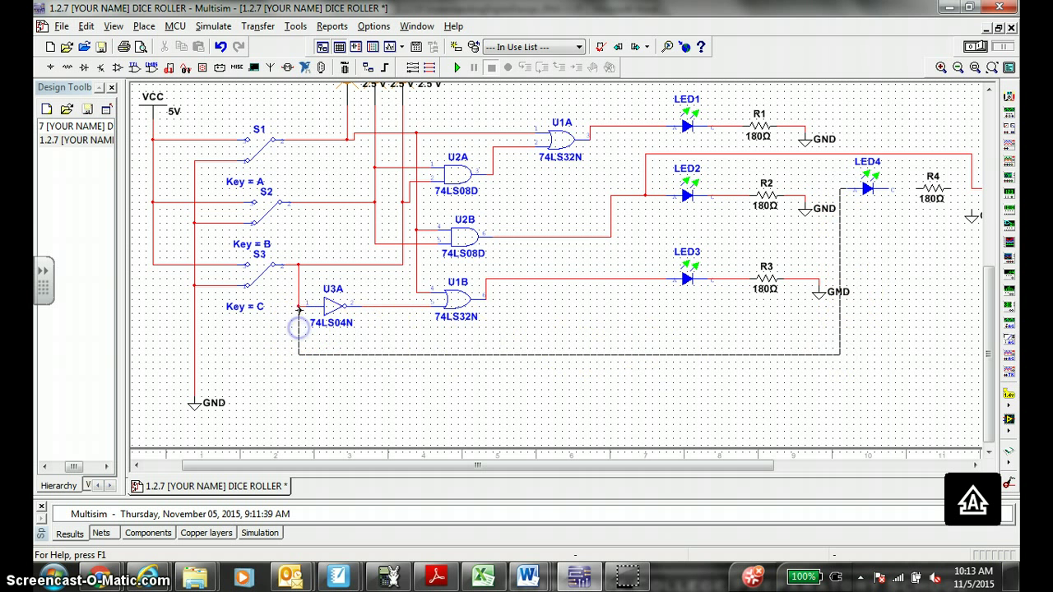
left_click(299, 307)
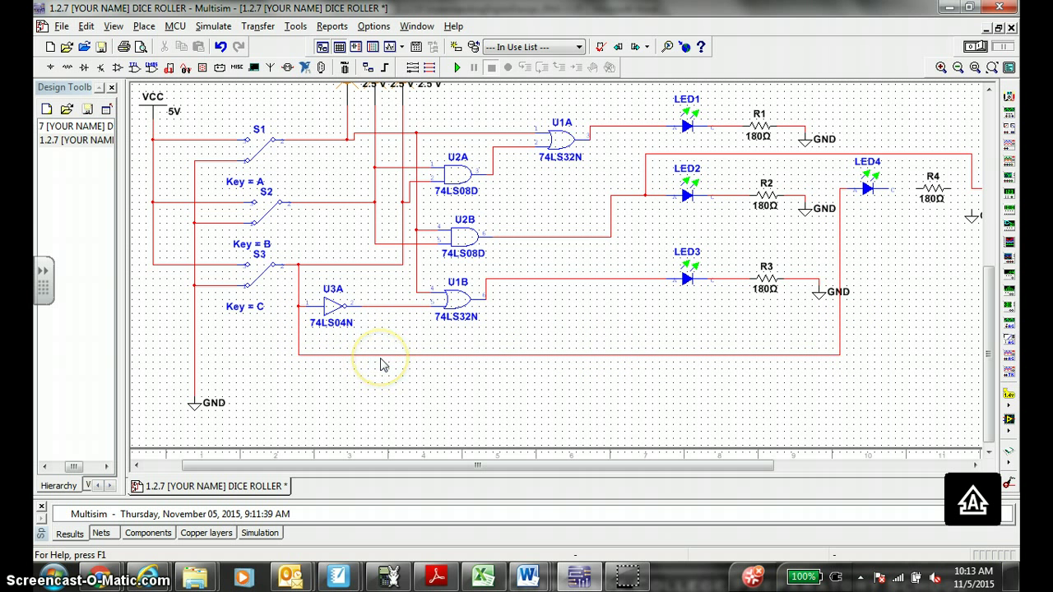
scroll(705, 277, "right", 3)
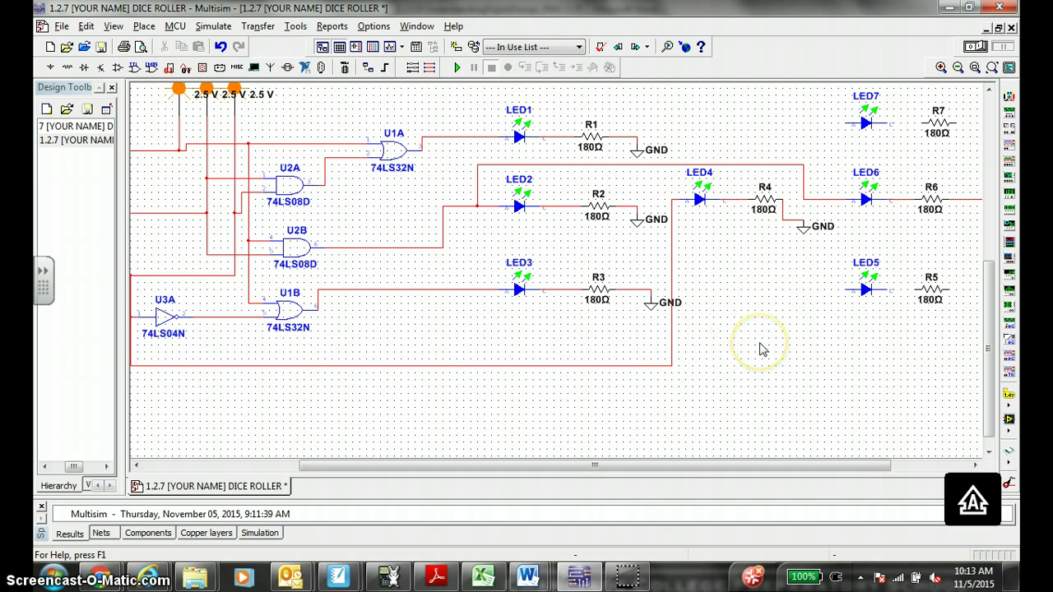
scroll(706, 341, "right", 3)
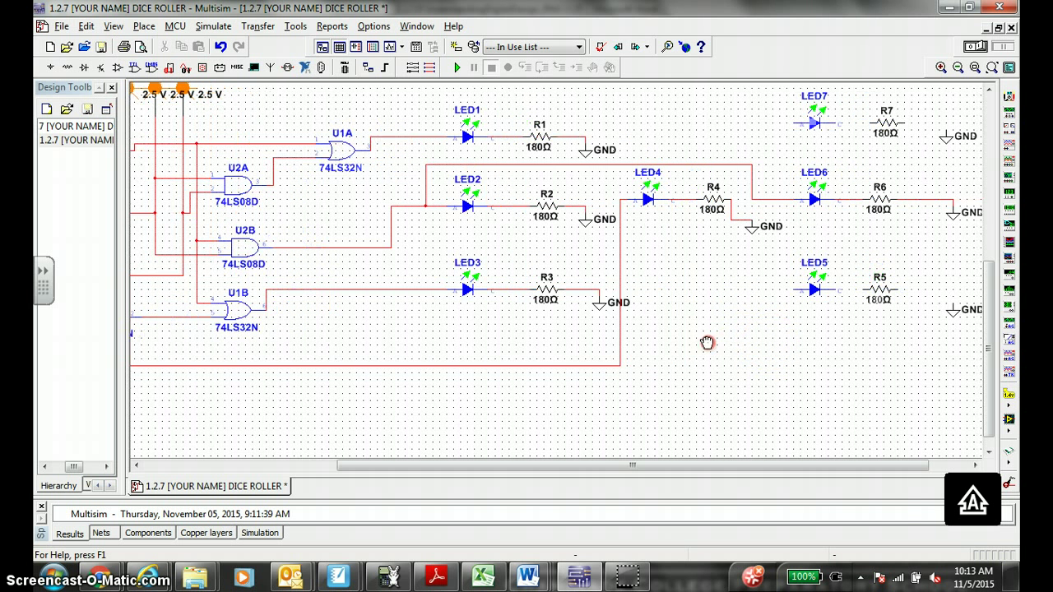
Step: Wire LED3's input signal to LED7, LED7 to R7, and R7 to ground
left_click(782, 124)
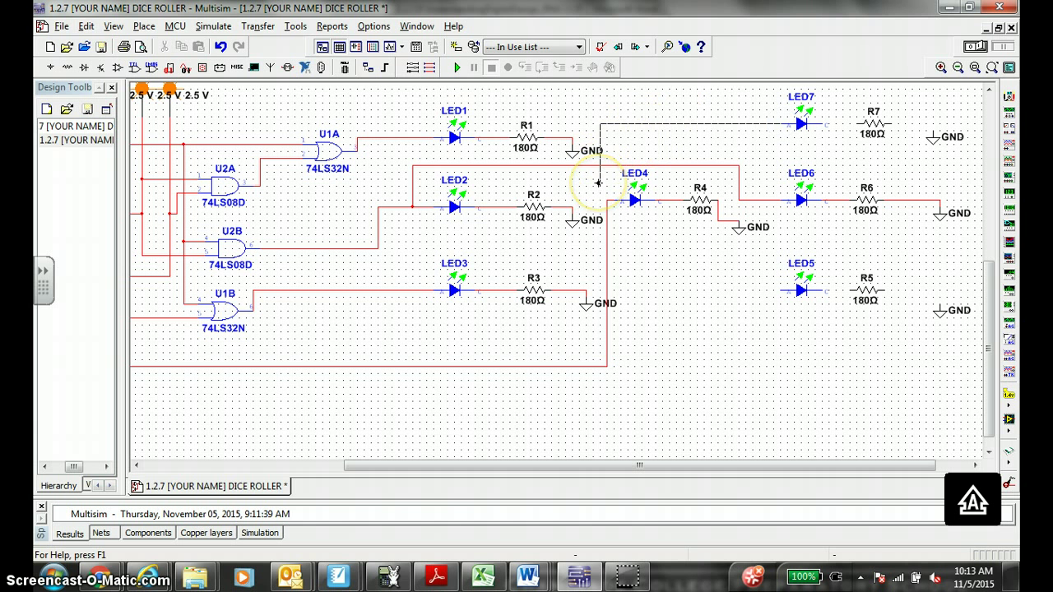
key("Escape")
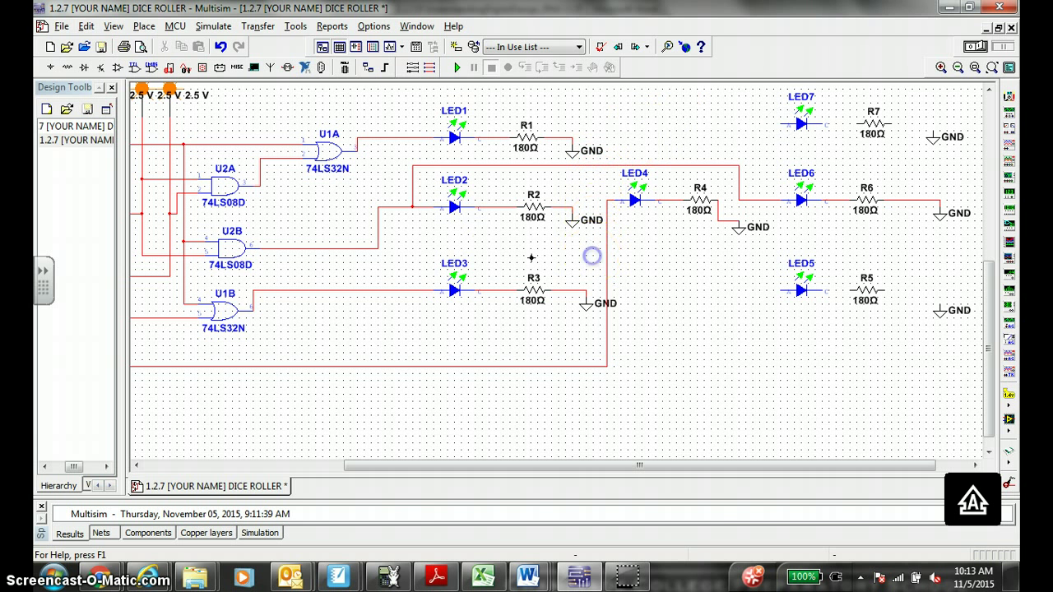
left_click(412, 289)
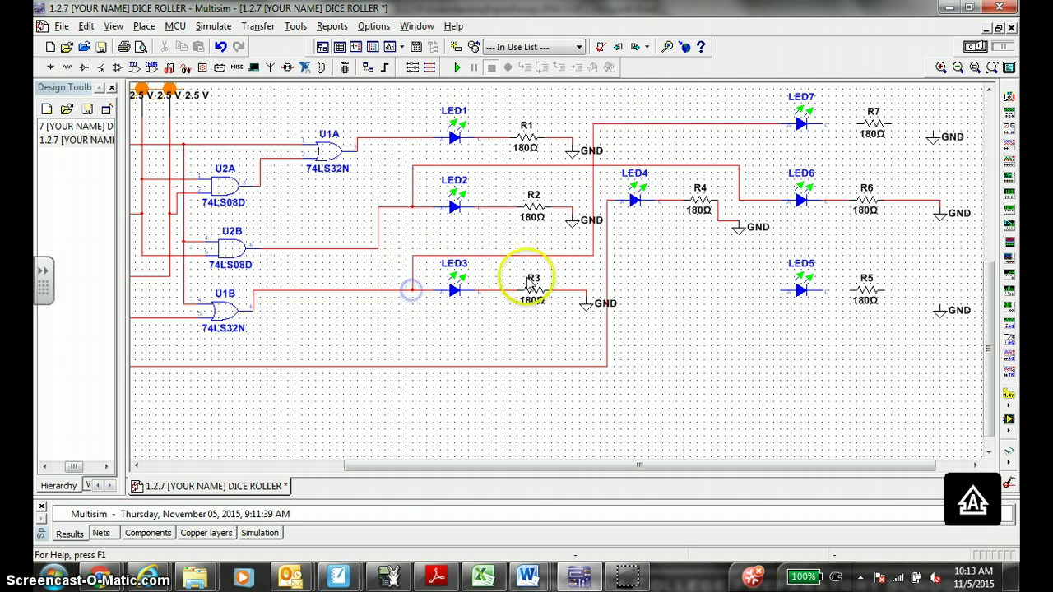
left_click(794, 123)
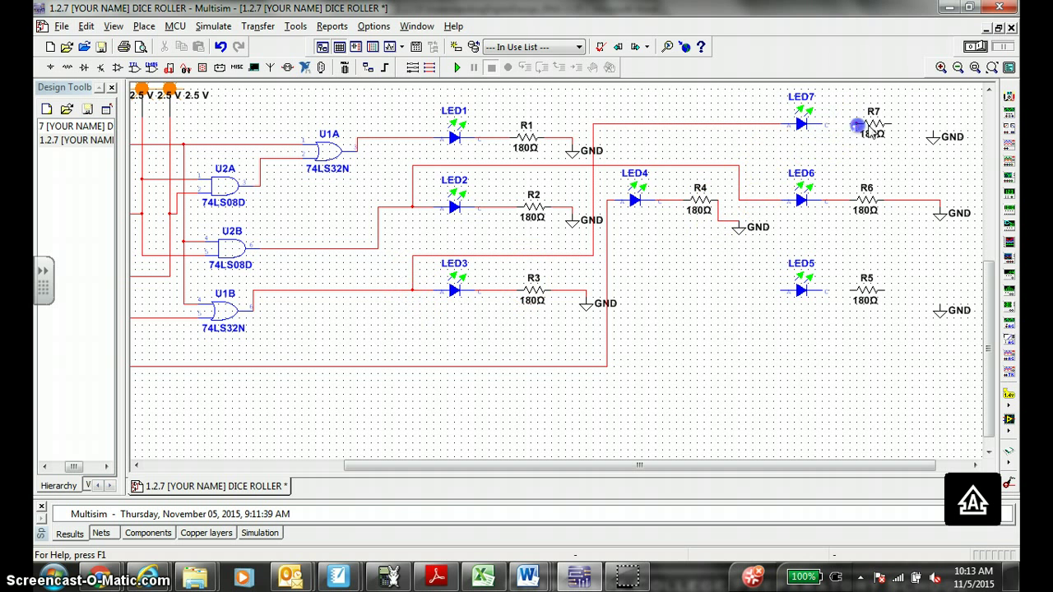
left_click(858, 125)
left_click(890, 125)
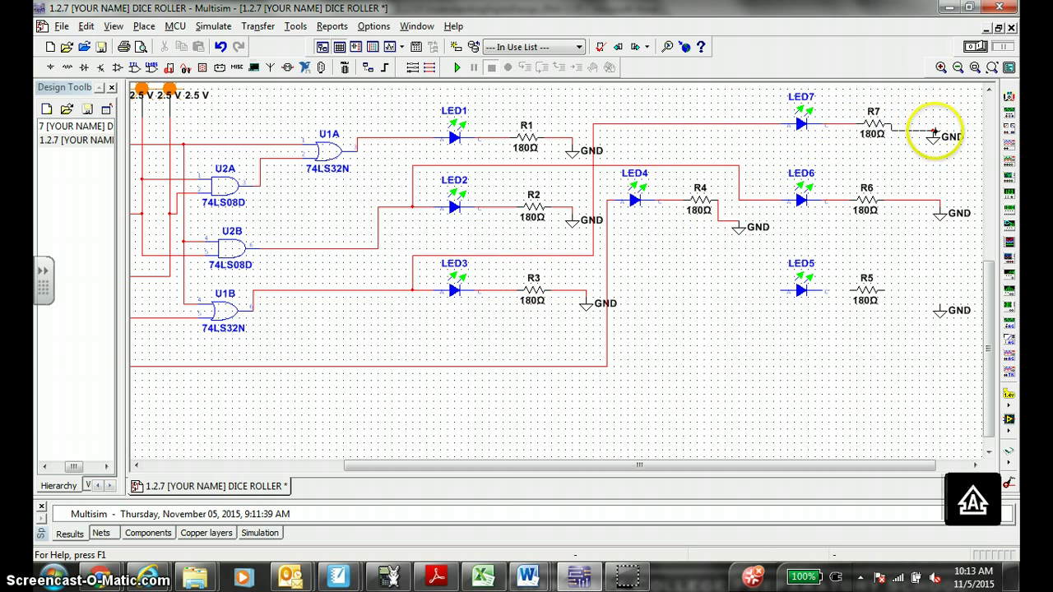
left_click(935, 132)
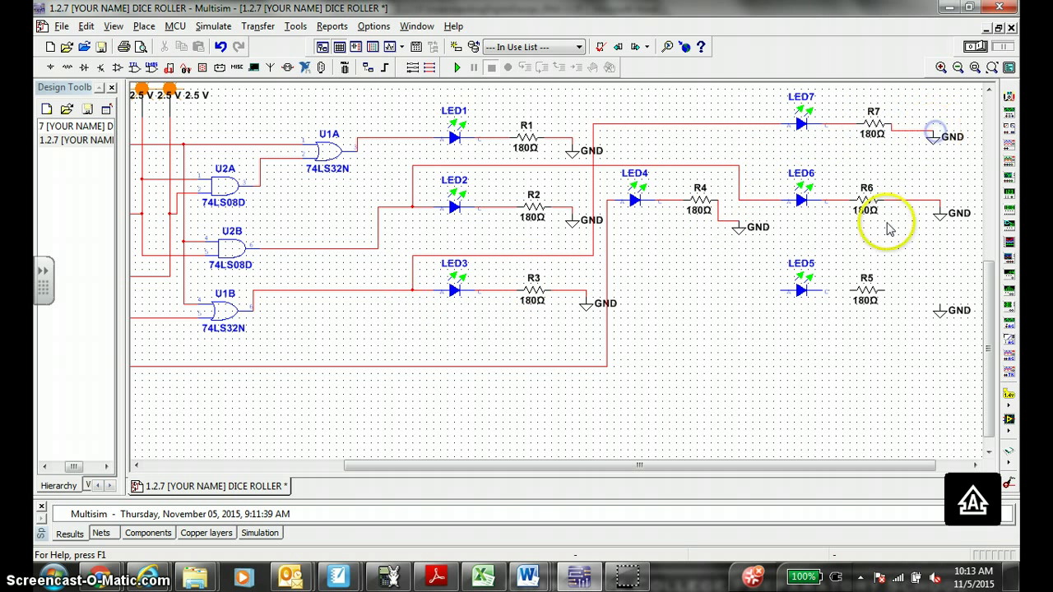
Step: Connect R5 to ground, LED5 to R5, and LED5's input to LED1's signal
left_click(848, 326)
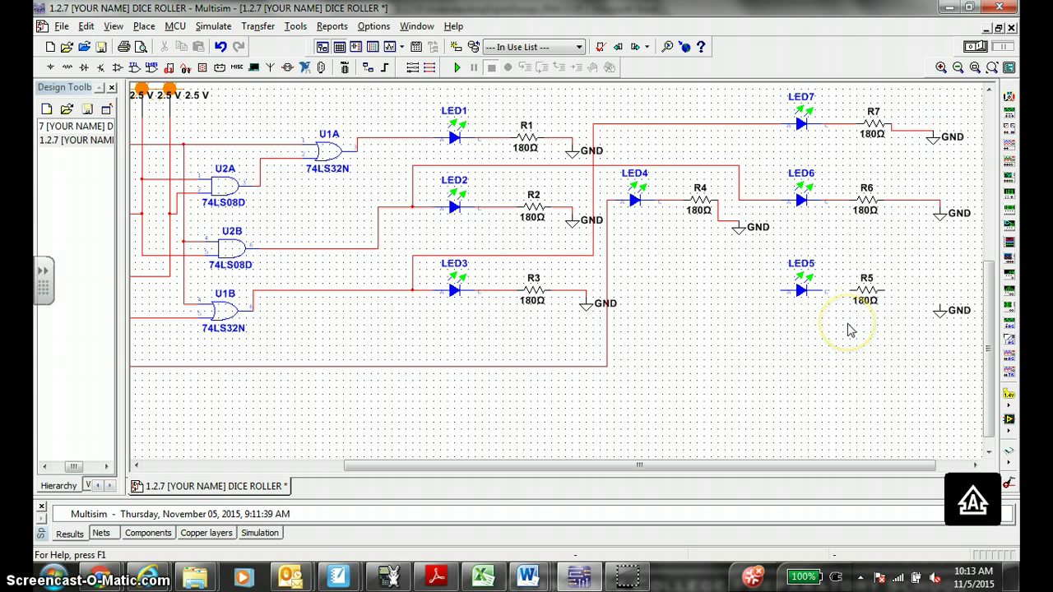
left_click(939, 307)
left_click(887, 291)
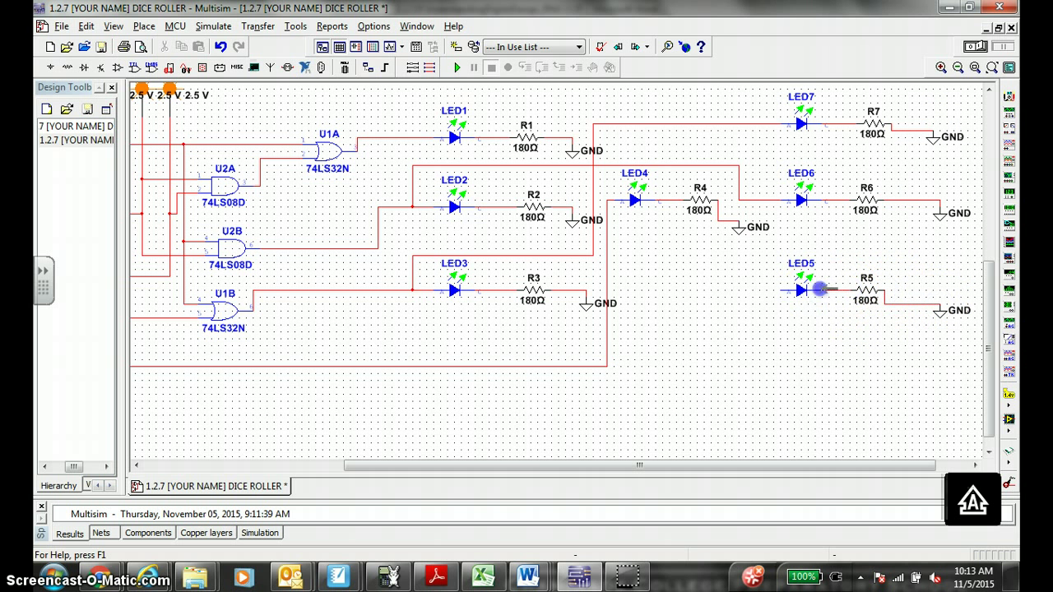
left_click(821, 288)
left_click(776, 212)
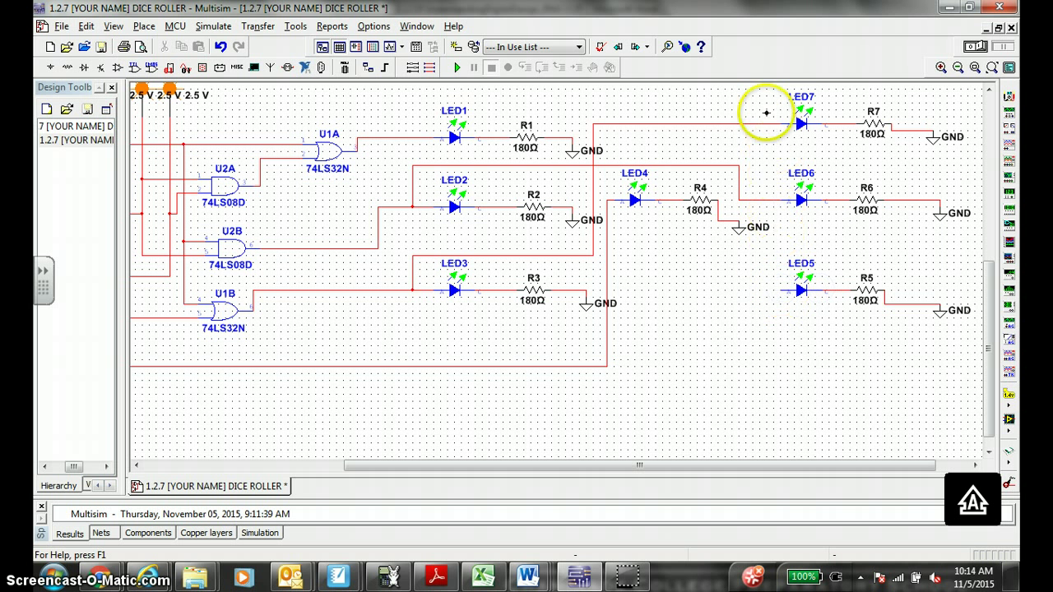
left_click(768, 98)
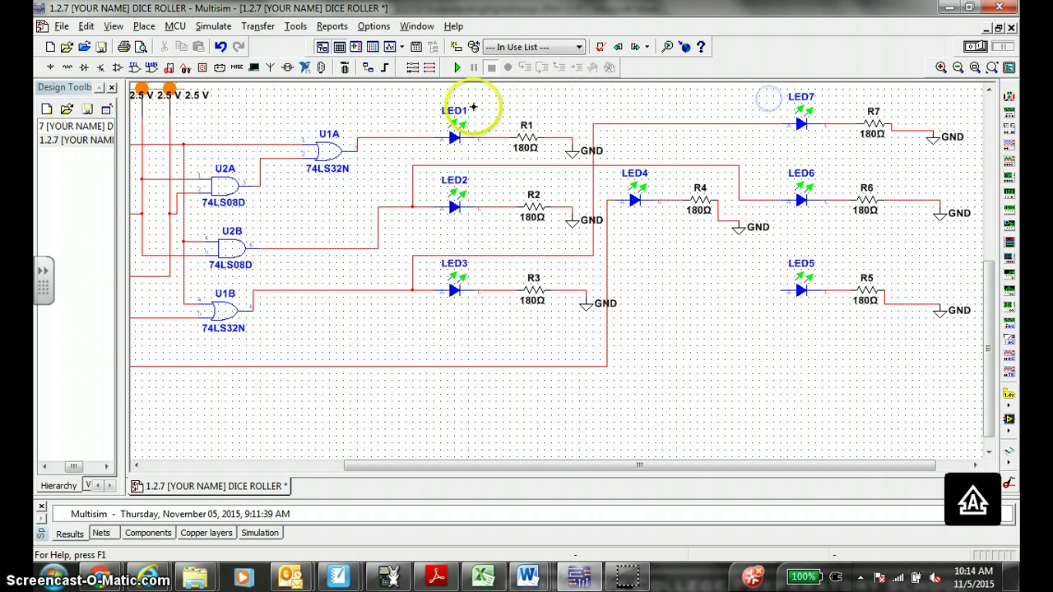
left_click(406, 138)
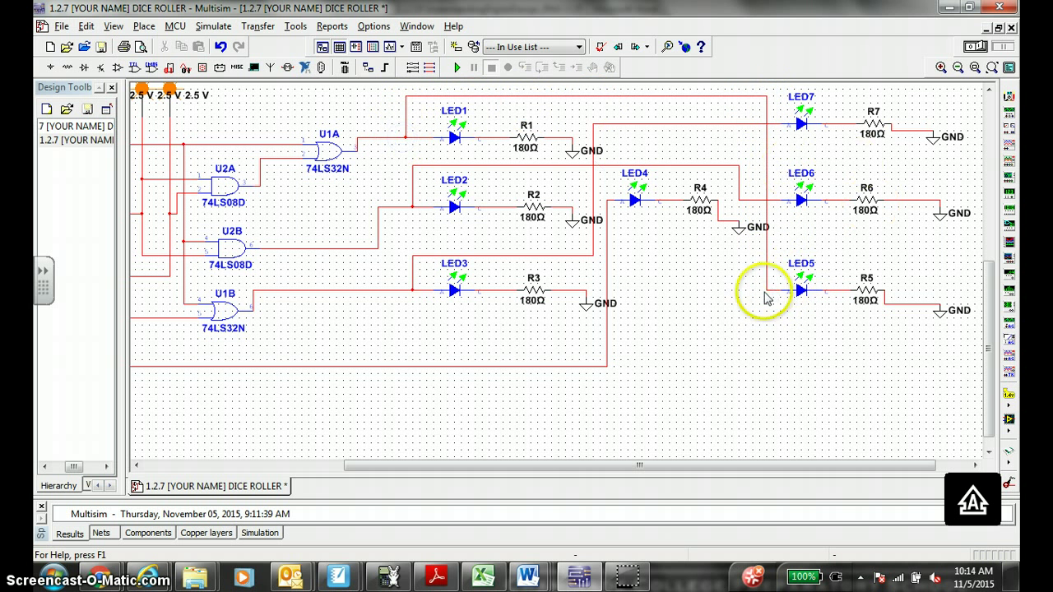
Step: Save the dice roller project
left_click_drag(765, 298, 896, 369)
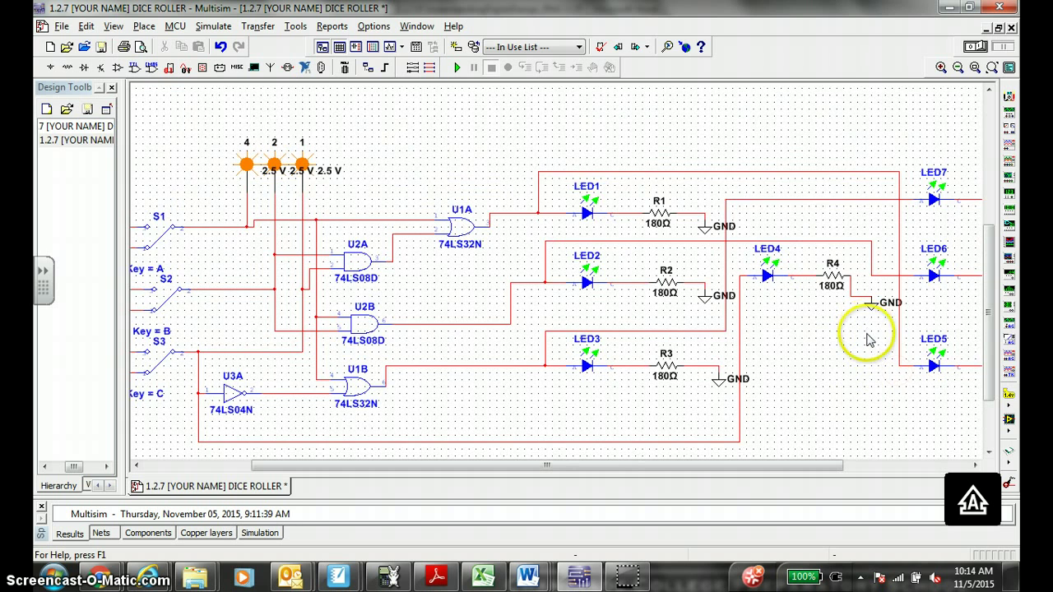
scroll(865, 354, "down", 3)
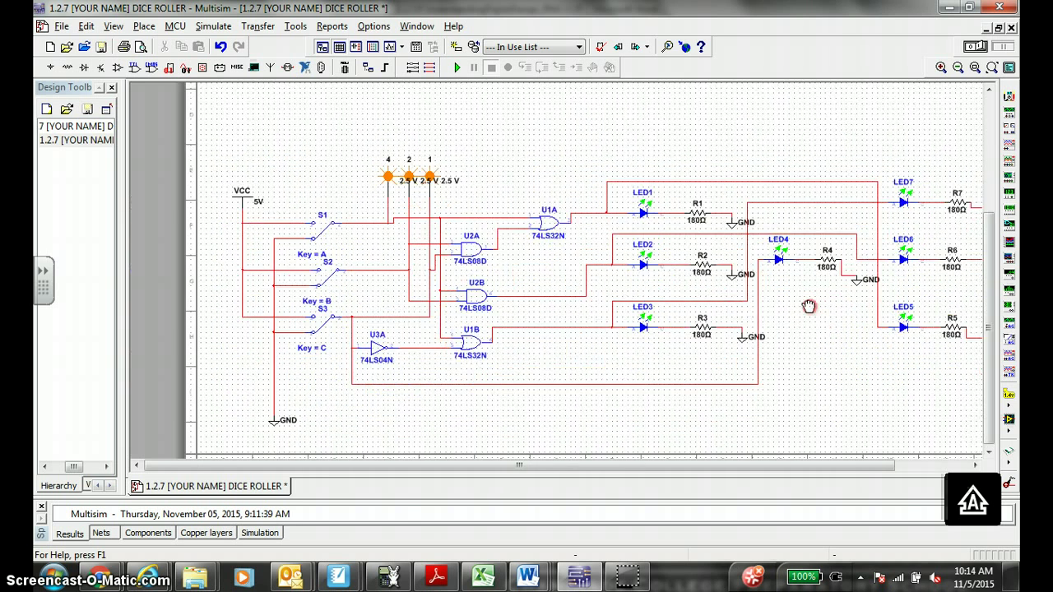
left_click(807, 346)
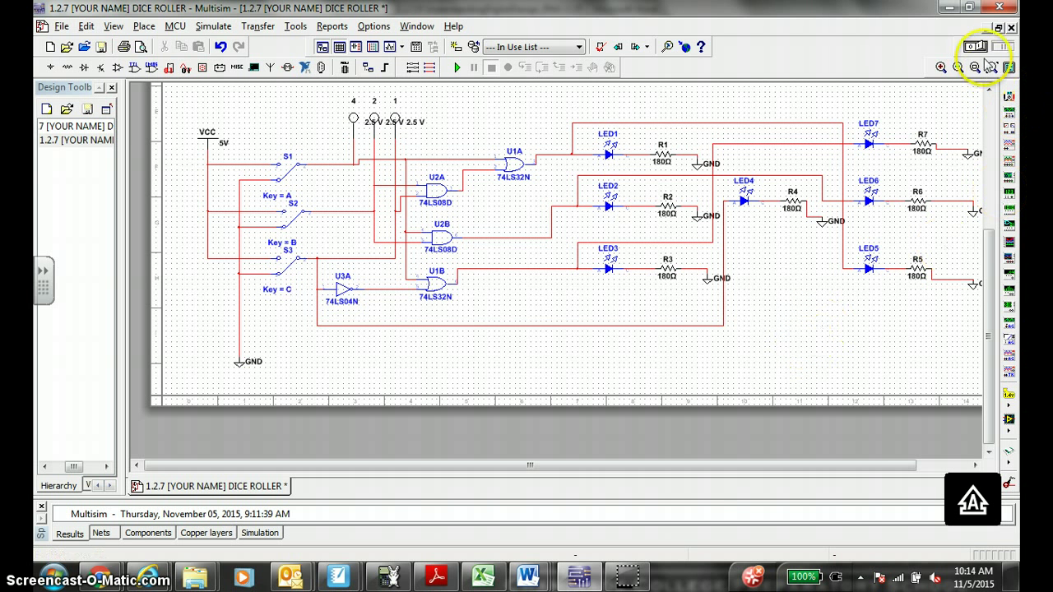
left_click(101, 46)
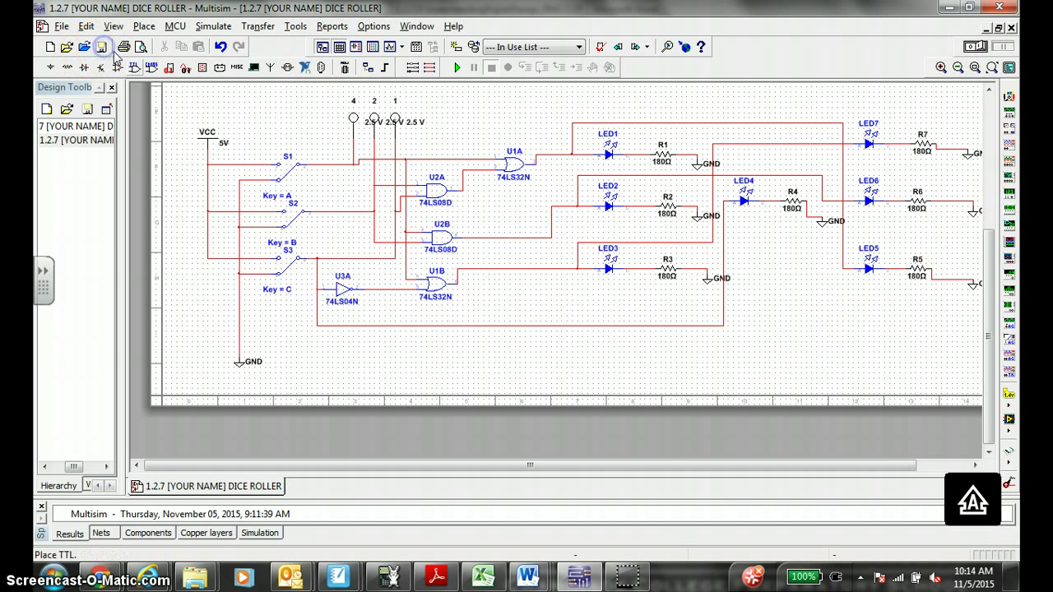
Step: Start the simulation, flip switch S1 with key A, and bring the switches into view
left_click(983, 50)
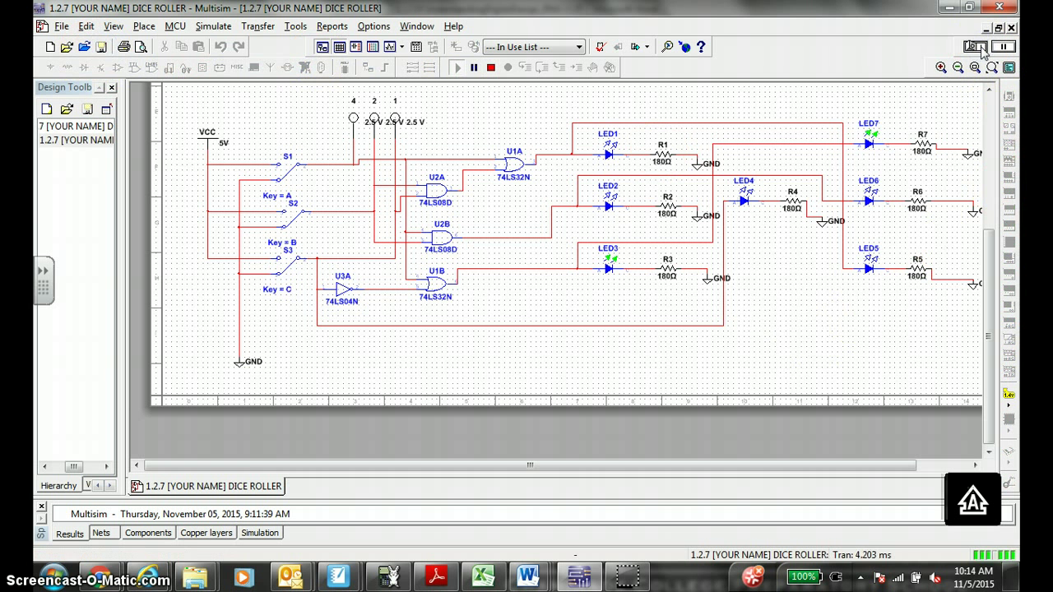
key("a")
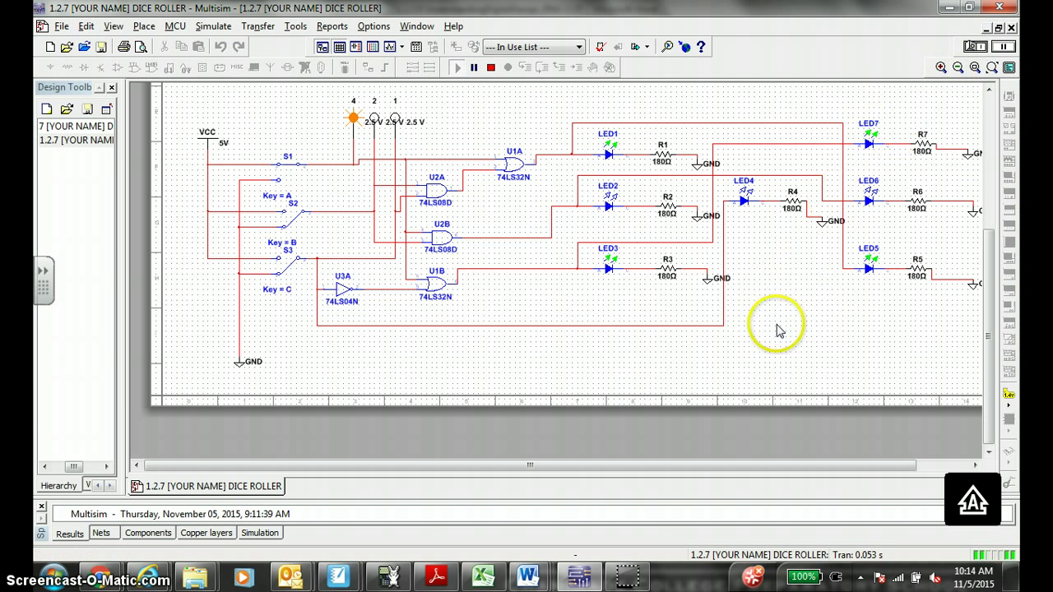
left_click_drag(777, 325, 599, 338)
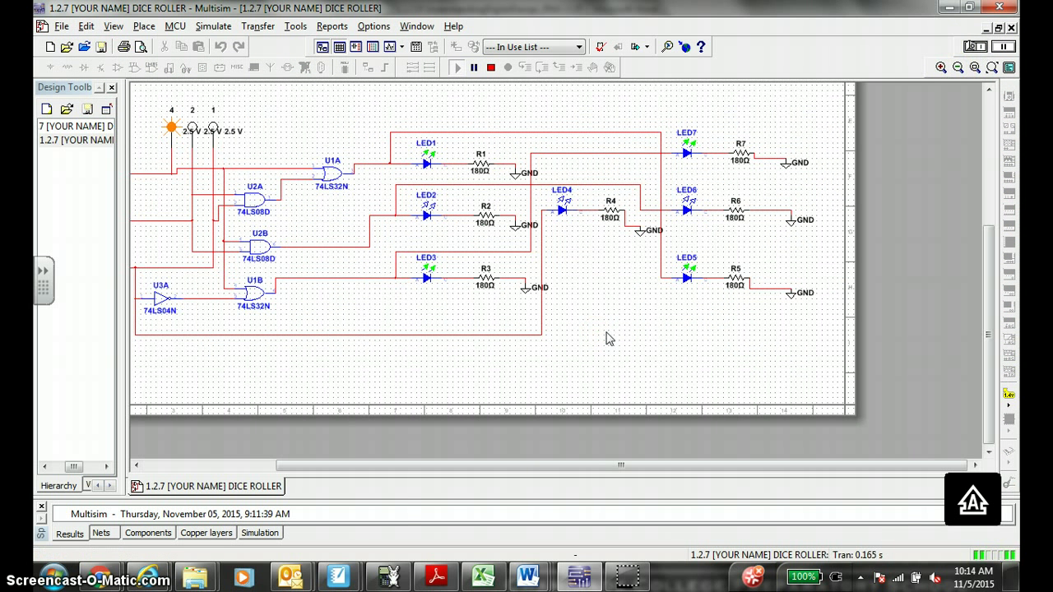
scroll(606, 338, "up", 1)
left_click_drag(609, 332, 731, 383)
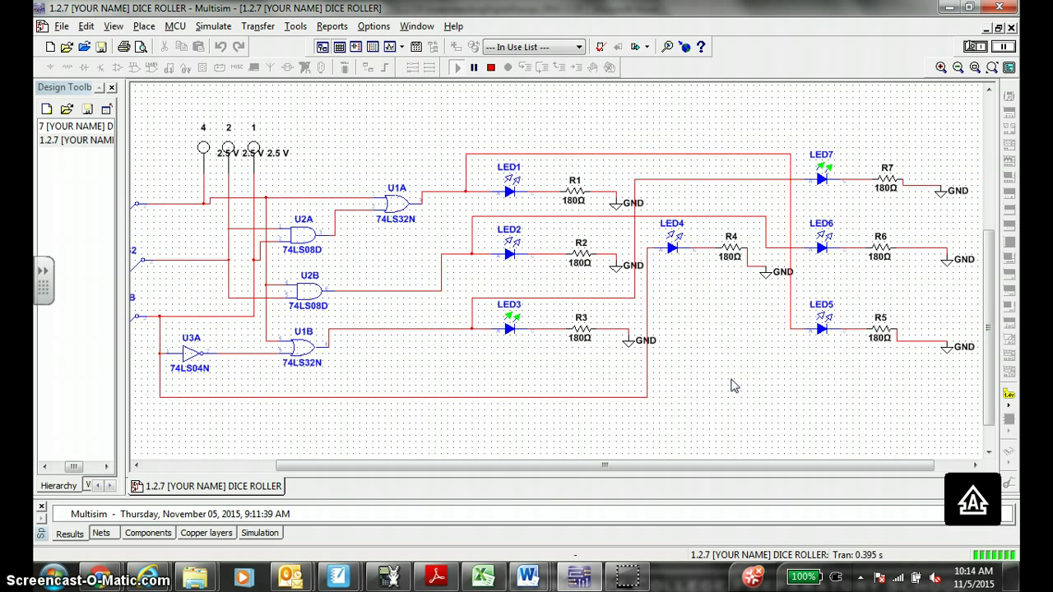
left_click_drag(735, 386, 792, 372)
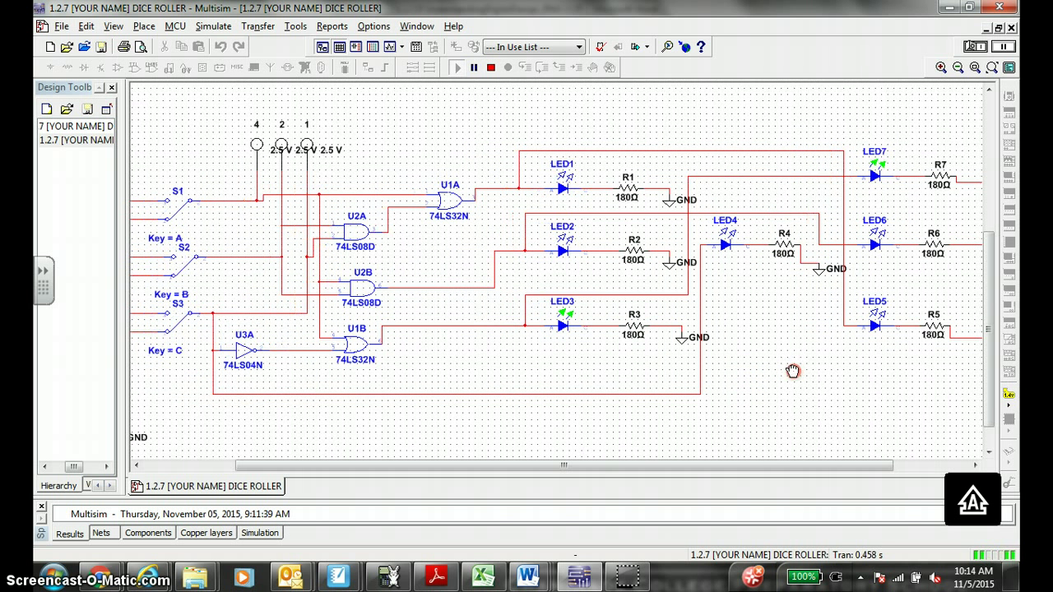
Step: Toggle the switches with keys A and B to check the LED dice faces
left_click(904, 124)
left_click(594, 345)
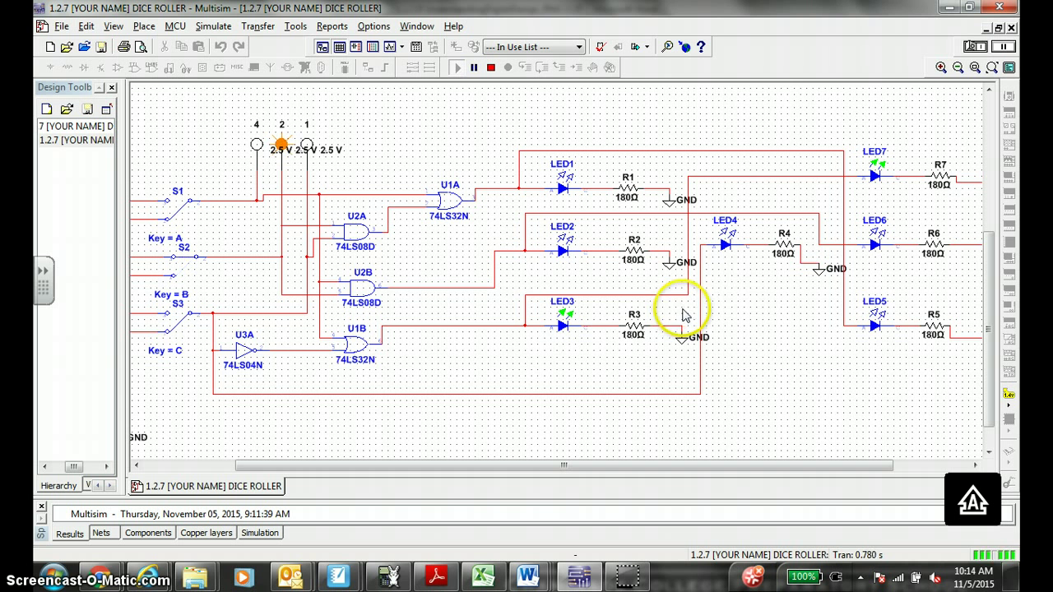
key("a")
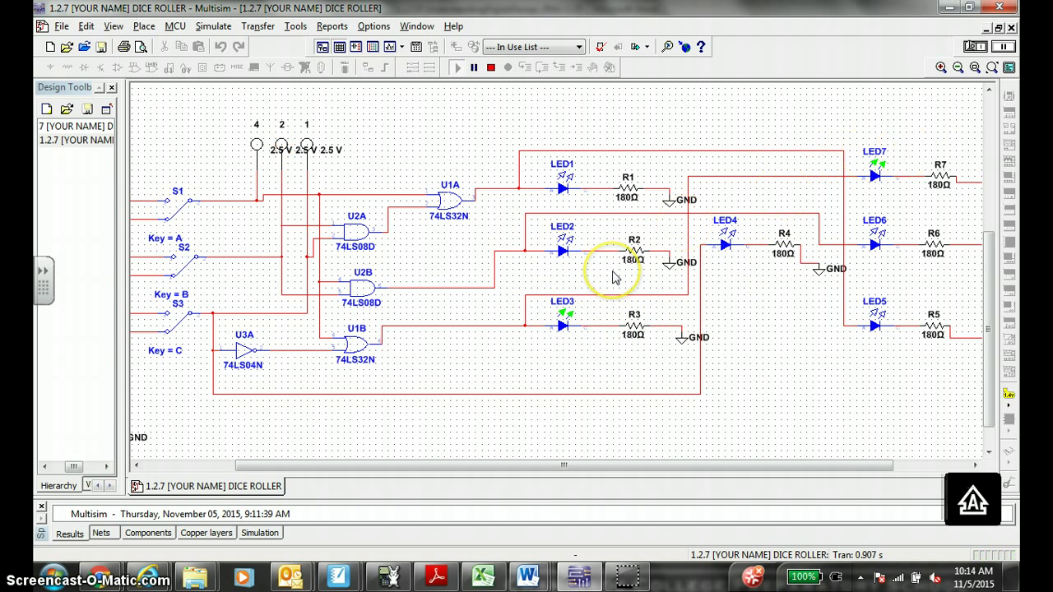
key("a")
key("b")
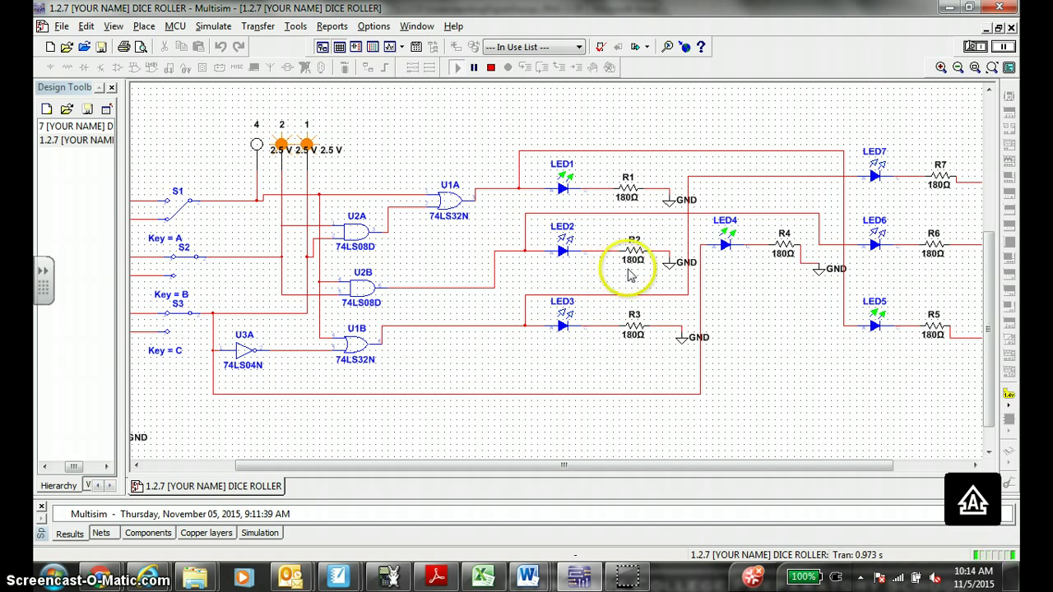